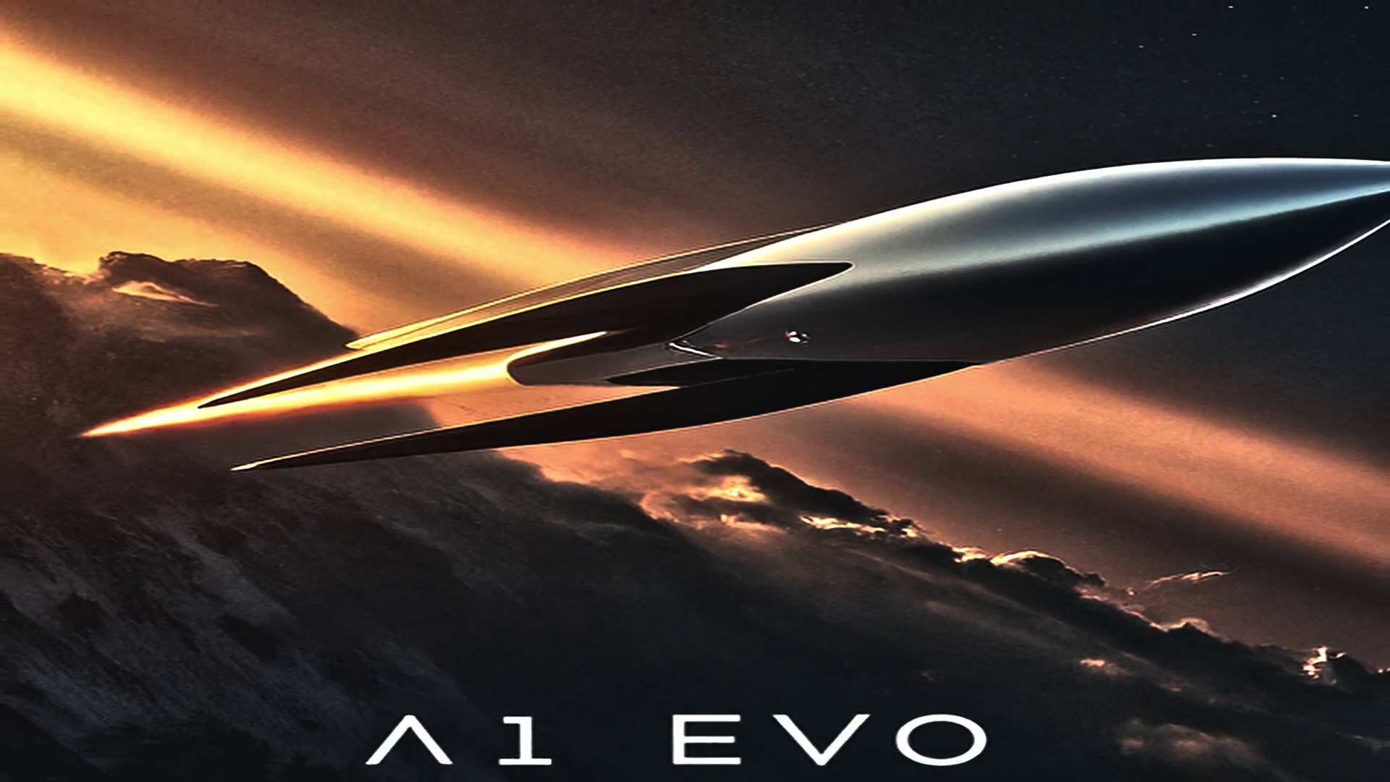
Read the Audyssey One feedback in the video's Super Thanks comments, the Facebook support group and the AVS Forum thread.
{"action": "scroll", "coordinate": [1340, 554], "scroll_direction": "down", "scroll_amount": 7}
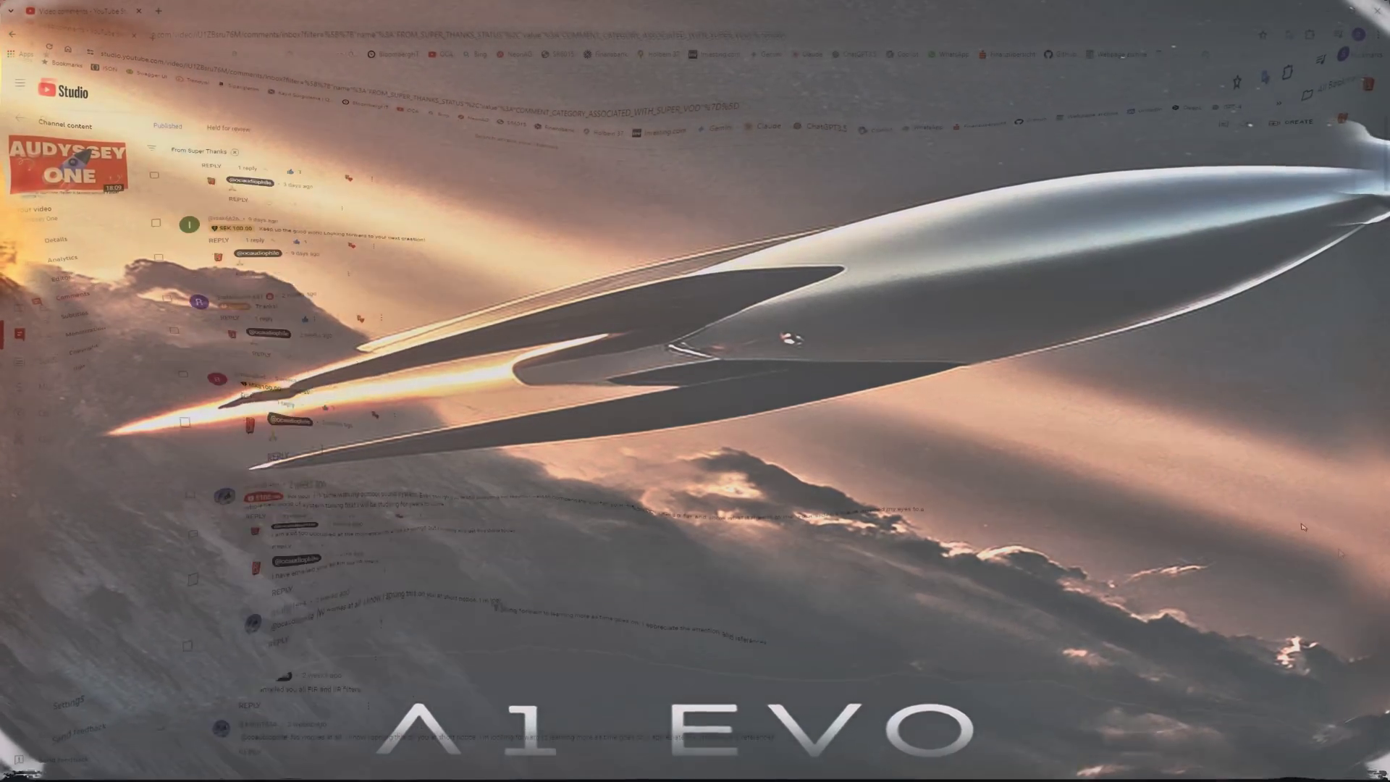
{"action": "scroll", "coordinate": [1339, 554], "scroll_direction": "down", "scroll_amount": 10}
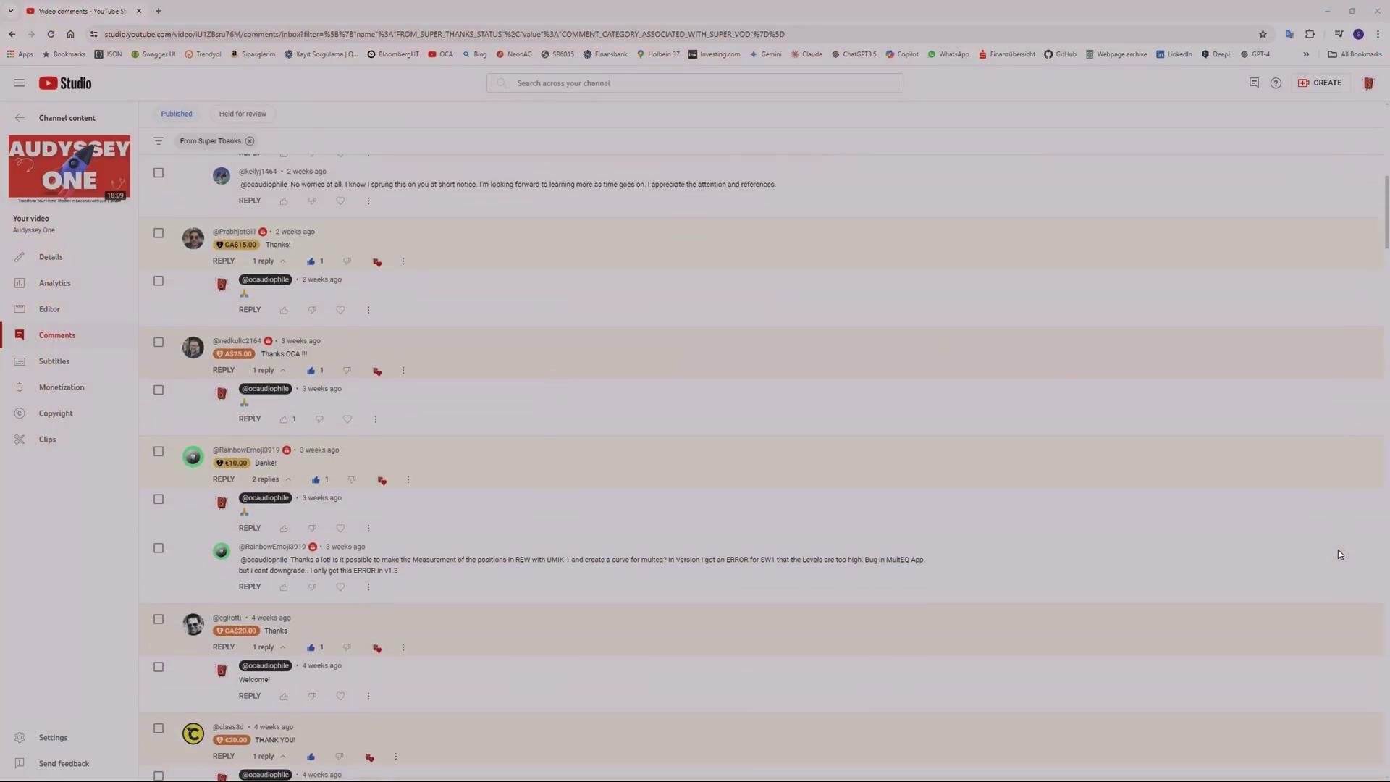
{"action": "scroll", "coordinate": [1340, 554], "scroll_direction": "down", "scroll_amount": 8}
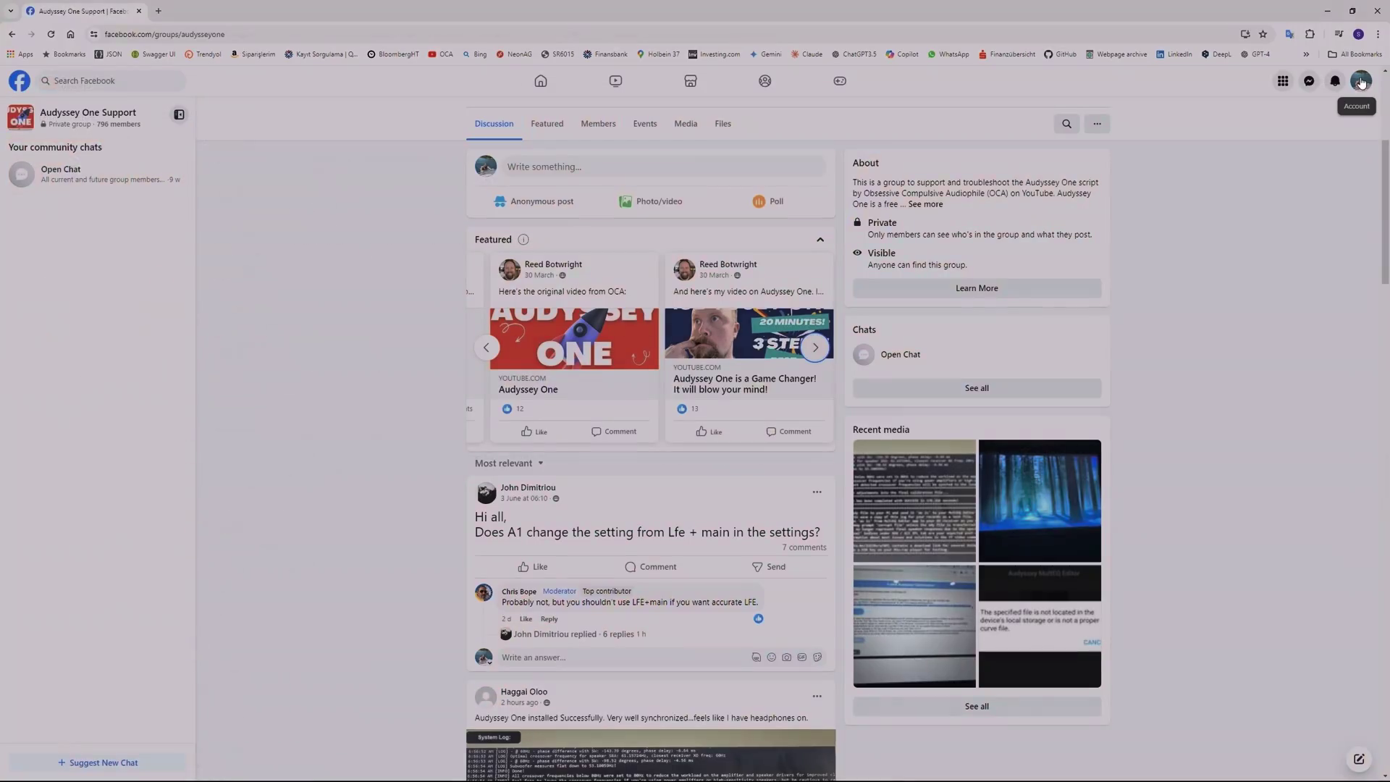
{"action": "scroll", "coordinate": [1361, 81], "scroll_direction": "down", "scroll_amount": 6}
{"action": "scroll", "coordinate": [1362, 82], "scroll_direction": "down", "scroll_amount": 7}
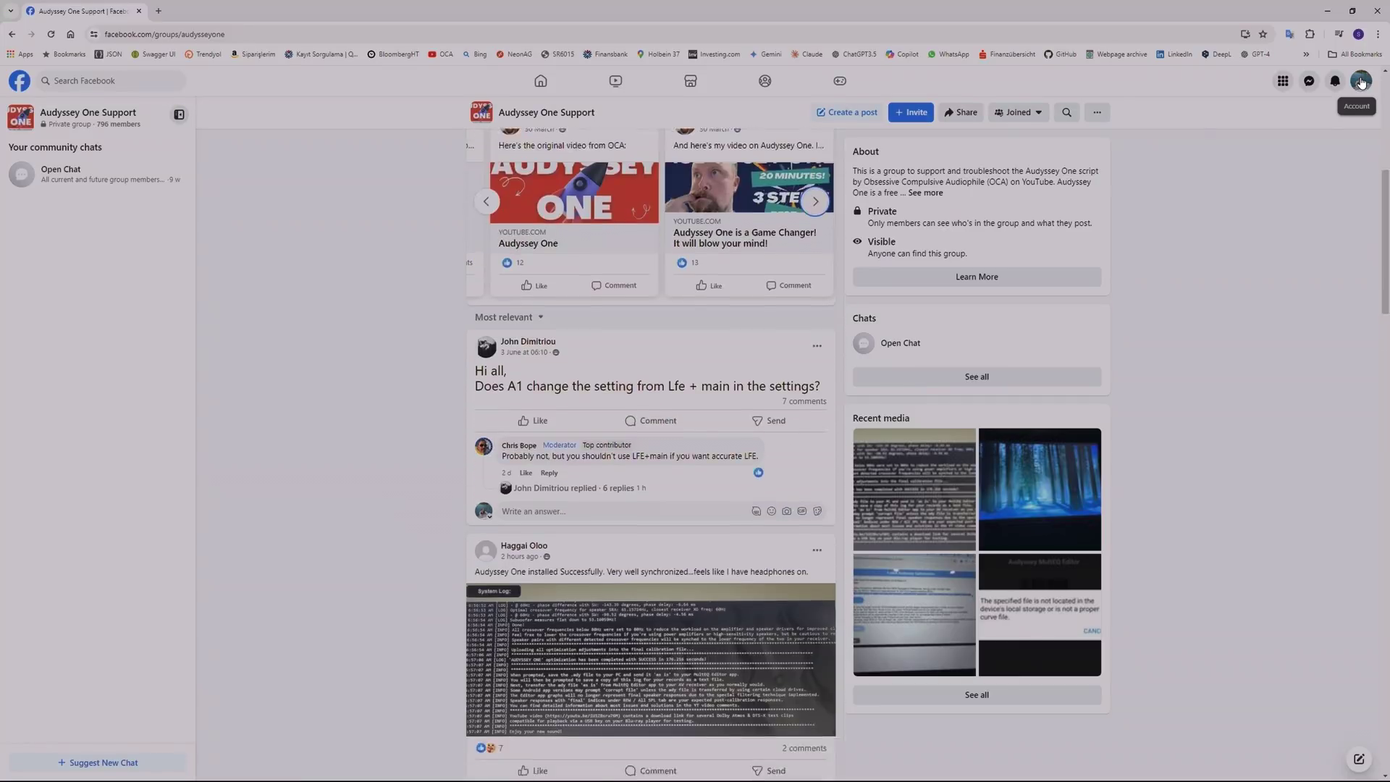
{"action": "scroll", "coordinate": [1361, 82], "scroll_direction": "down", "scroll_amount": 8}
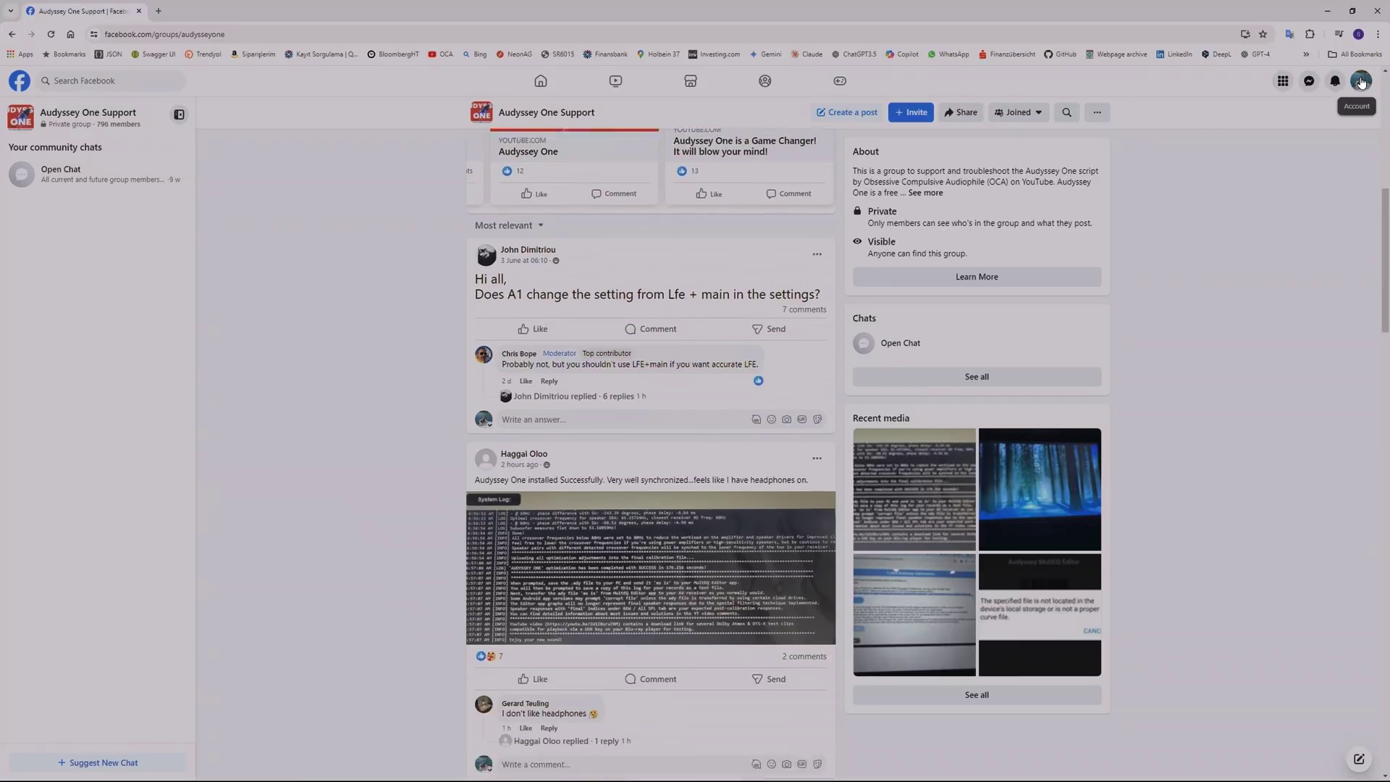
{"action": "scroll", "coordinate": [1361, 82], "scroll_direction": "down", "scroll_amount": 3}
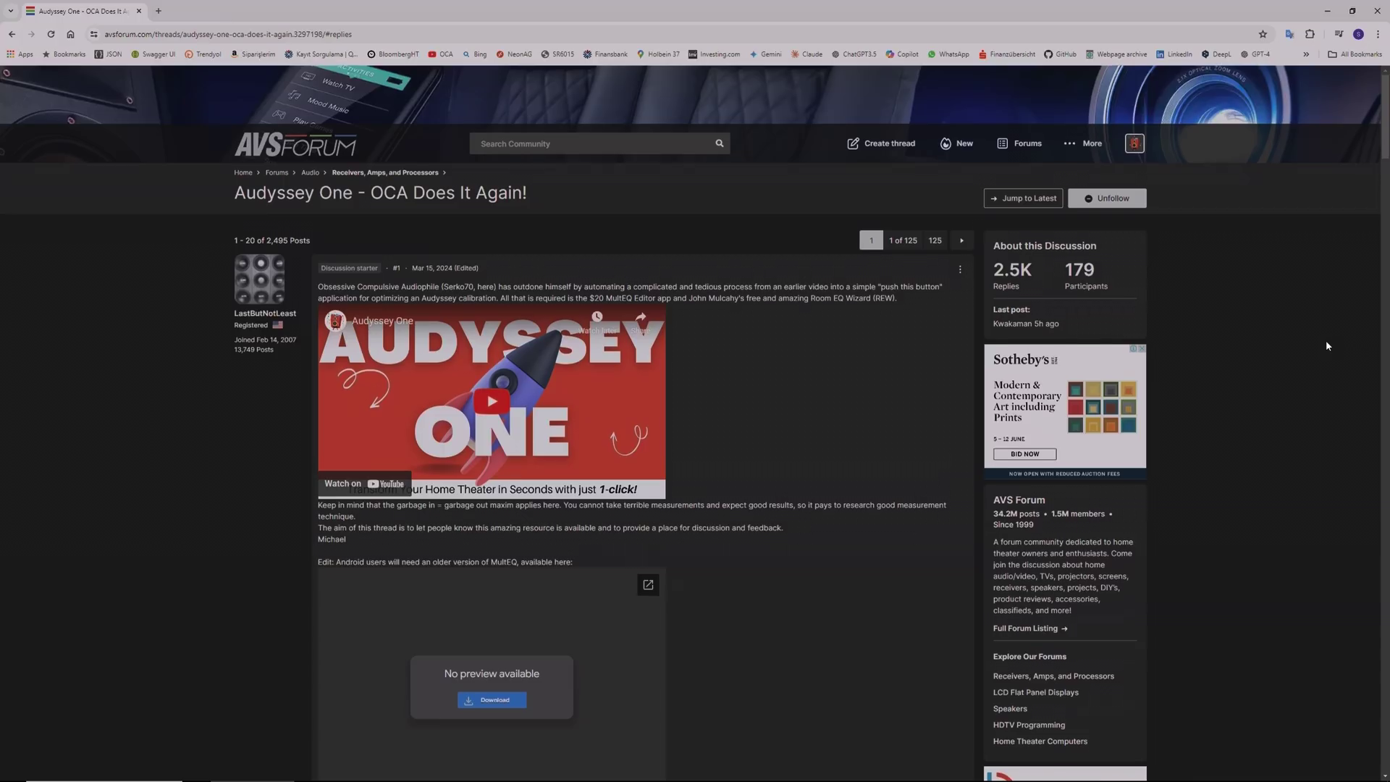
{"action": "scroll", "coordinate": [1328, 346], "scroll_direction": "down", "scroll_amount": 3}
{"action": "scroll", "coordinate": [1327, 345], "scroll_direction": "down", "scroll_amount": 3}
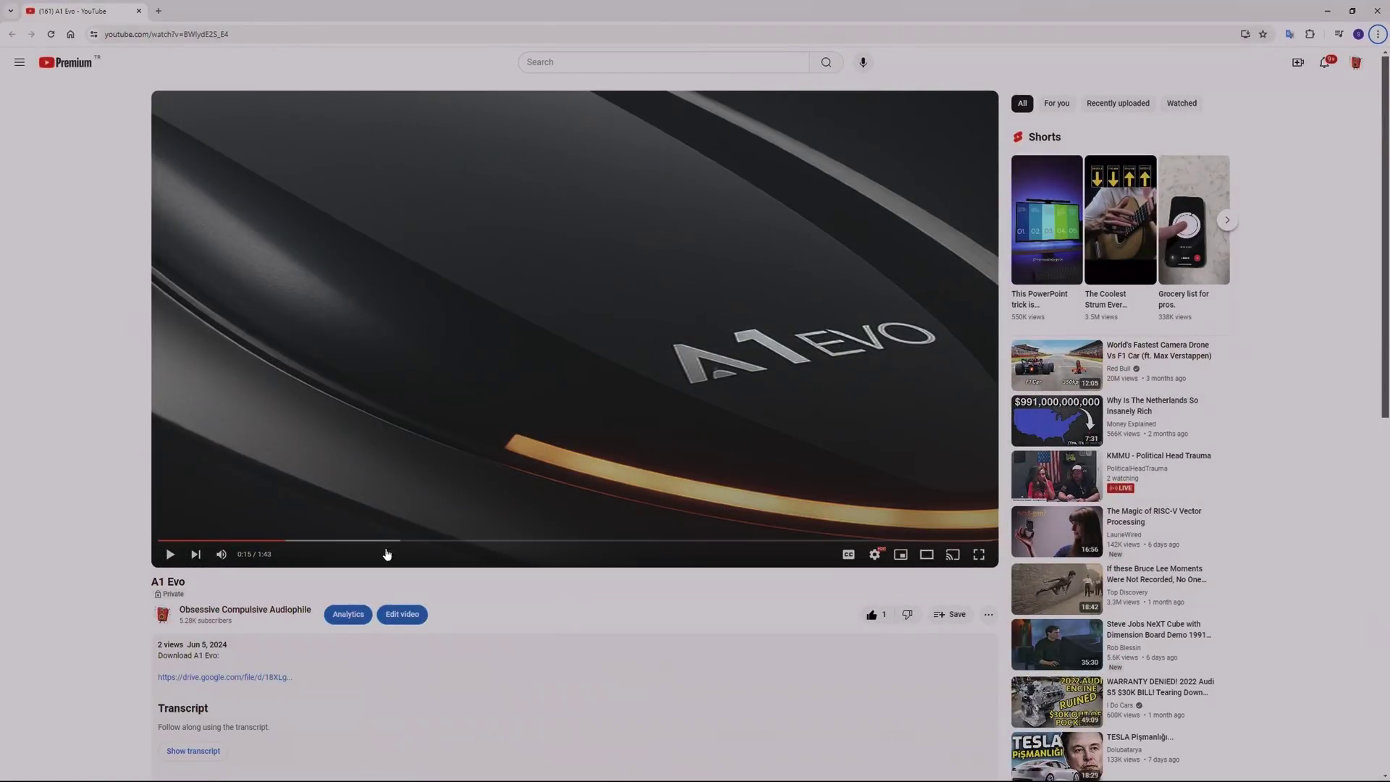
Download the A1 Evo file from the video description's Google Drive link to the Desktop as A1 Evo v1_0.html, replacing the existing copy.
{"action": "left_click", "coordinate": [246, 684]}
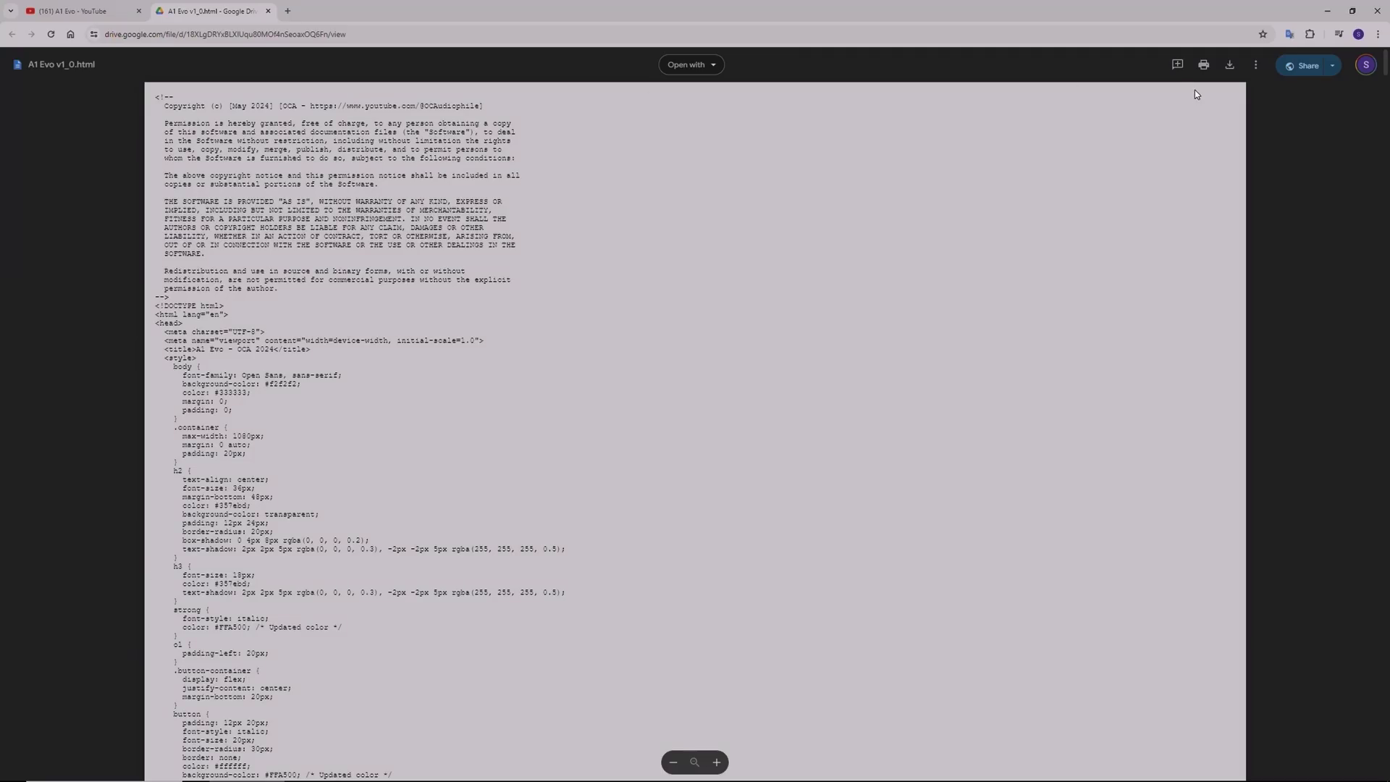
{"action": "left_click", "coordinate": [1231, 67]}
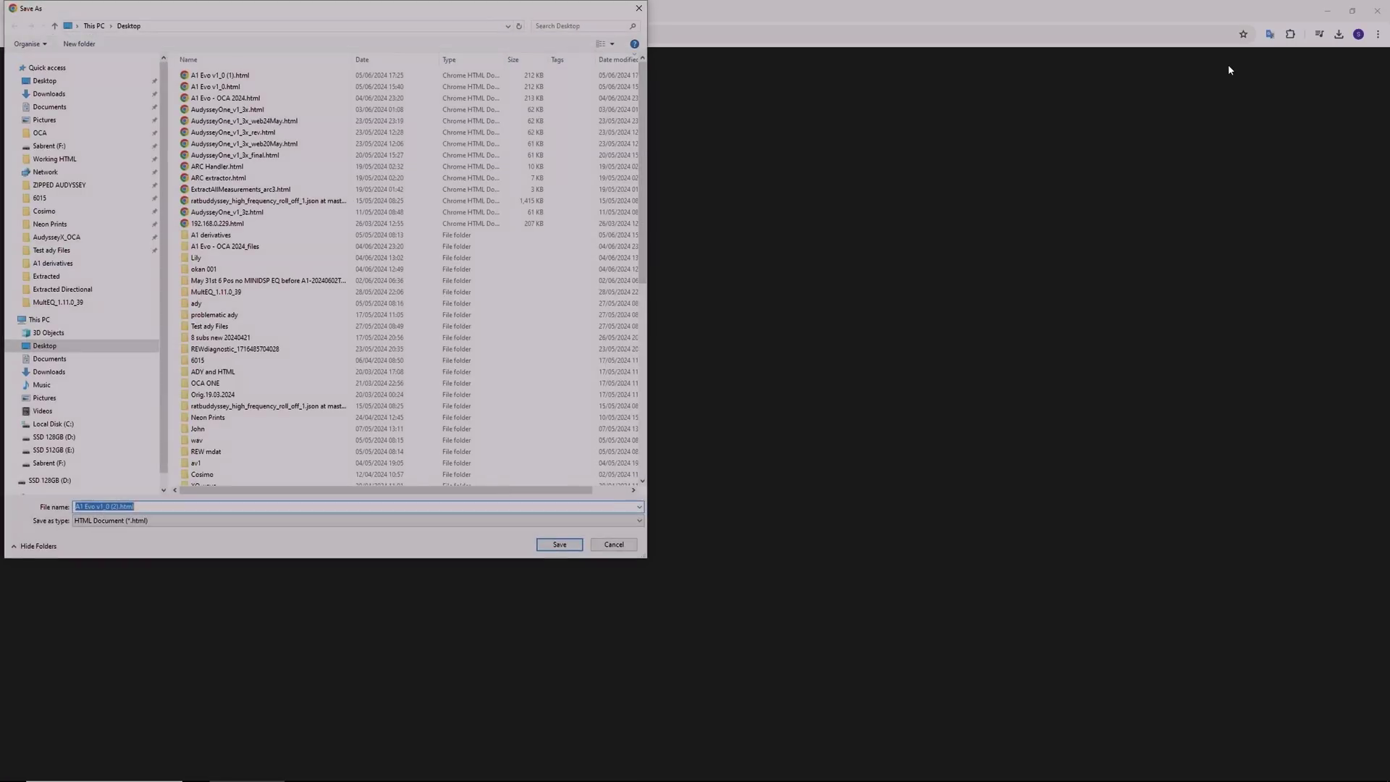
{"action": "left_click", "coordinate": [42, 85]}
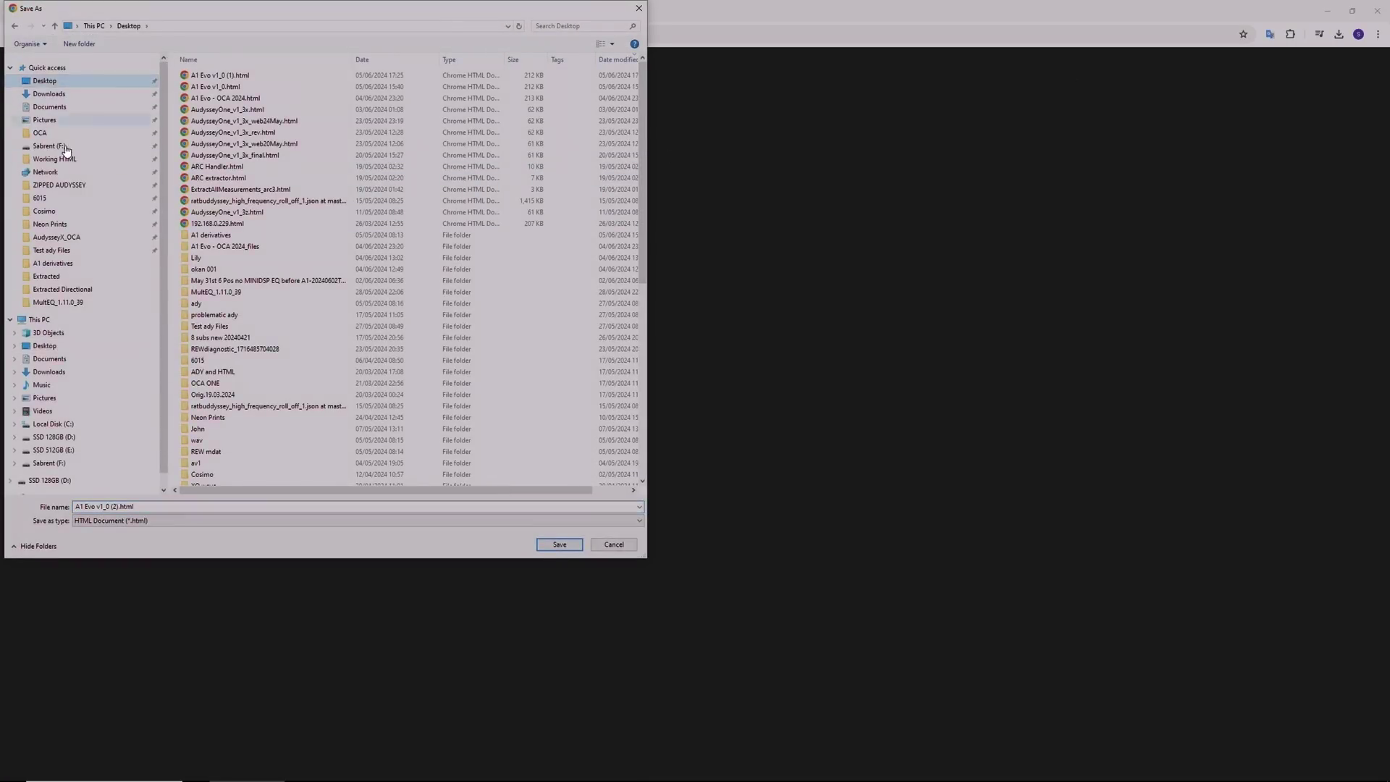
{"action": "left_click", "coordinate": [122, 506]}
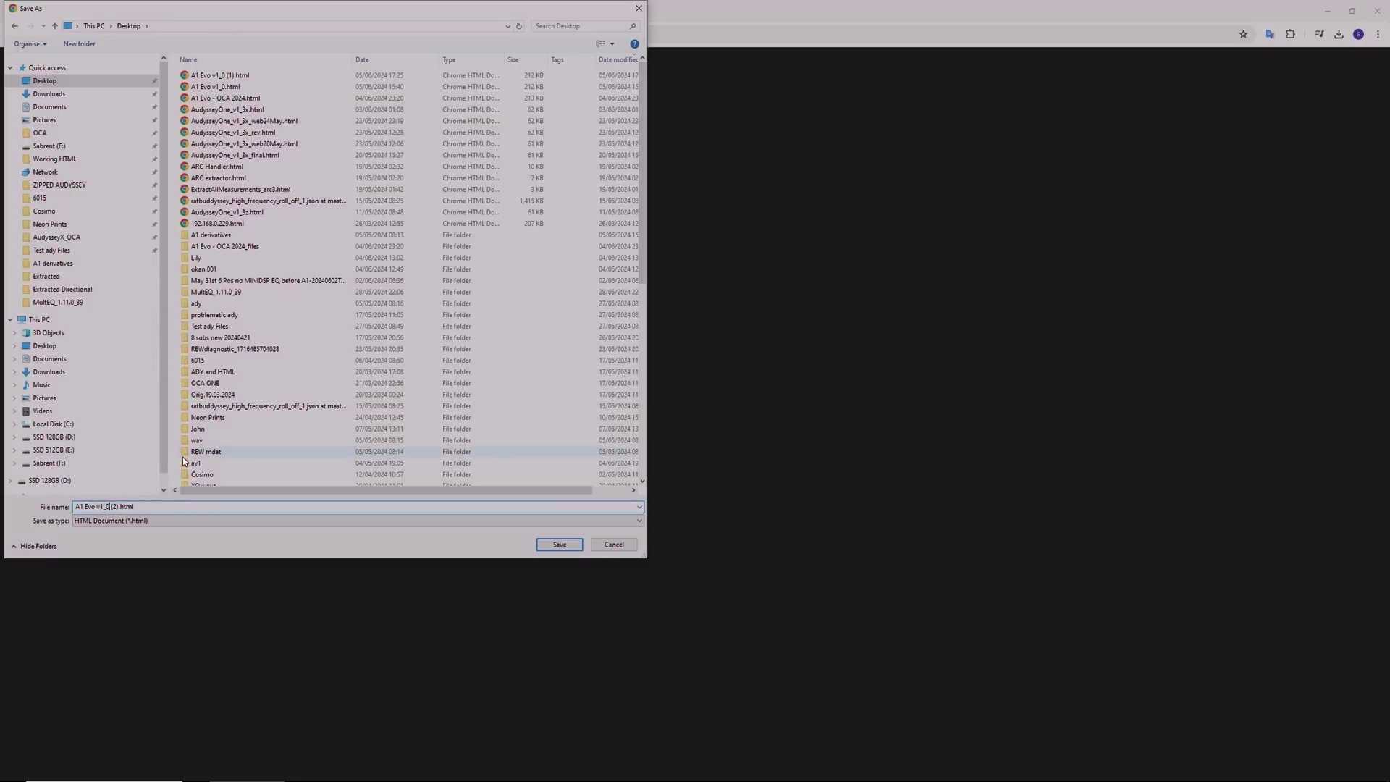
{"action": "key", "text": "BackSpace"}
{"action": "key", "text": "BackSpace"}
{"action": "key", "text": "BackSpace"}
{"action": "key", "text": "Delete"}
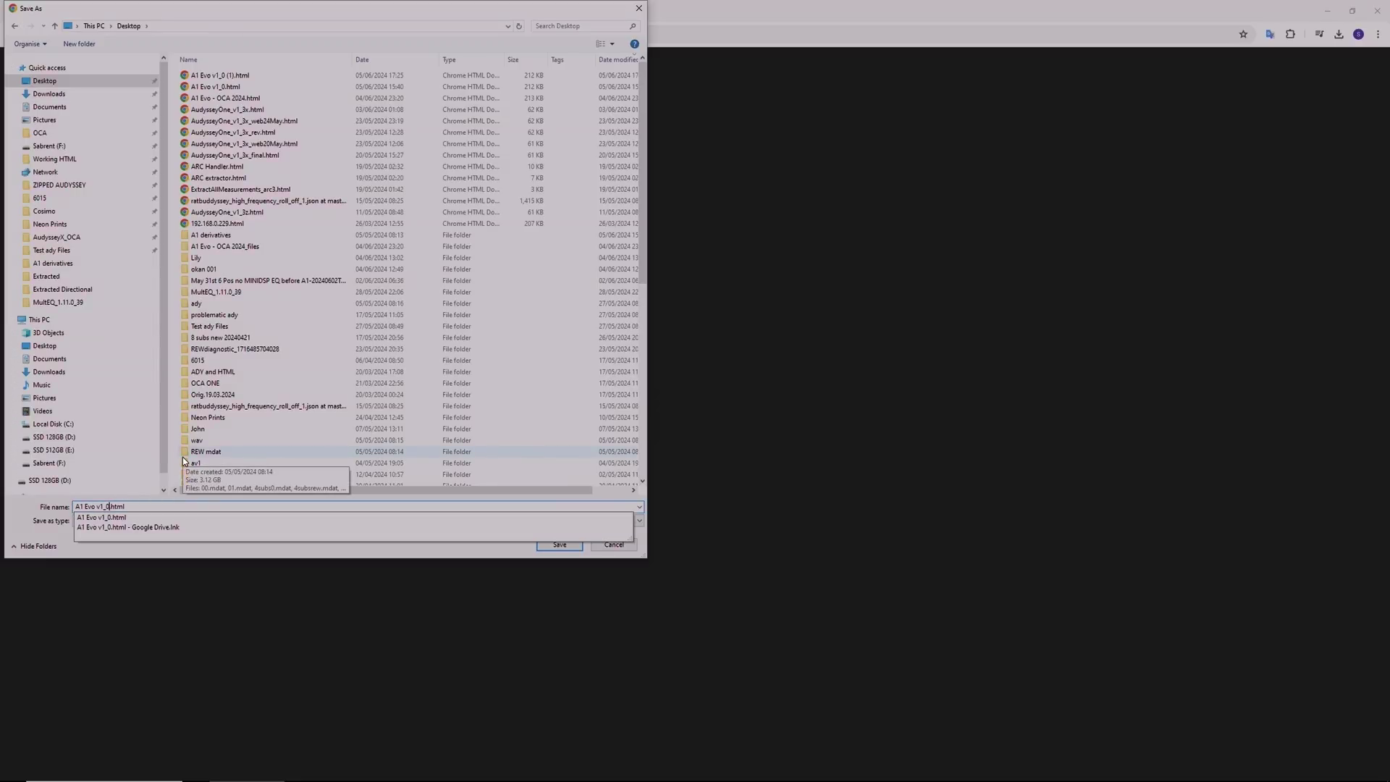
{"action": "left_click", "coordinate": [564, 549]}
{"action": "left_click", "coordinate": [717, 403]}
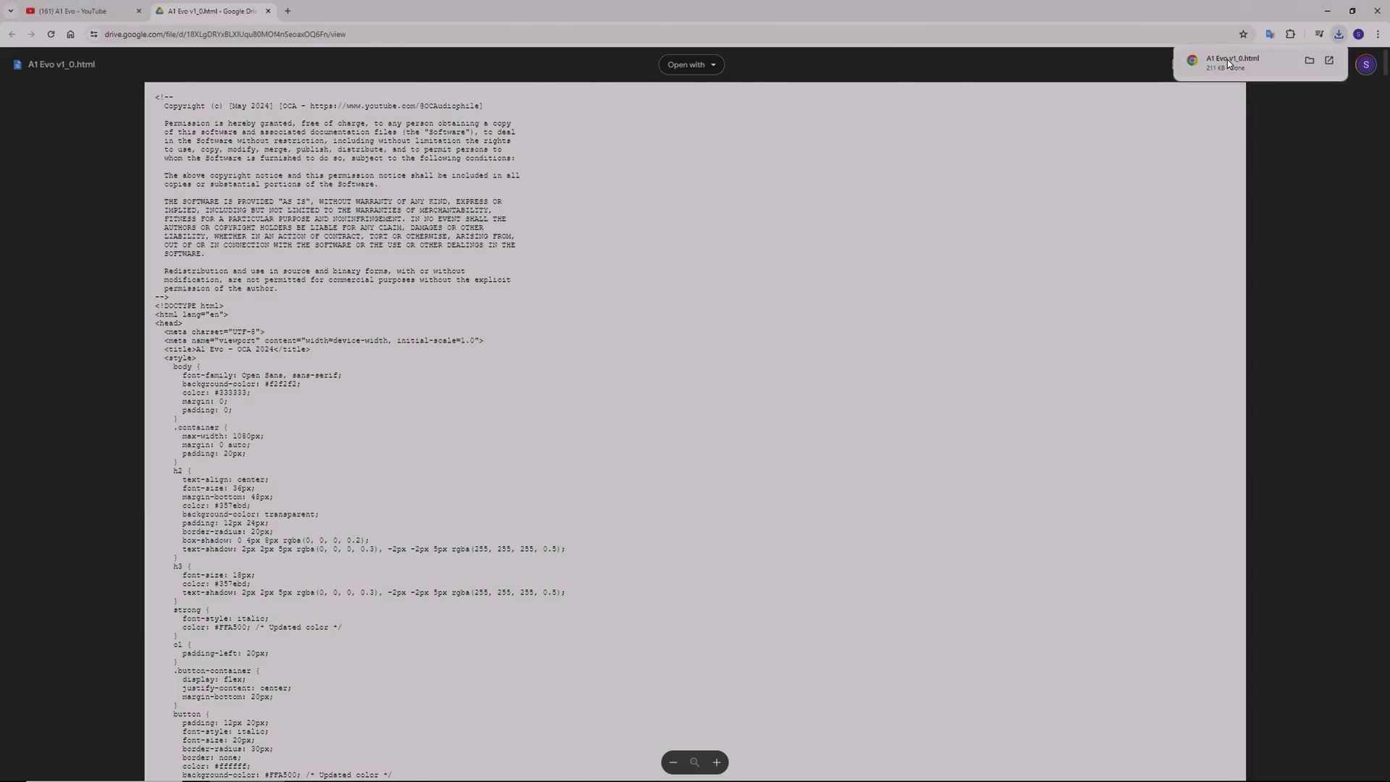
Open the downloaded A1 Evo v1_0.html in the browser and close the Google Drive and YouTube pages.
{"action": "left_click", "coordinate": [1228, 59]}
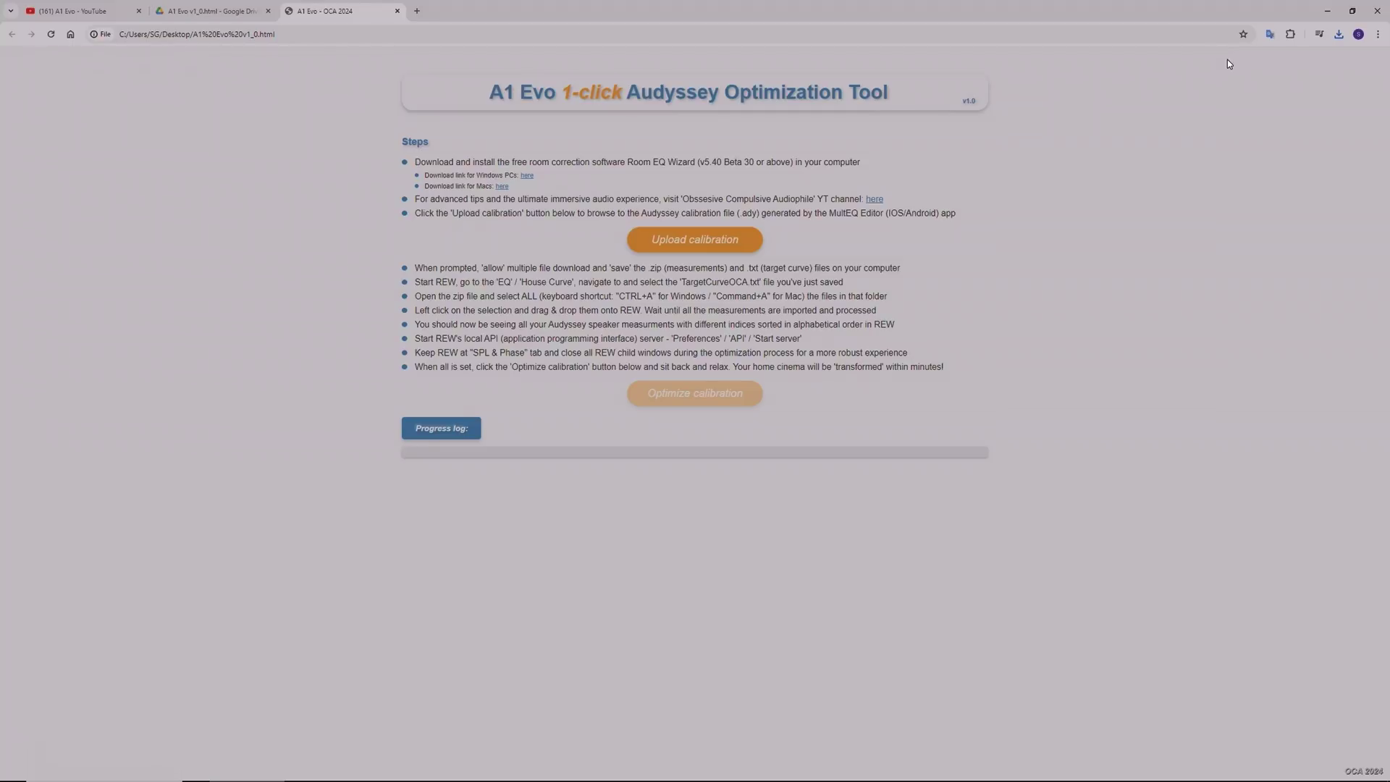
{"action": "left_click", "coordinate": [267, 13]}
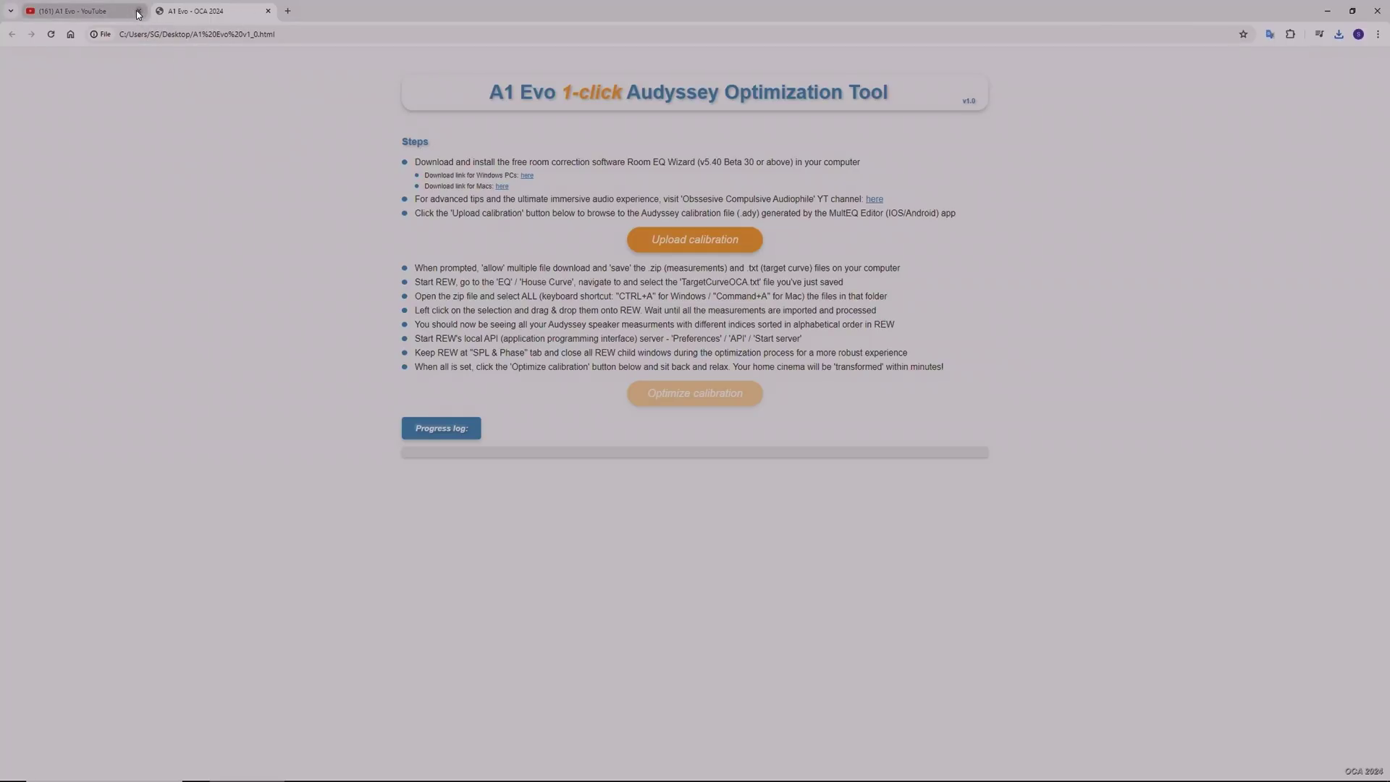
{"action": "left_click", "coordinate": [138, 12]}
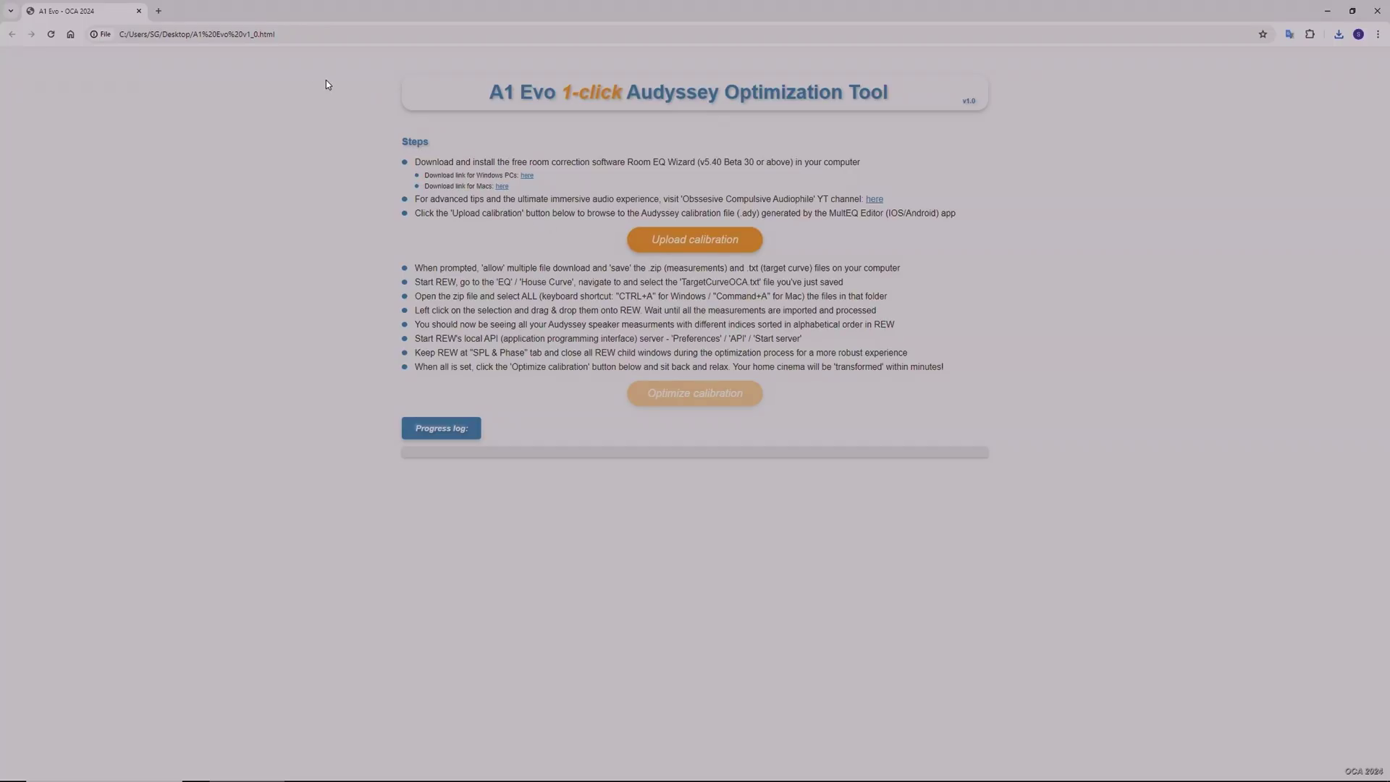
Open the bookmarked REW API beta releases thread alongside the A1 Evo page and compare it with the page's REW download links.
{"action": "left_click", "coordinate": [158, 11]}
{"action": "left_click", "coordinate": [1307, 55]}
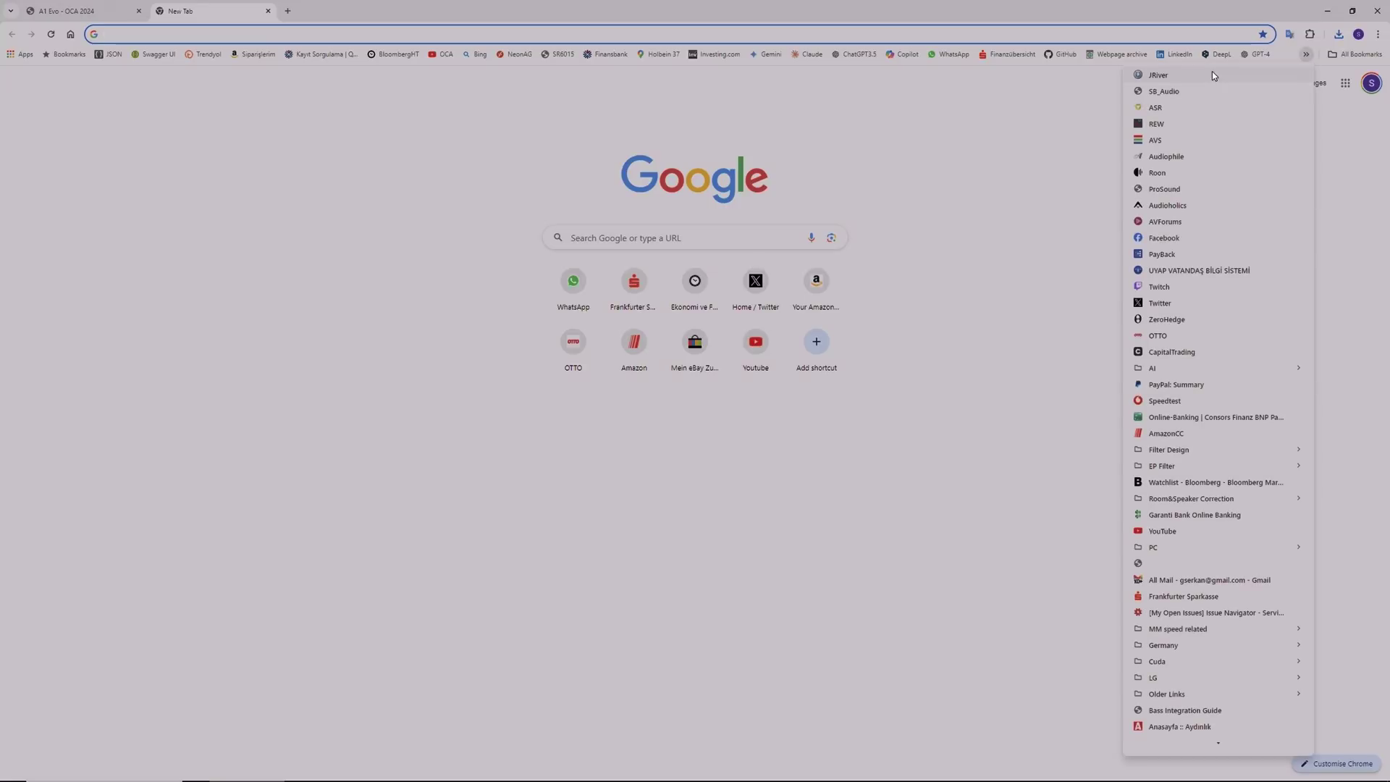
{"action": "left_click", "coordinate": [1157, 123]}
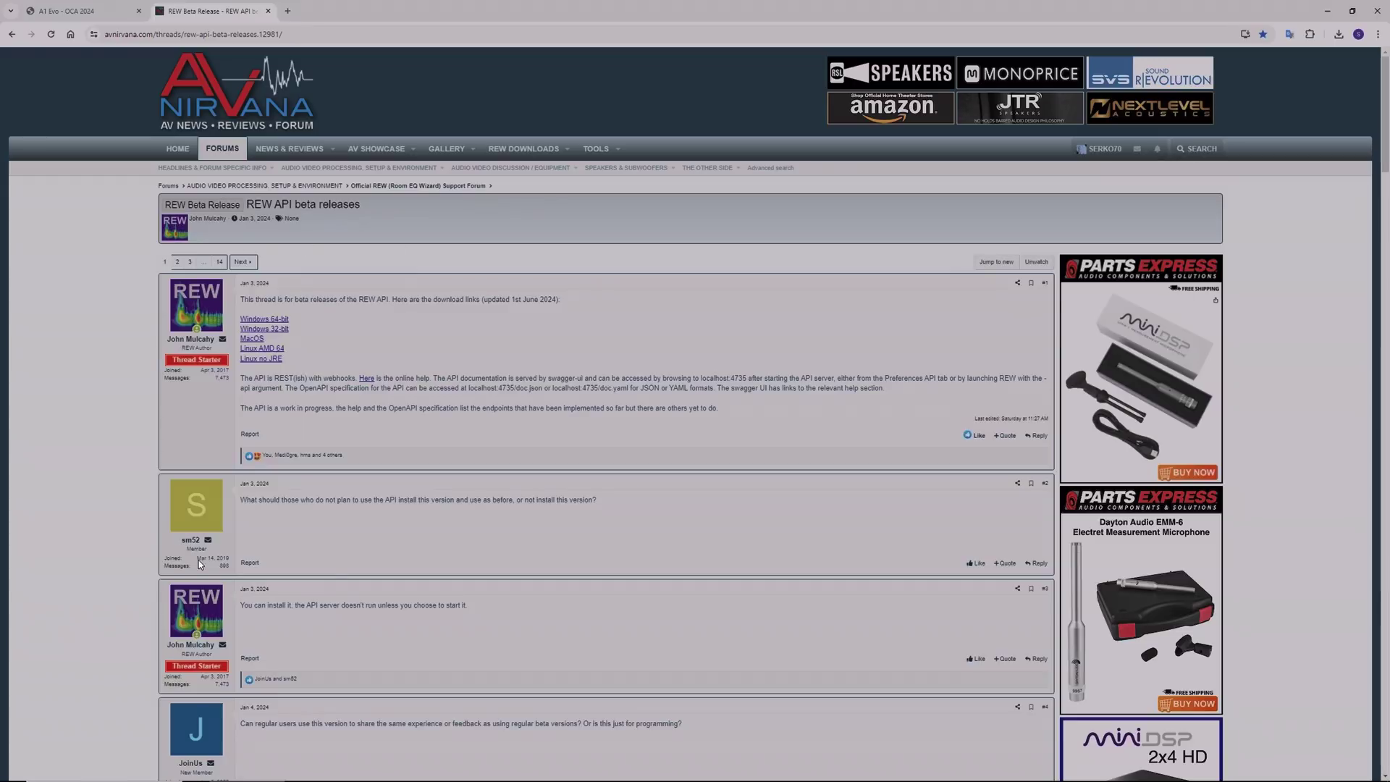
{"action": "left_click", "coordinate": [107, 12]}
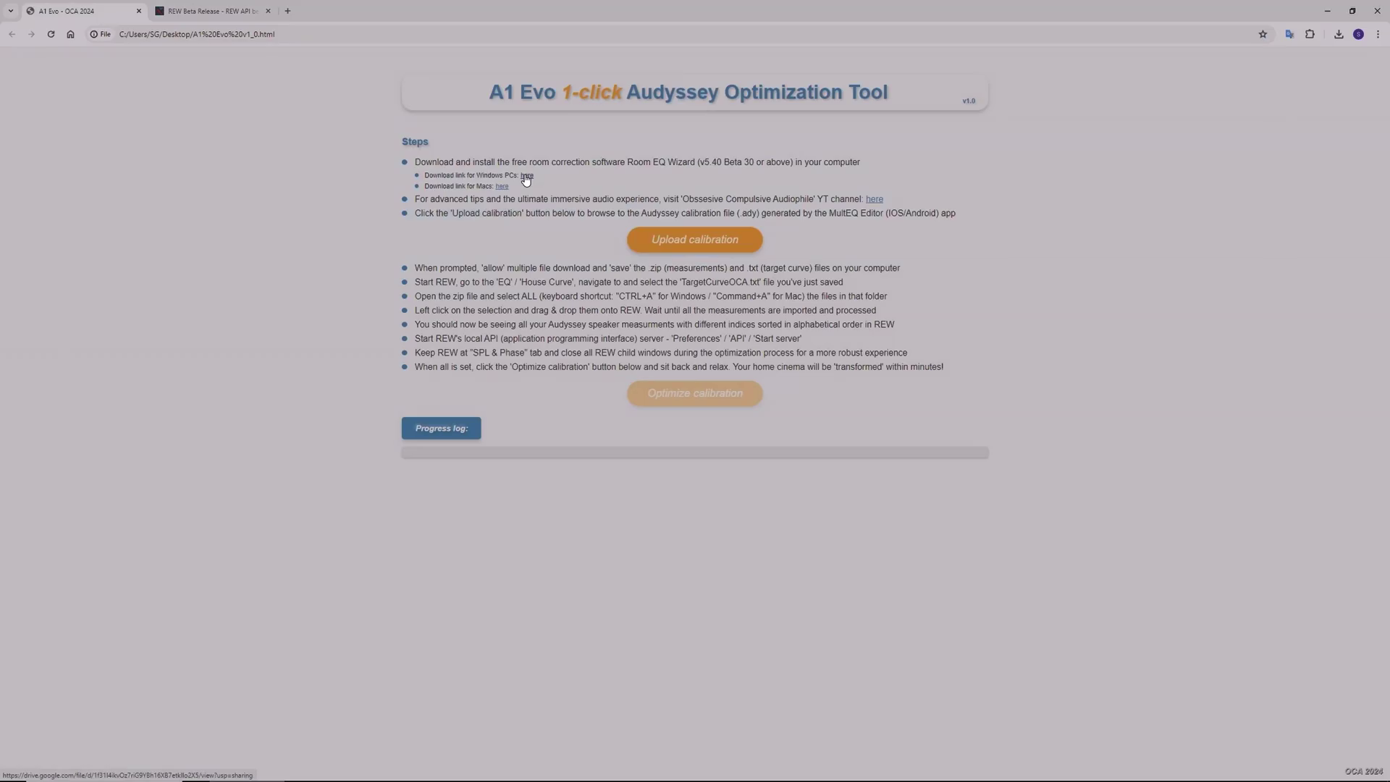
{"action": "left_click", "coordinate": [217, 11]}
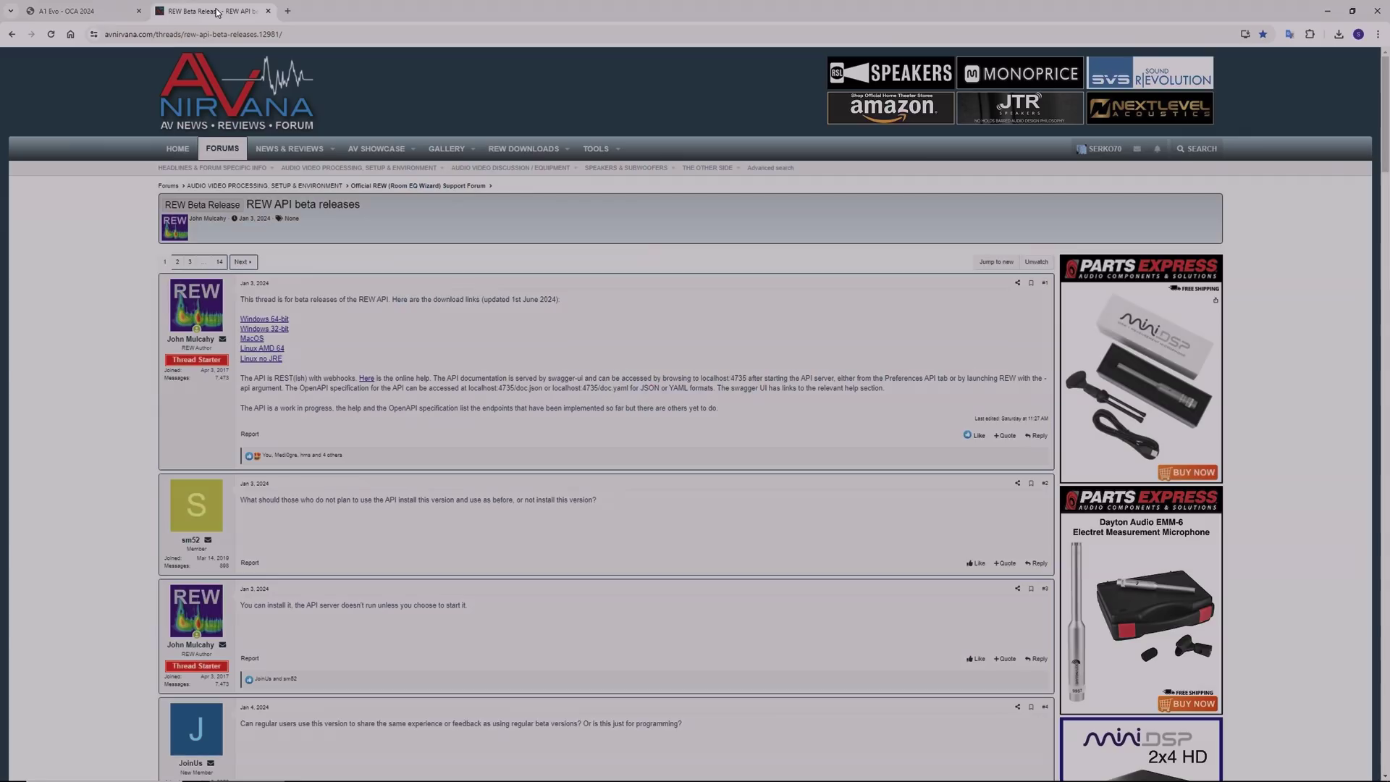
Download the Windows 64-bit REW 5.40 beta 30 API installer to the Downloads folder, replacing the existing file.
{"action": "left_click", "coordinate": [273, 319]}
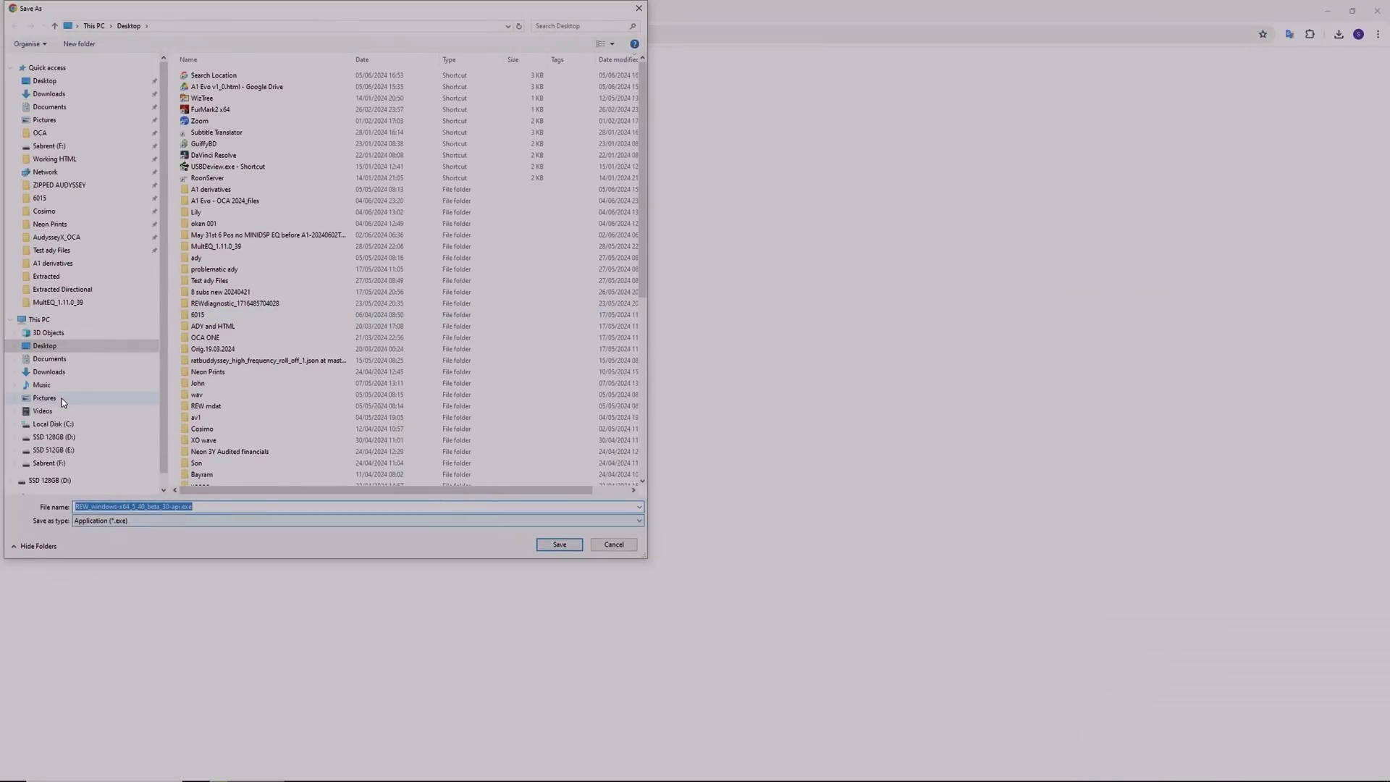
{"action": "left_click", "coordinate": [49, 372]}
{"action": "left_click", "coordinate": [548, 548]}
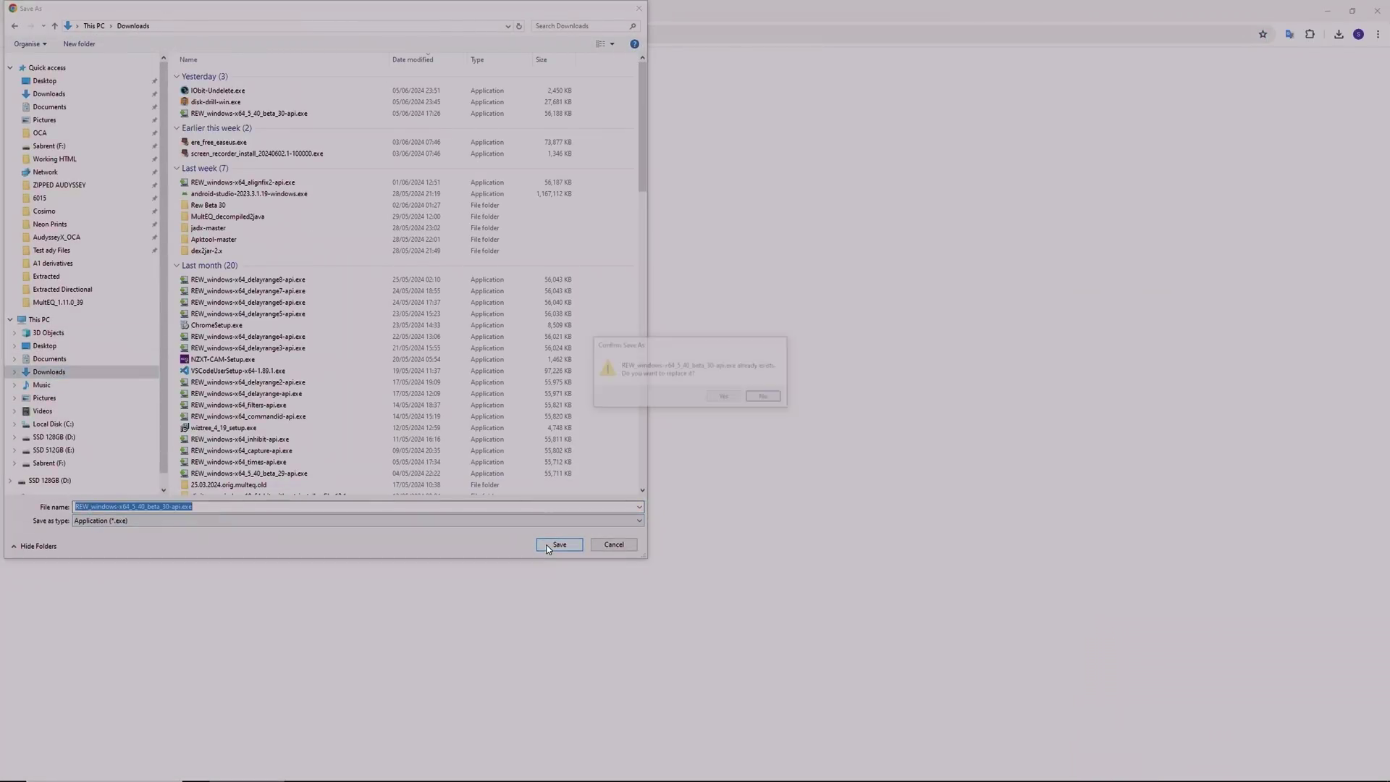
{"action": "left_click", "coordinate": [724, 396]}
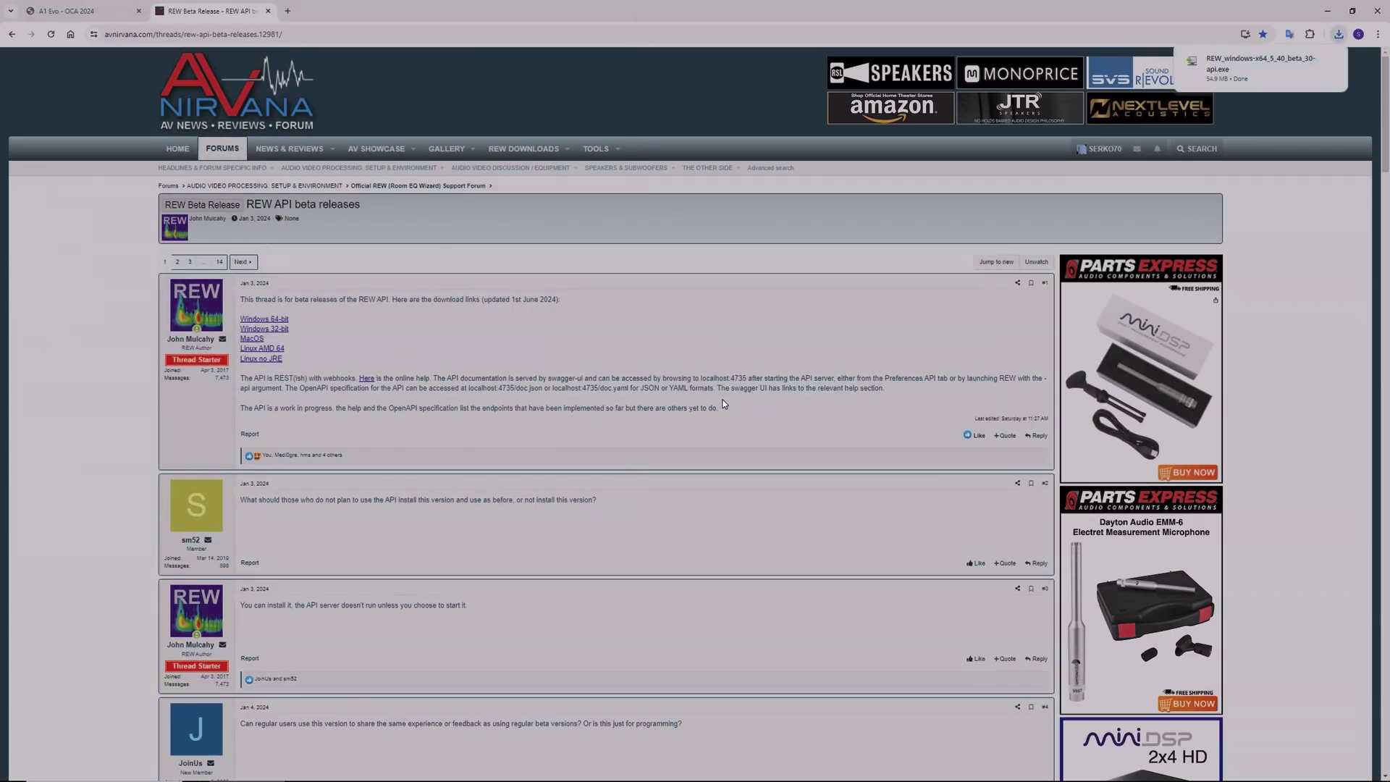
Run the downloaded REW installer, closing the forum thread and minimizing the browser while setup prepares.
{"action": "left_click", "coordinate": [1225, 70]}
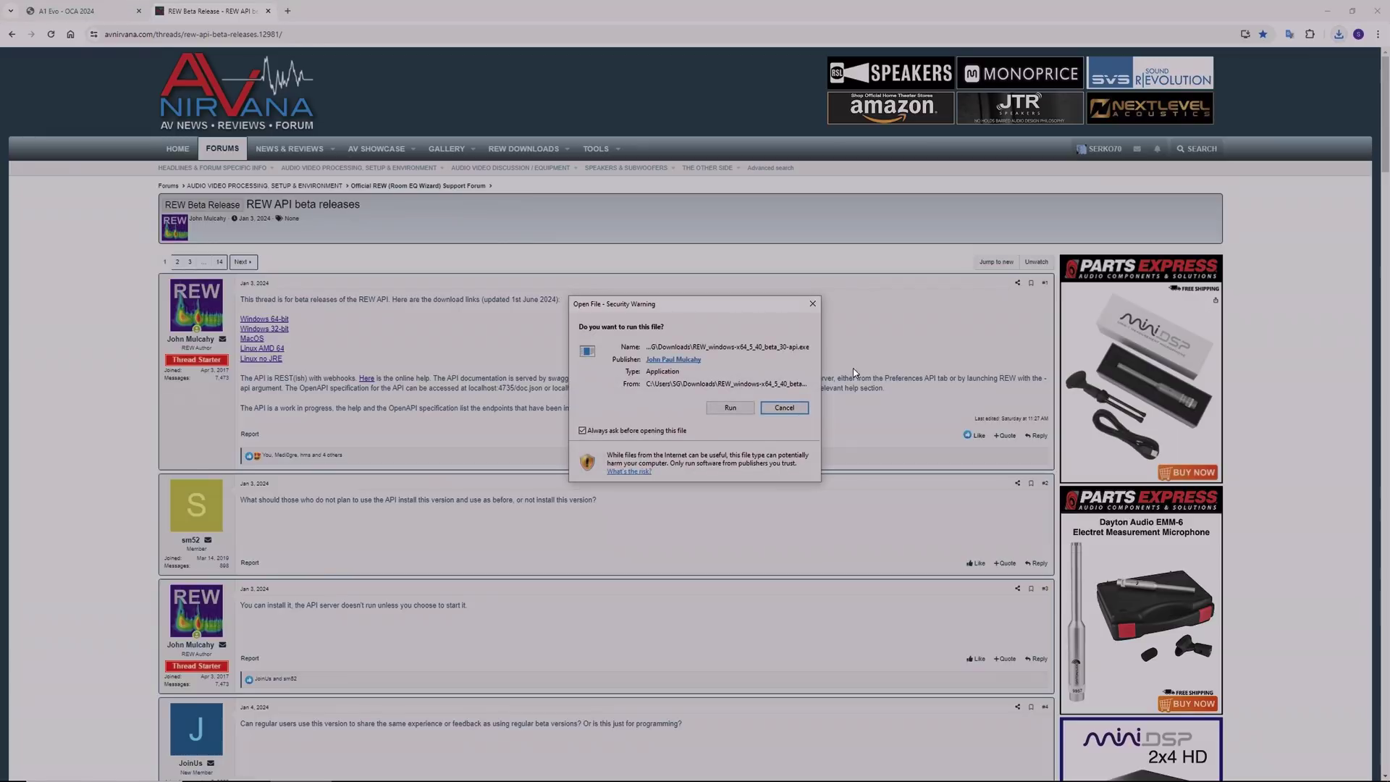
{"action": "left_click", "coordinate": [714, 407]}
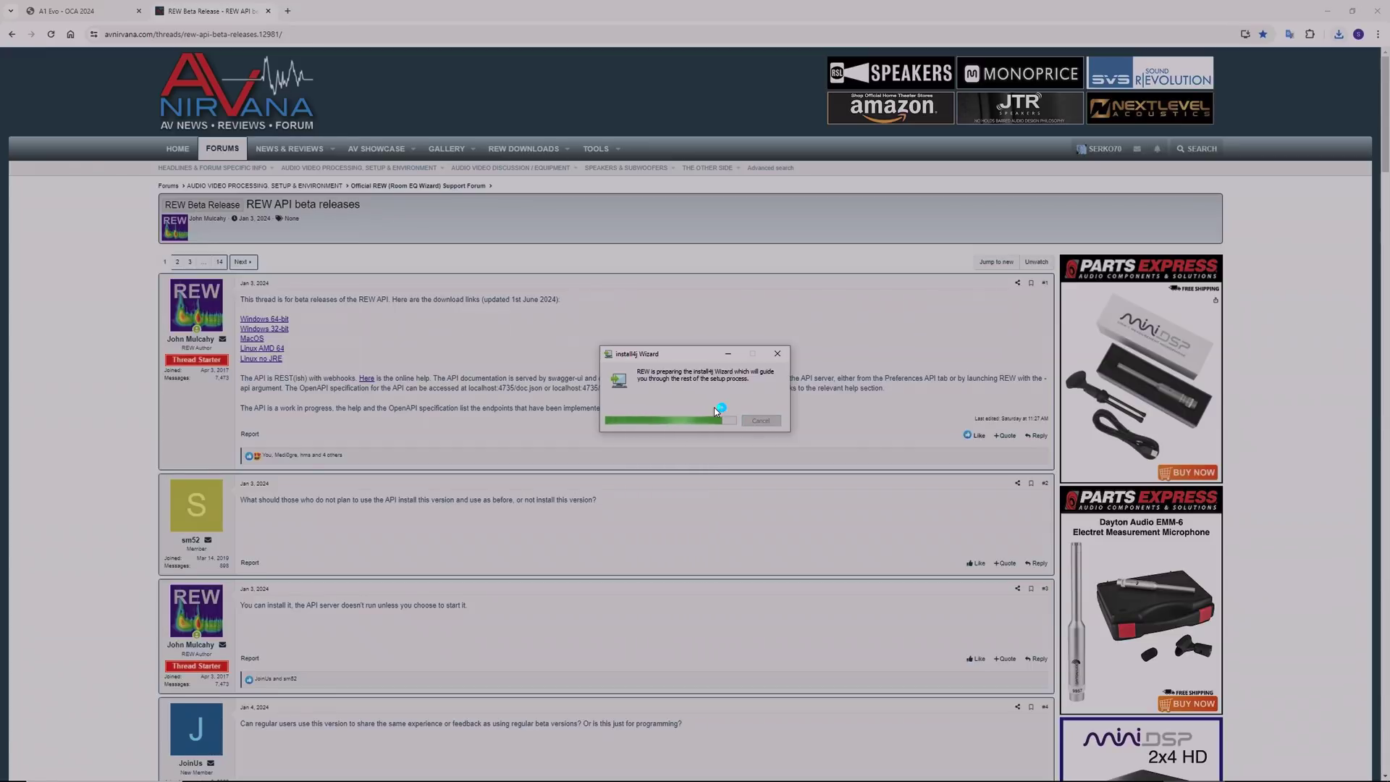
{"action": "left_click", "coordinate": [268, 12]}
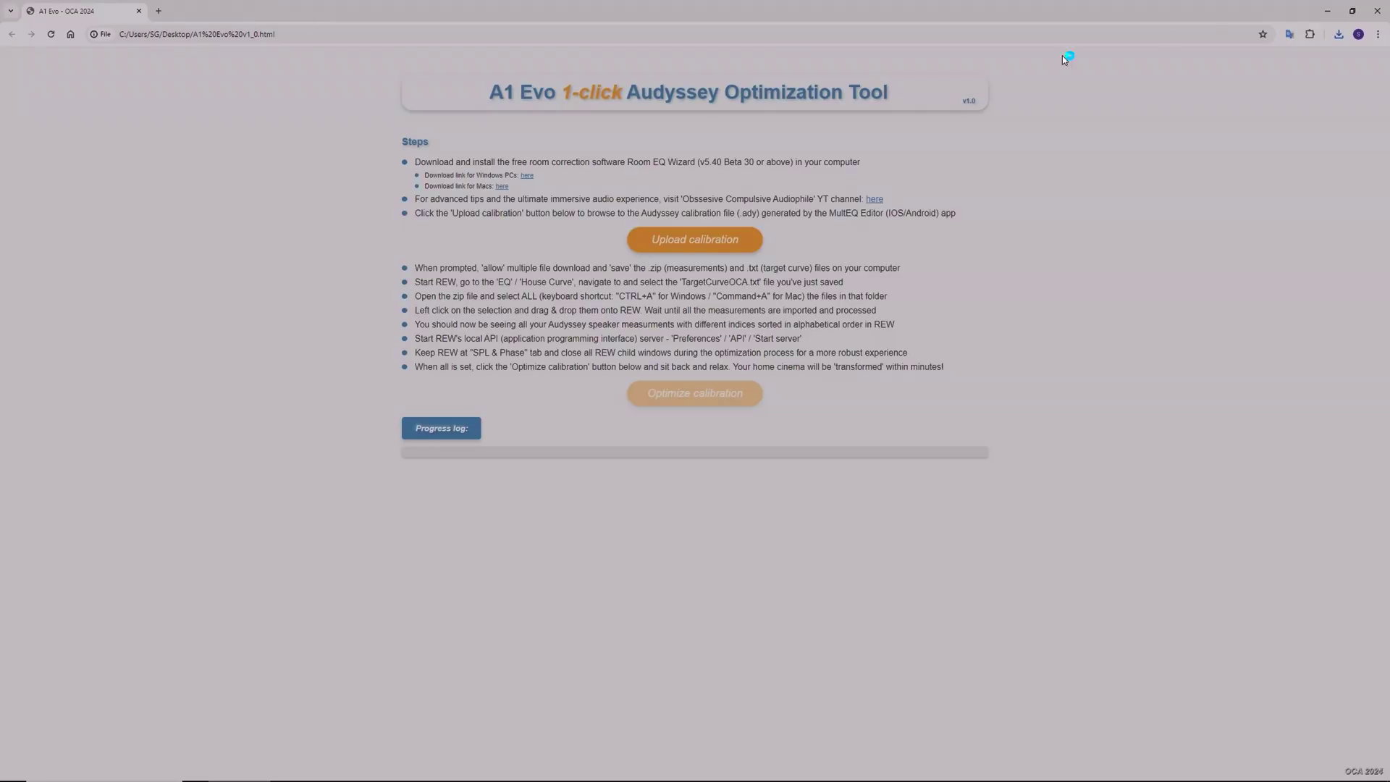
{"action": "left_click", "coordinate": [1327, 15]}
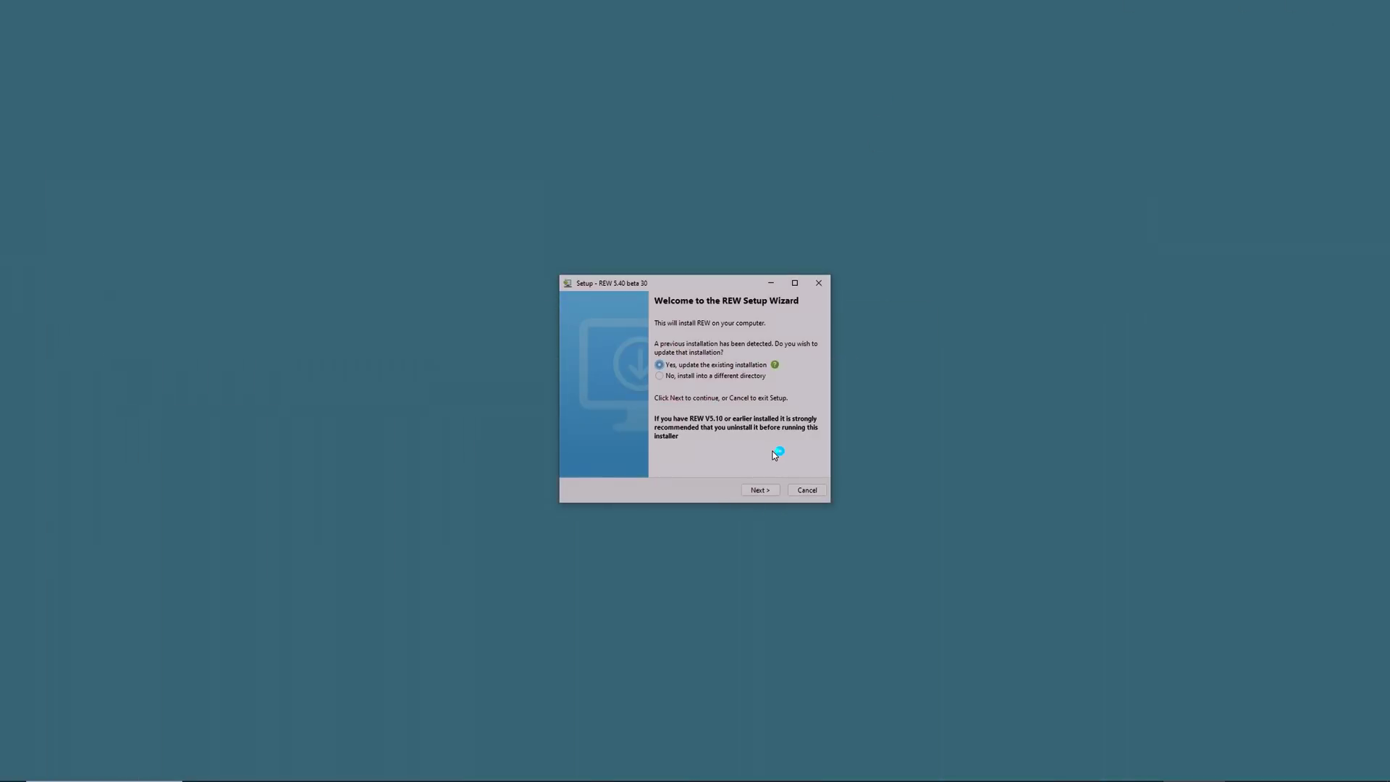
Update the existing REW installation, accepting the license and using 3 GB of memory, multiple instances and hardware graphics acceleration.
{"action": "left_click", "coordinate": [755, 490]}
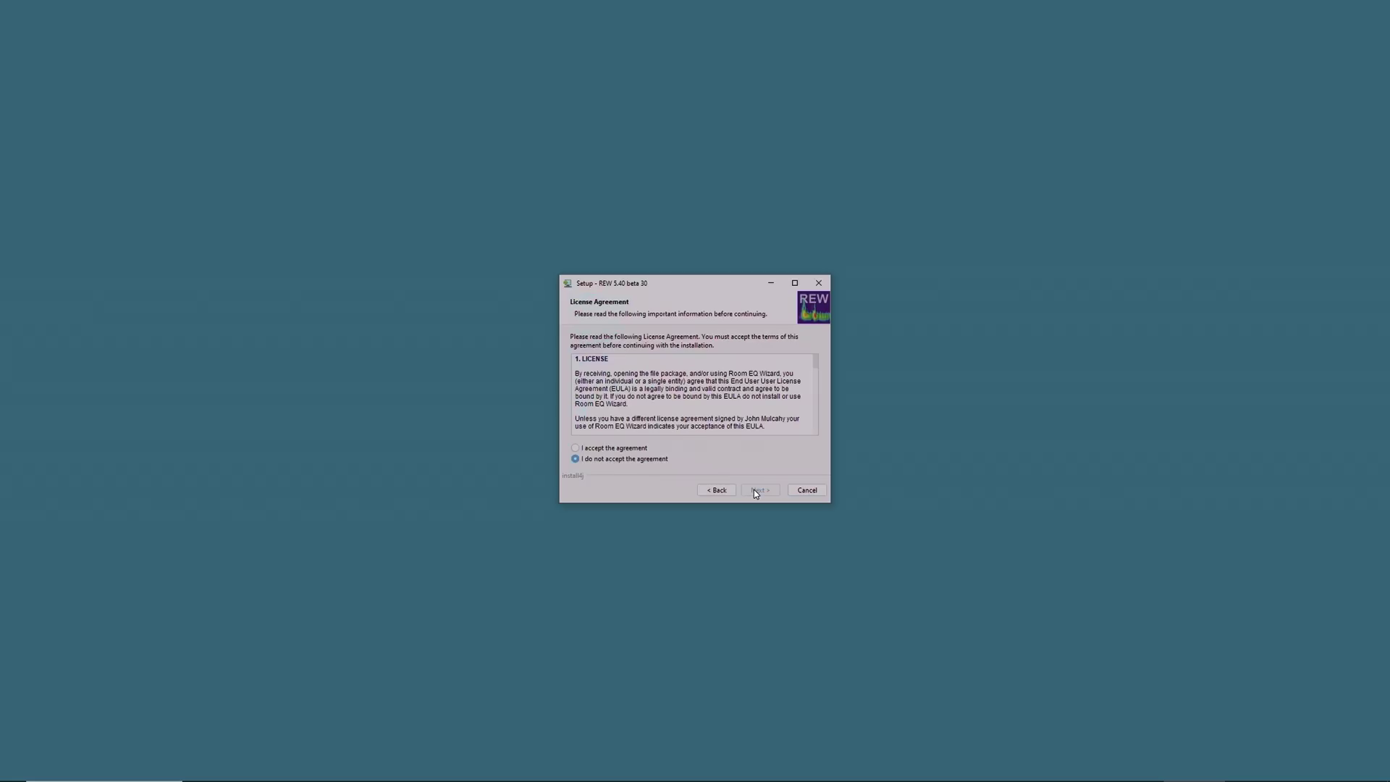
{"action": "left_click", "coordinate": [599, 449]}
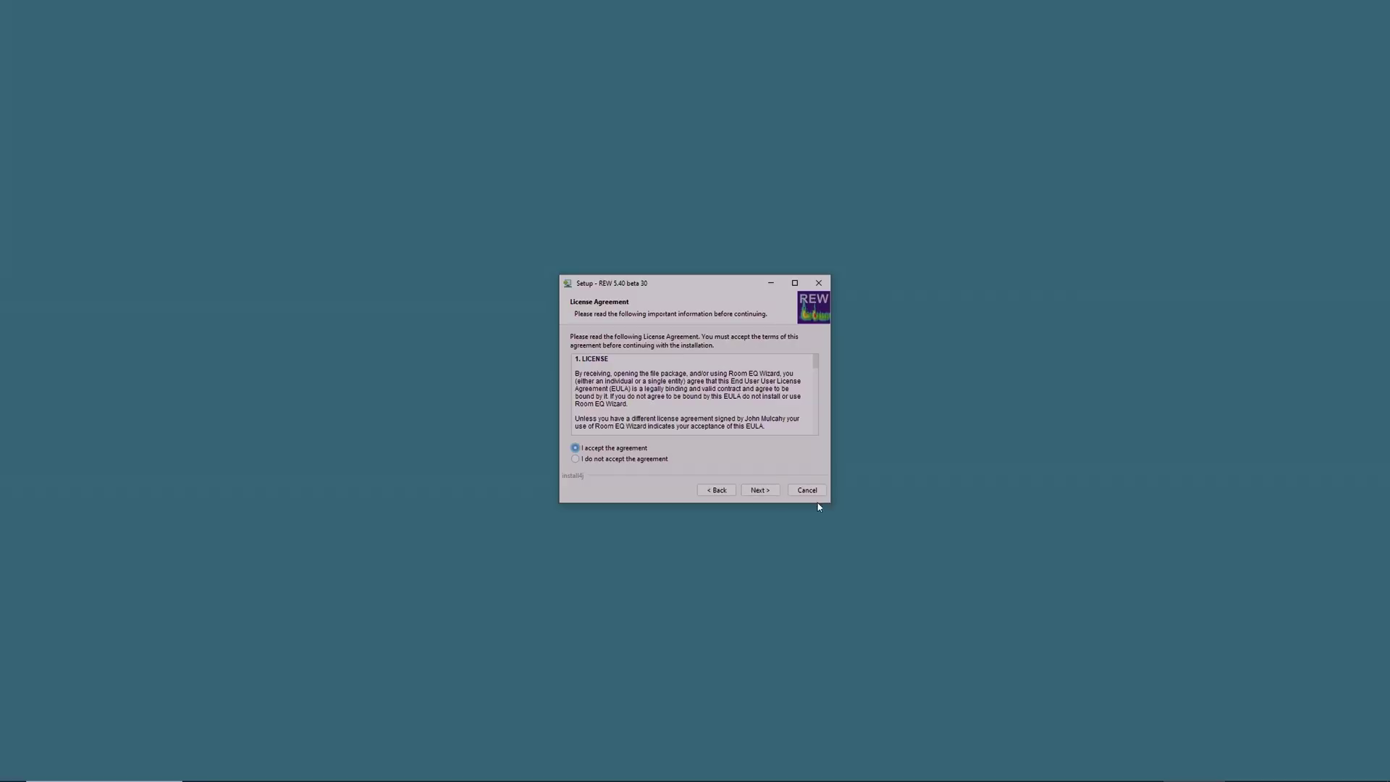
{"action": "left_click", "coordinate": [760, 490]}
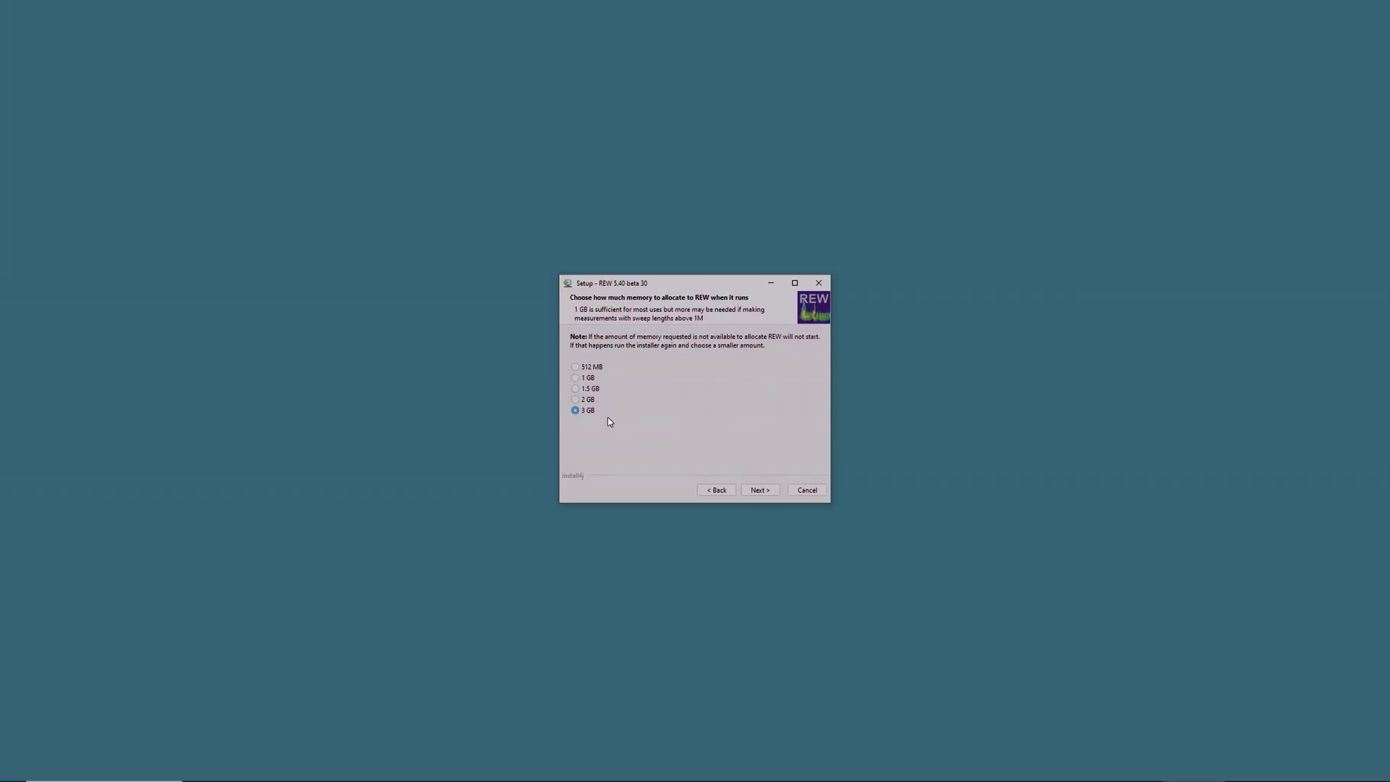
{"action": "left_click", "coordinate": [760, 491]}
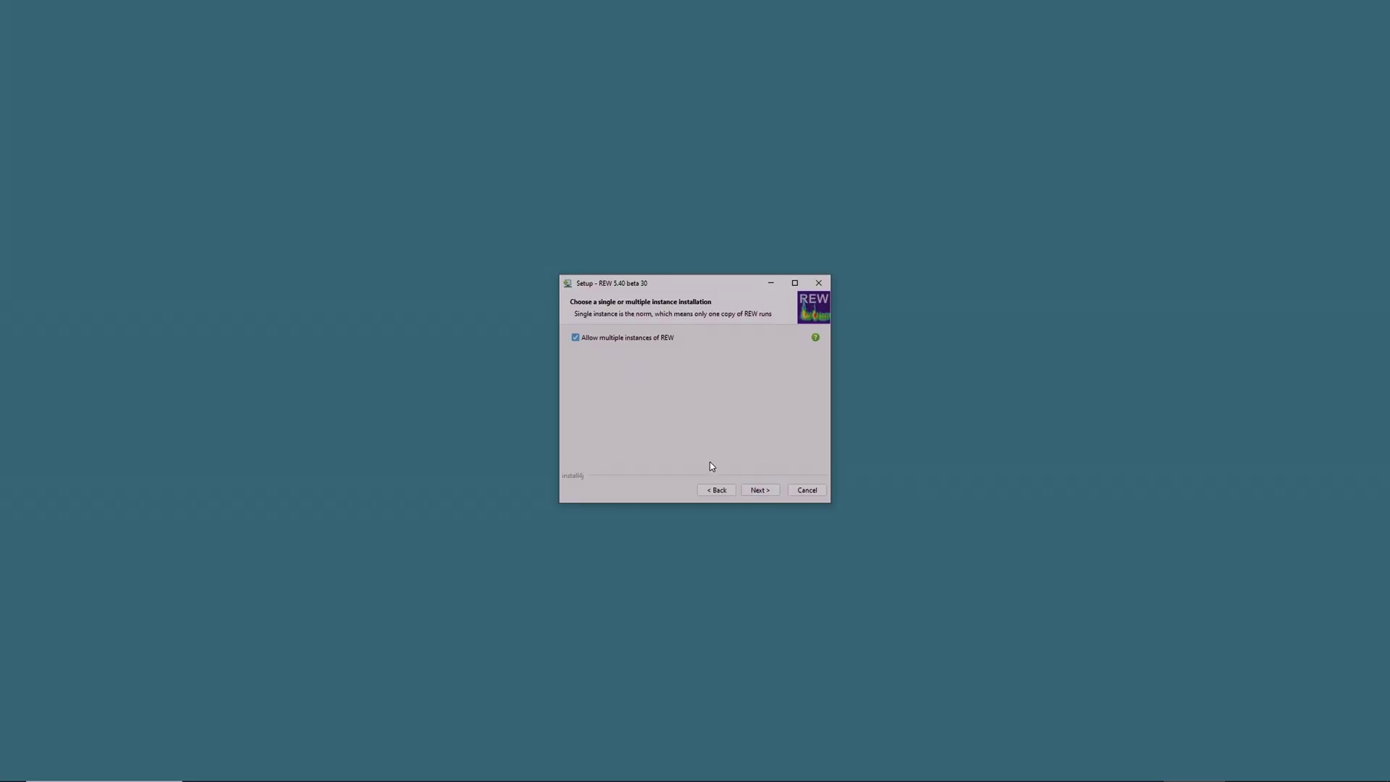
{"action": "left_click", "coordinate": [760, 490]}
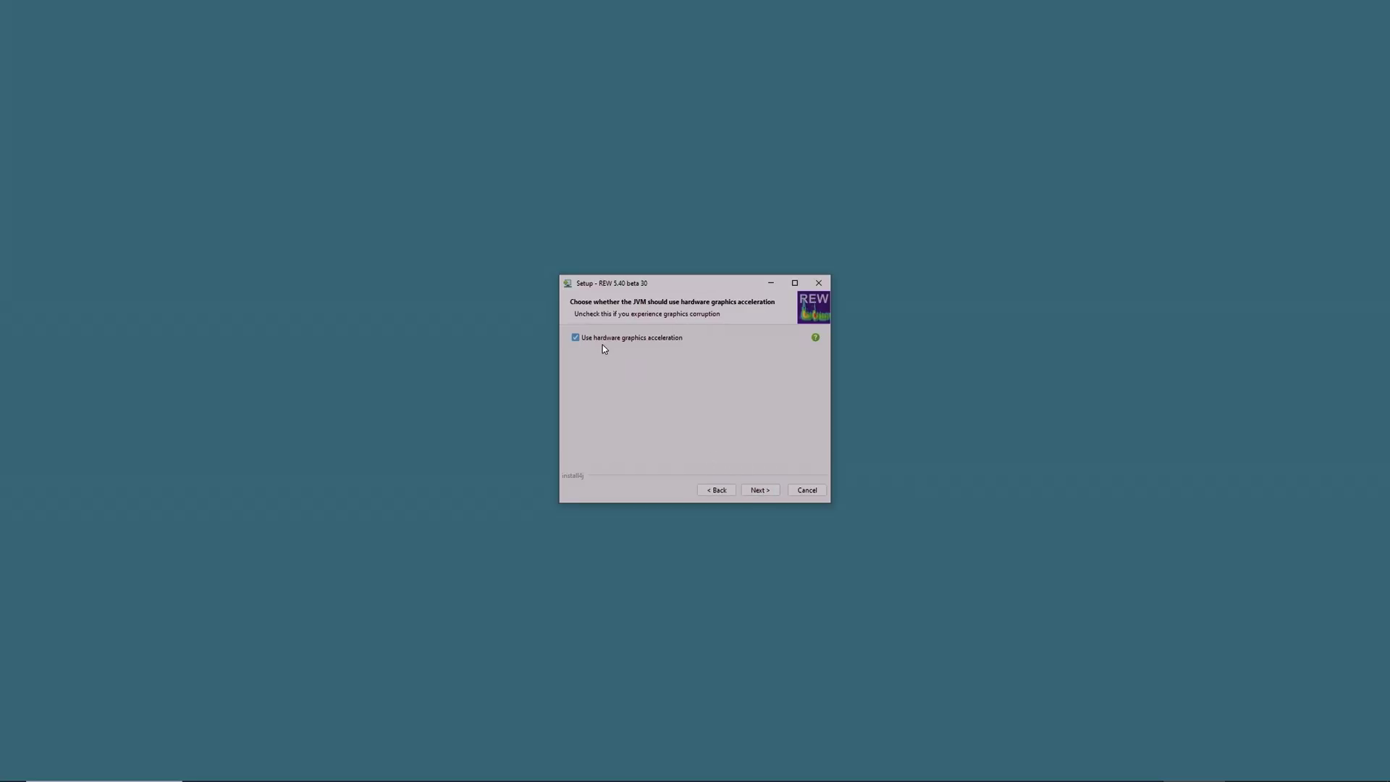
{"action": "left_click", "coordinate": [766, 490]}
{"action": "left_click", "coordinate": [766, 491]}
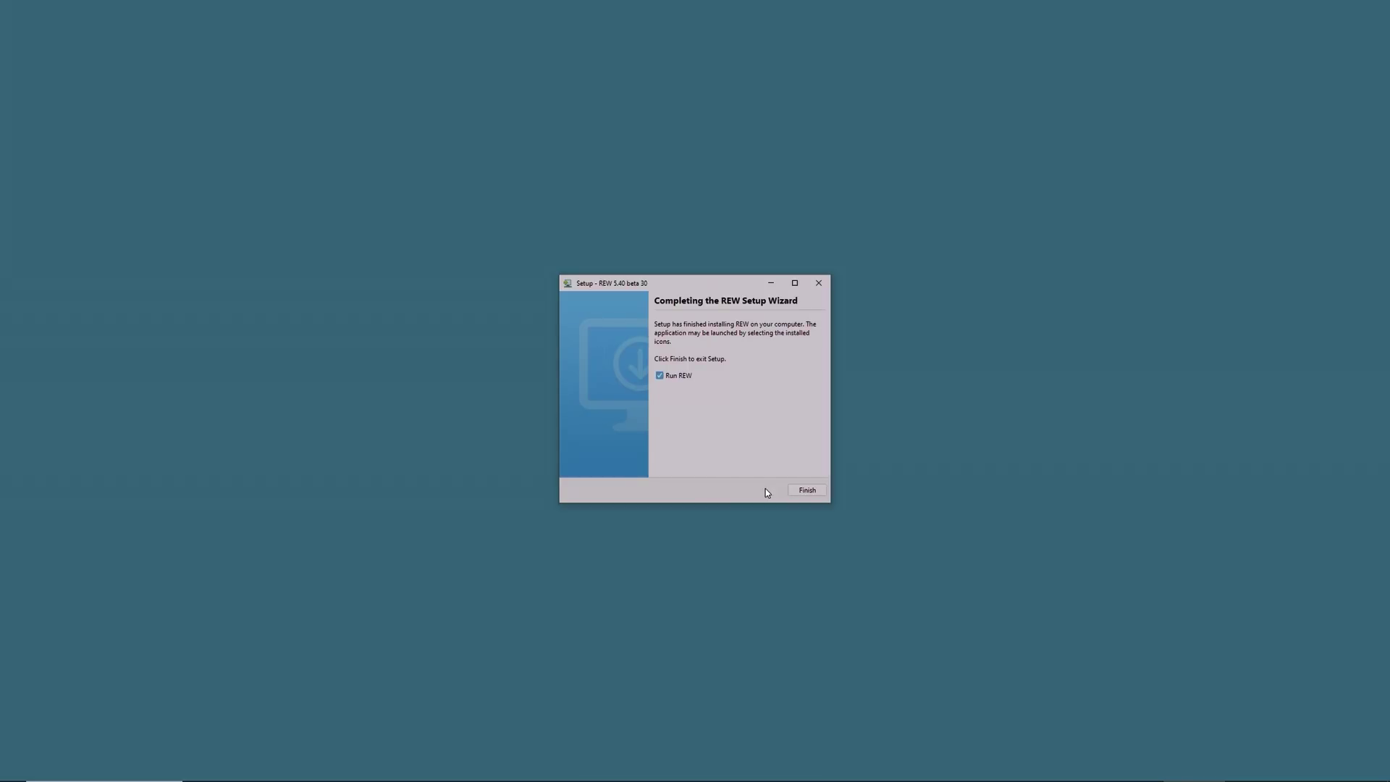
Finish the setup with Run REW enabled and move the REW main window away from its help window.
{"action": "left_click", "coordinate": [804, 493]}
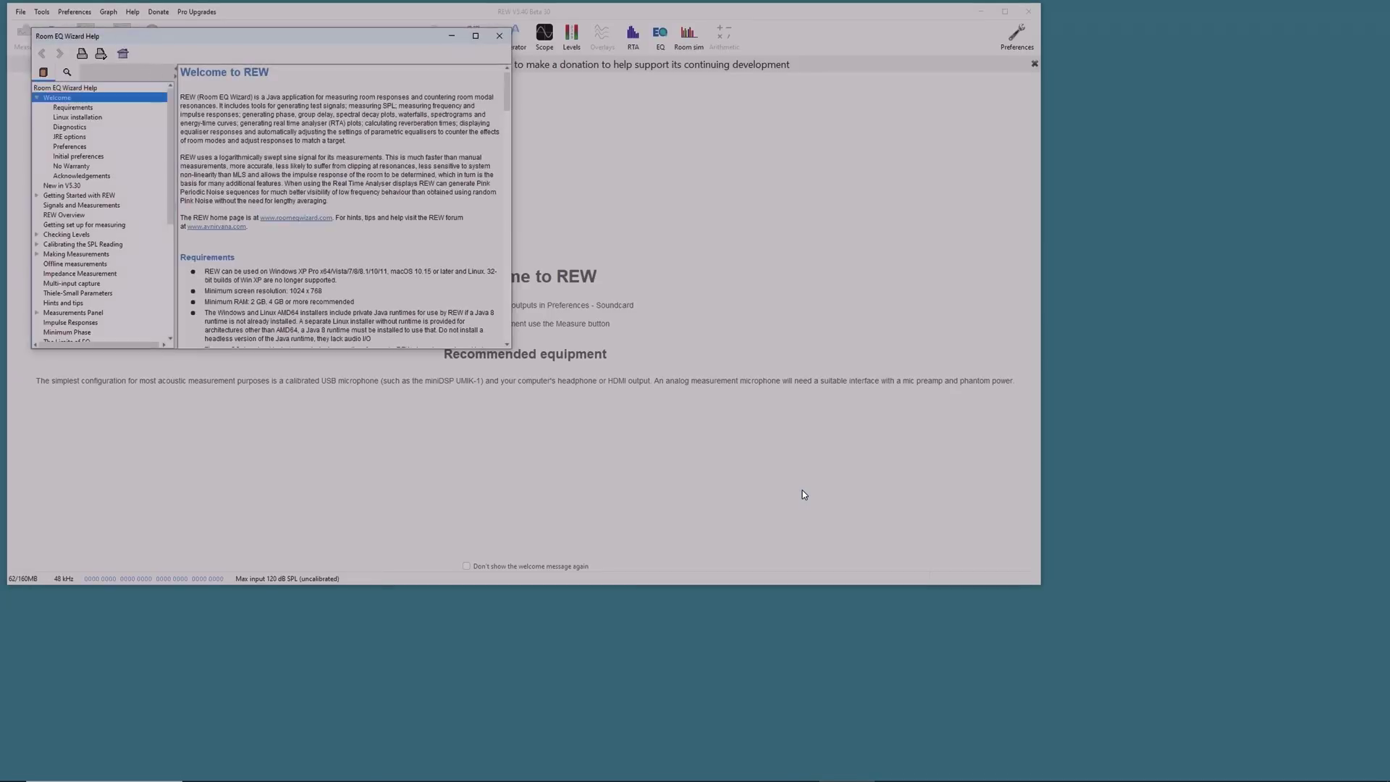
{"action": "left_click_drag", "start_coordinate": [576, 17], "coordinate": [778, 145]}
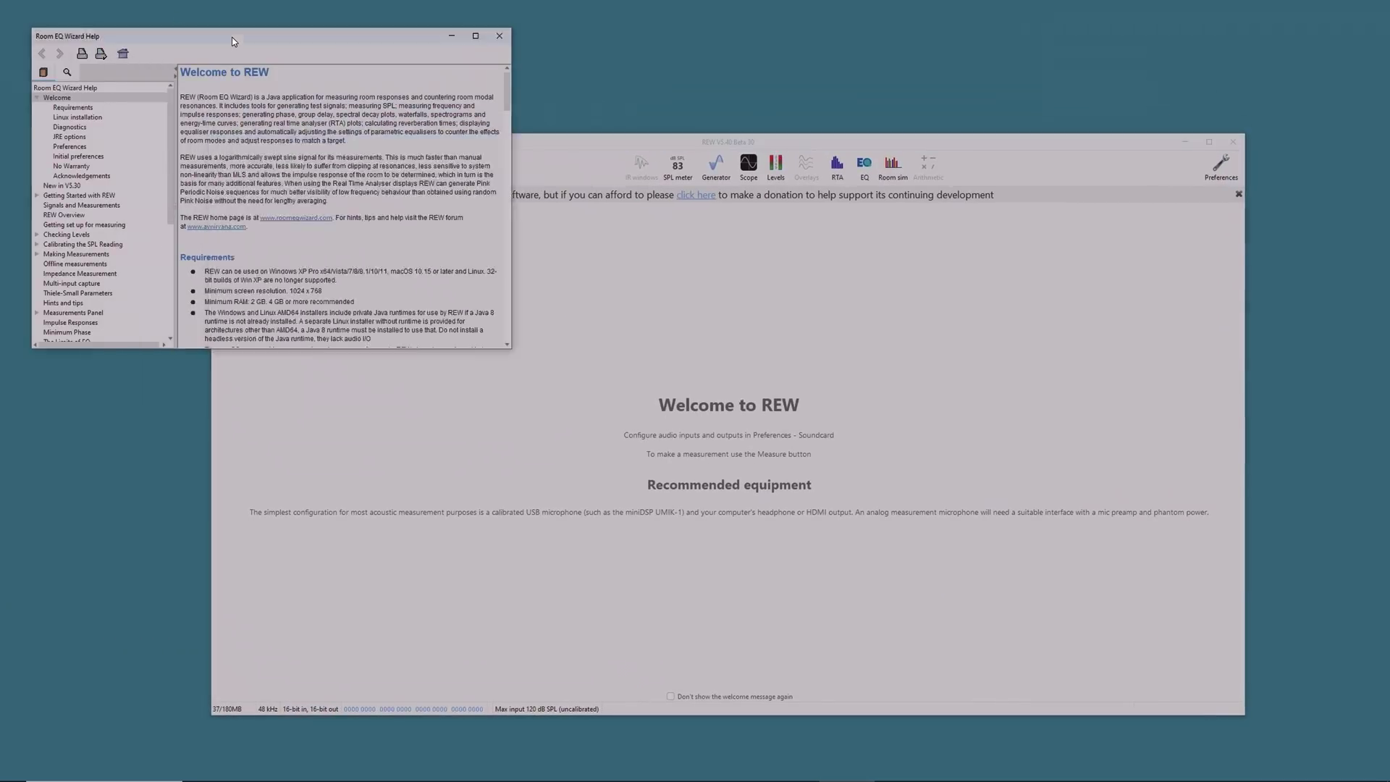
Close the REW help window, stop the welcome message from showing again, and dismiss the donation banner.
{"action": "left_click_drag", "start_coordinate": [232, 37], "coordinate": [672, 289]}
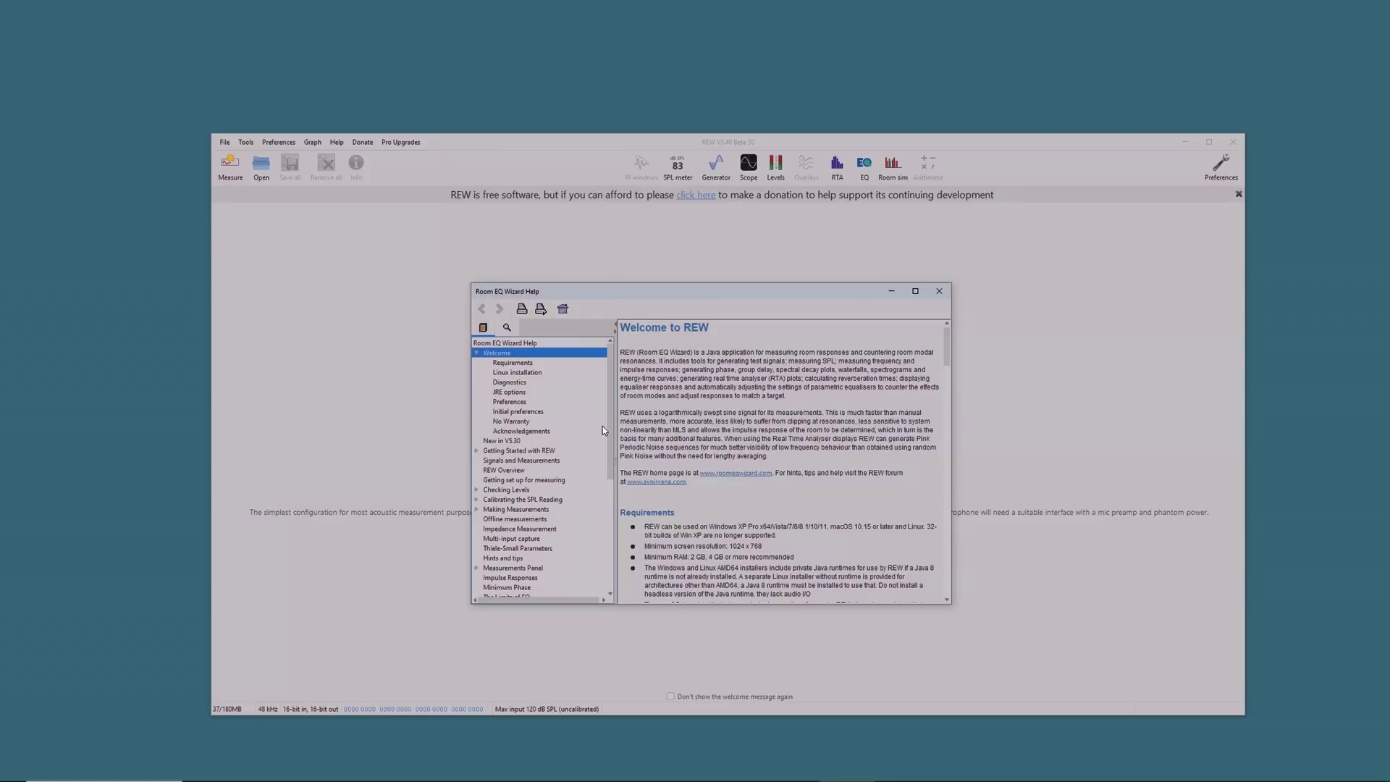
{"action": "left_click", "coordinate": [939, 292]}
{"action": "left_click", "coordinate": [671, 697]}
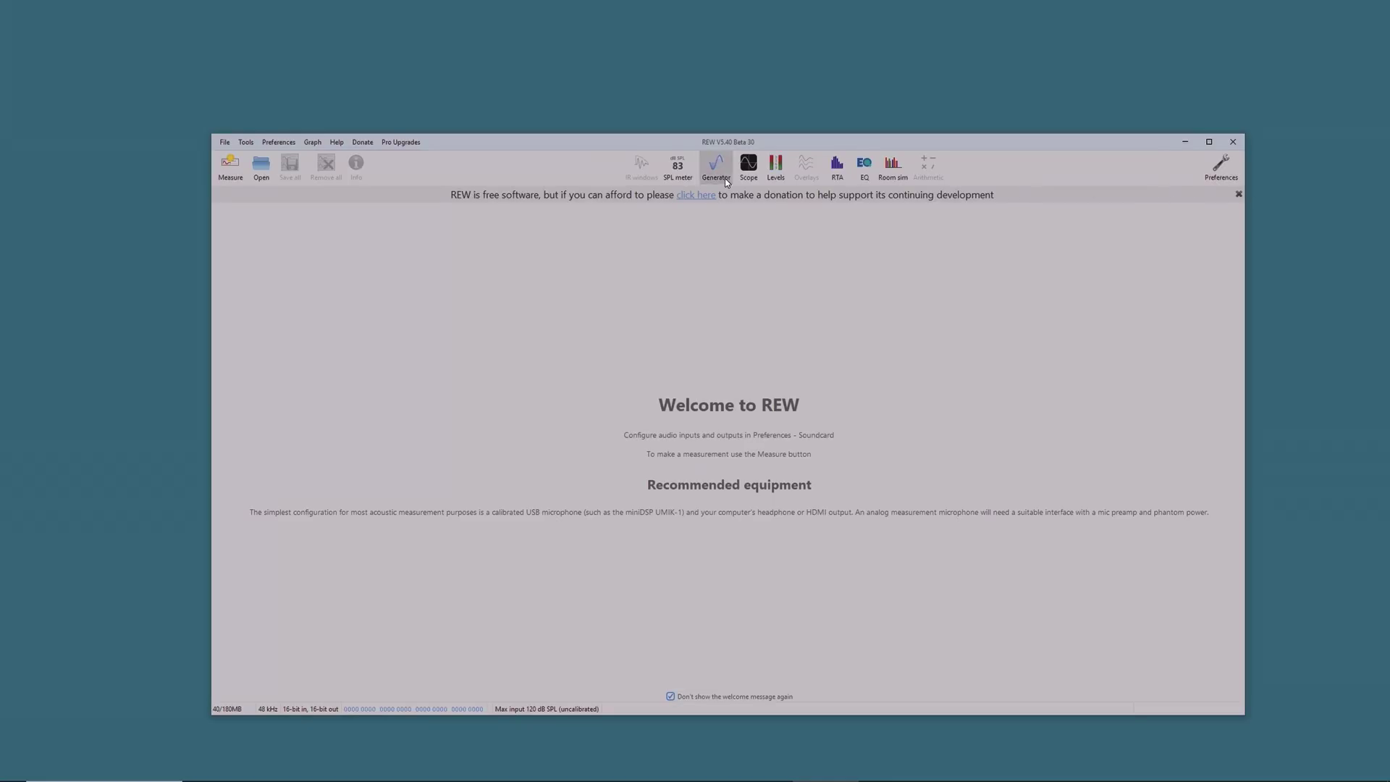
{"action": "left_click", "coordinate": [1238, 194]}
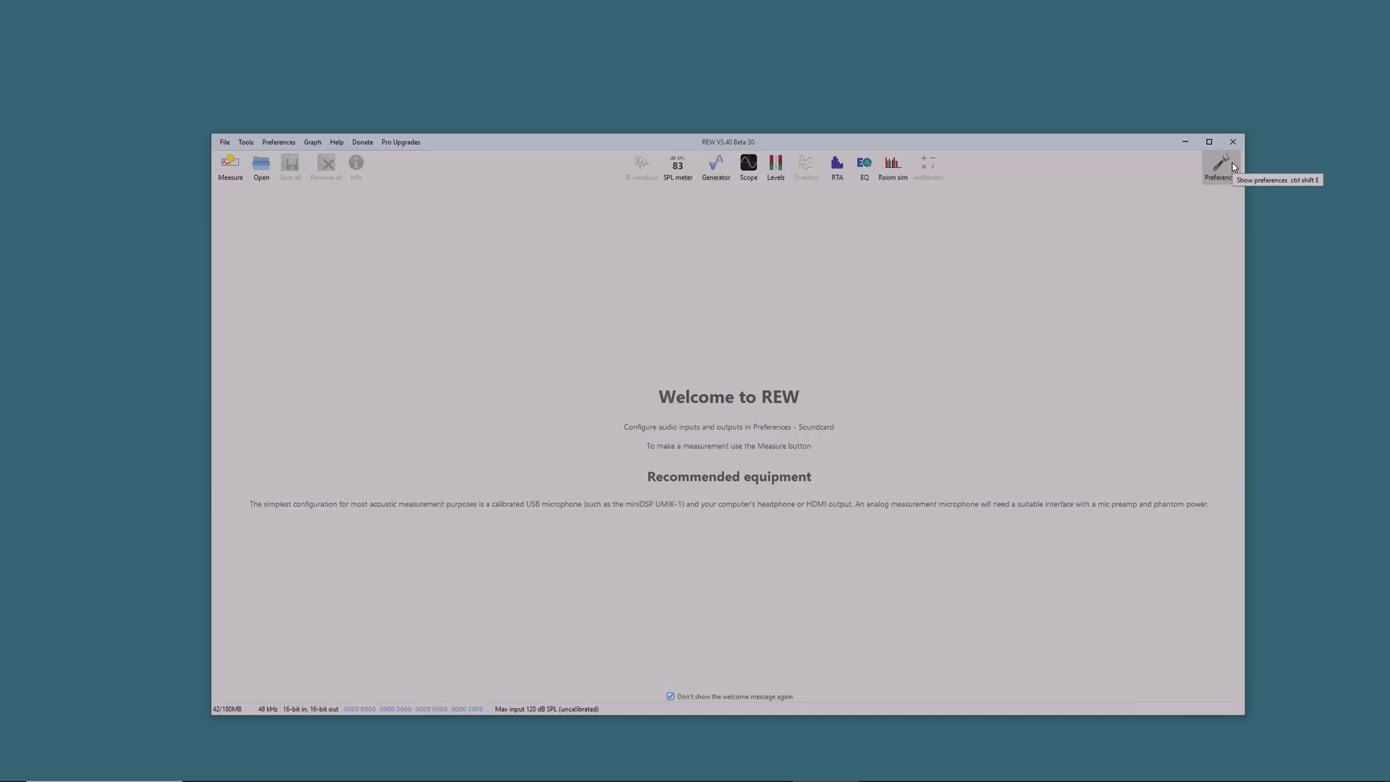
Set the maximum measurements to 300 in REW's View preferences and acknowledge the restart notice.
{"action": "left_click", "coordinate": [1232, 163]}
{"action": "left_click_drag", "start_coordinate": [362, 24], "coordinate": [841, 185]}
{"action": "left_click", "coordinate": [736, 213]}
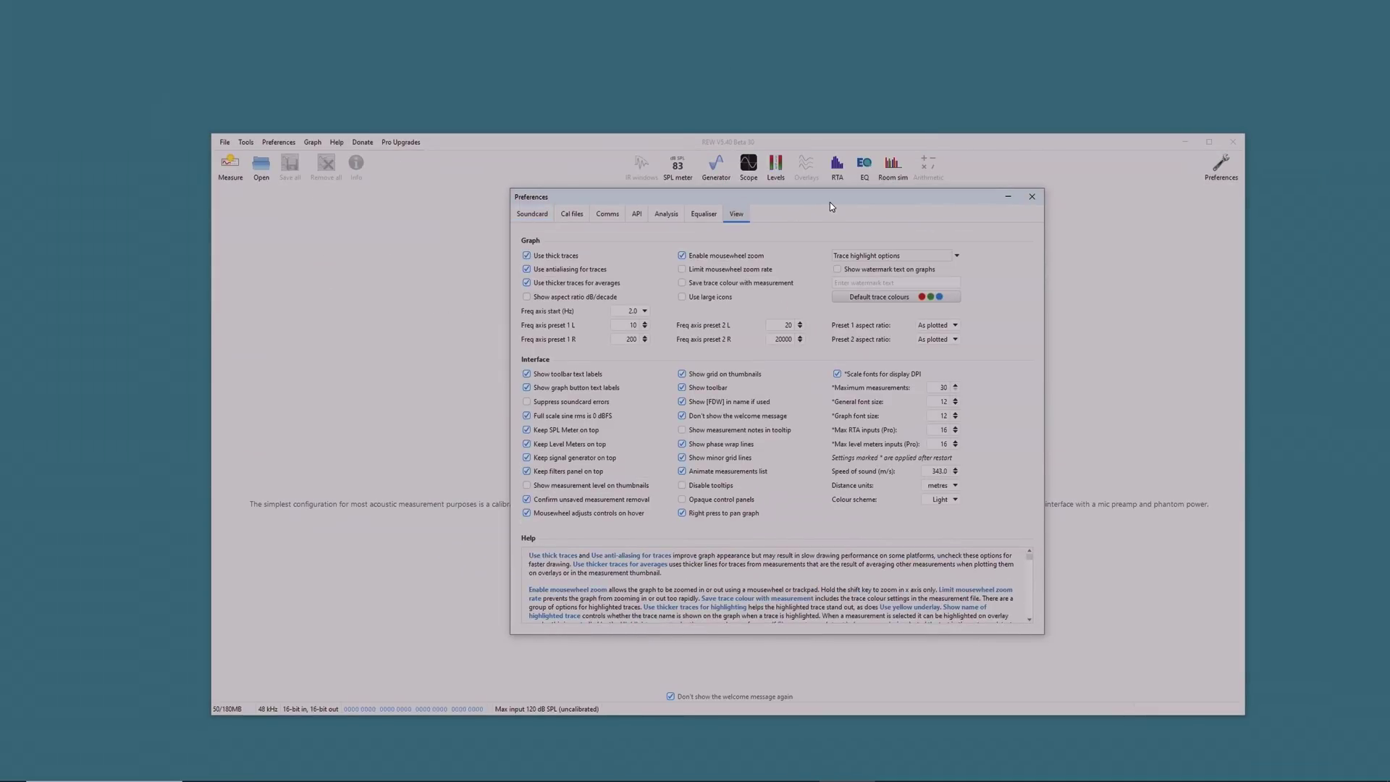
{"action": "left_click", "coordinate": [943, 388]}
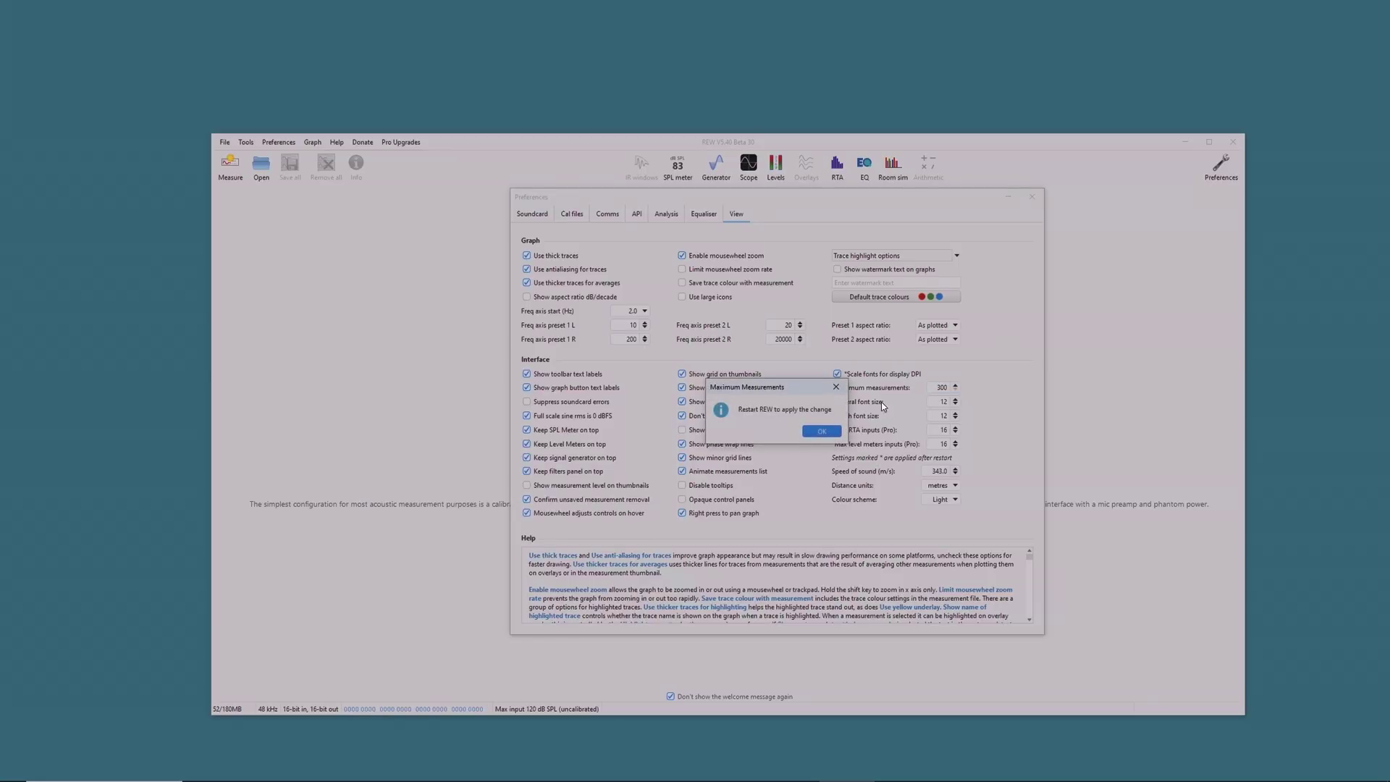
{"action": "left_click", "coordinate": [818, 432]}
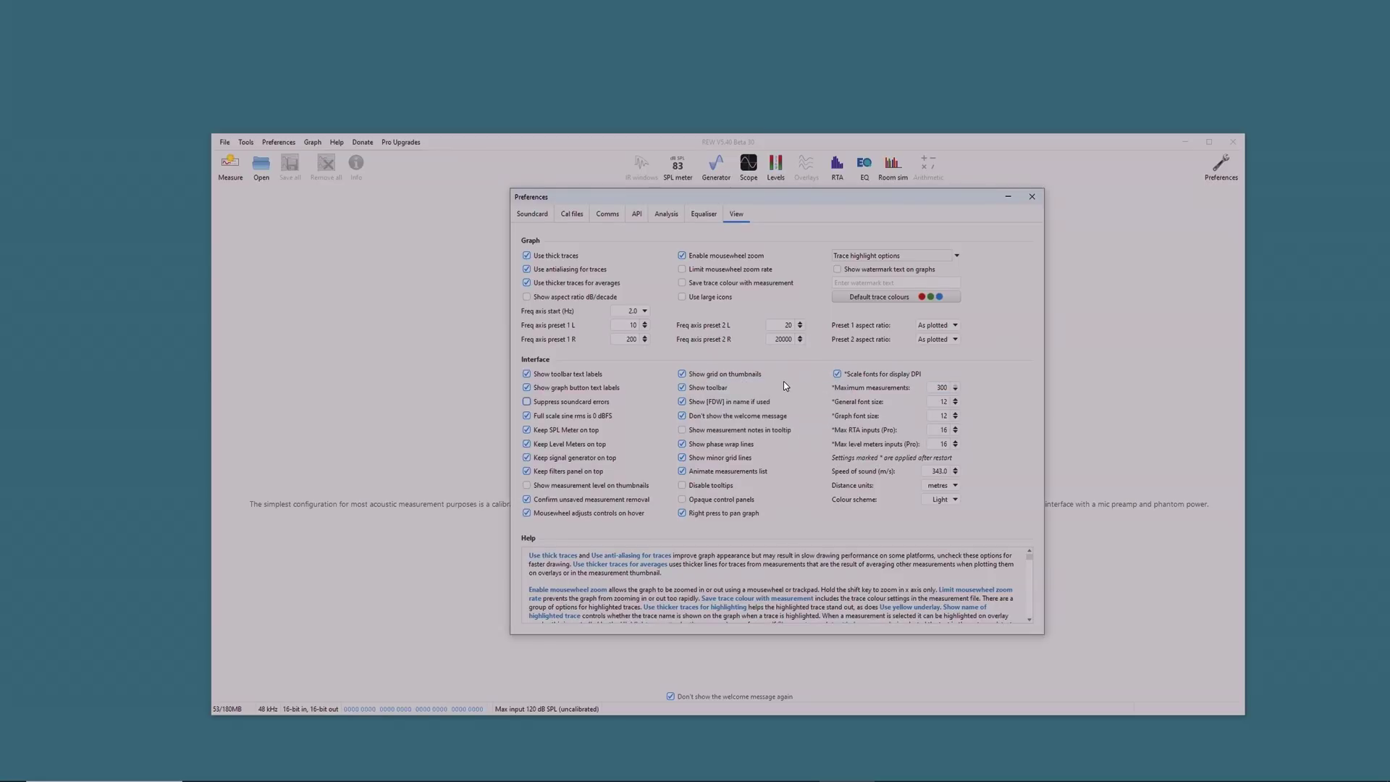
Turn off dropping filters with small gain in the Equaliser preferences and start the API server on port 4735.
{"action": "left_click", "coordinate": [699, 216]}
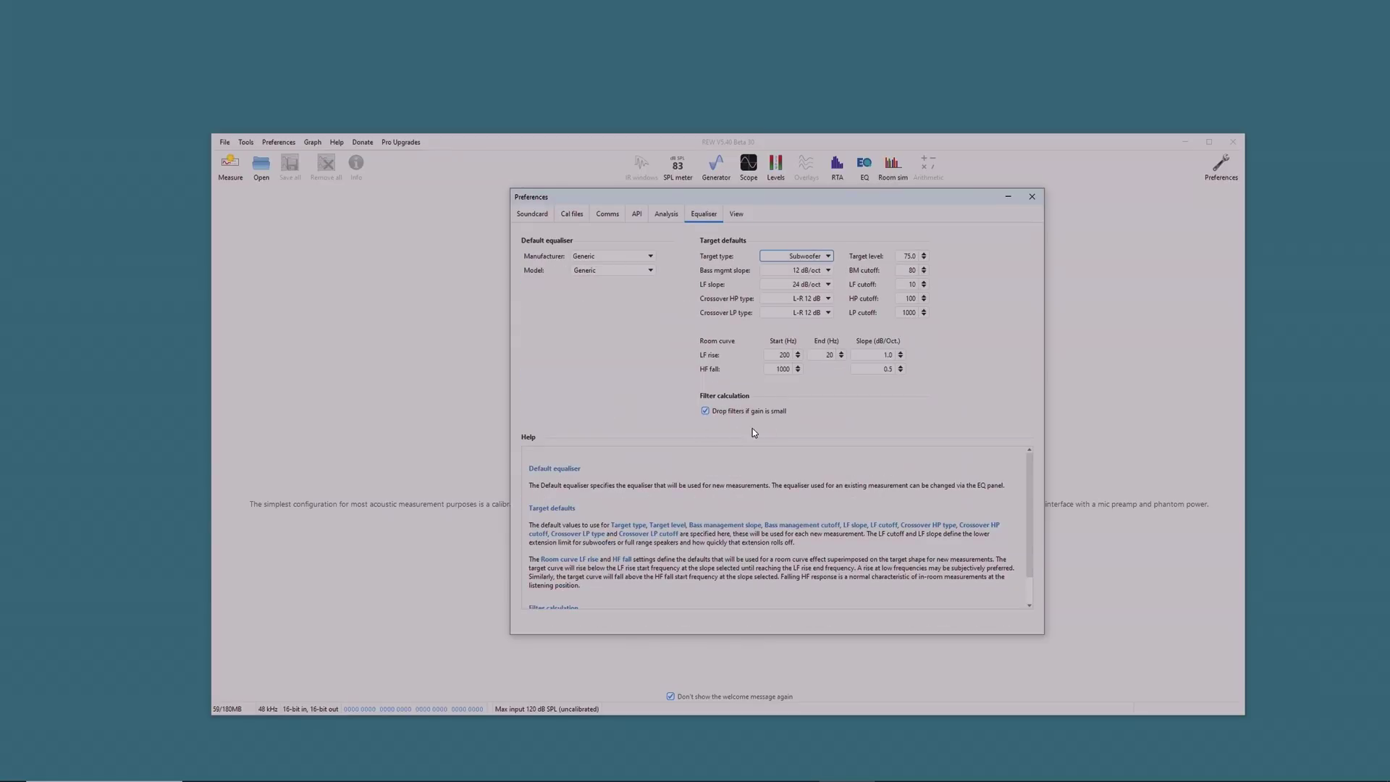
{"action": "left_click", "coordinate": [705, 410]}
{"action": "left_click", "coordinate": [637, 215]}
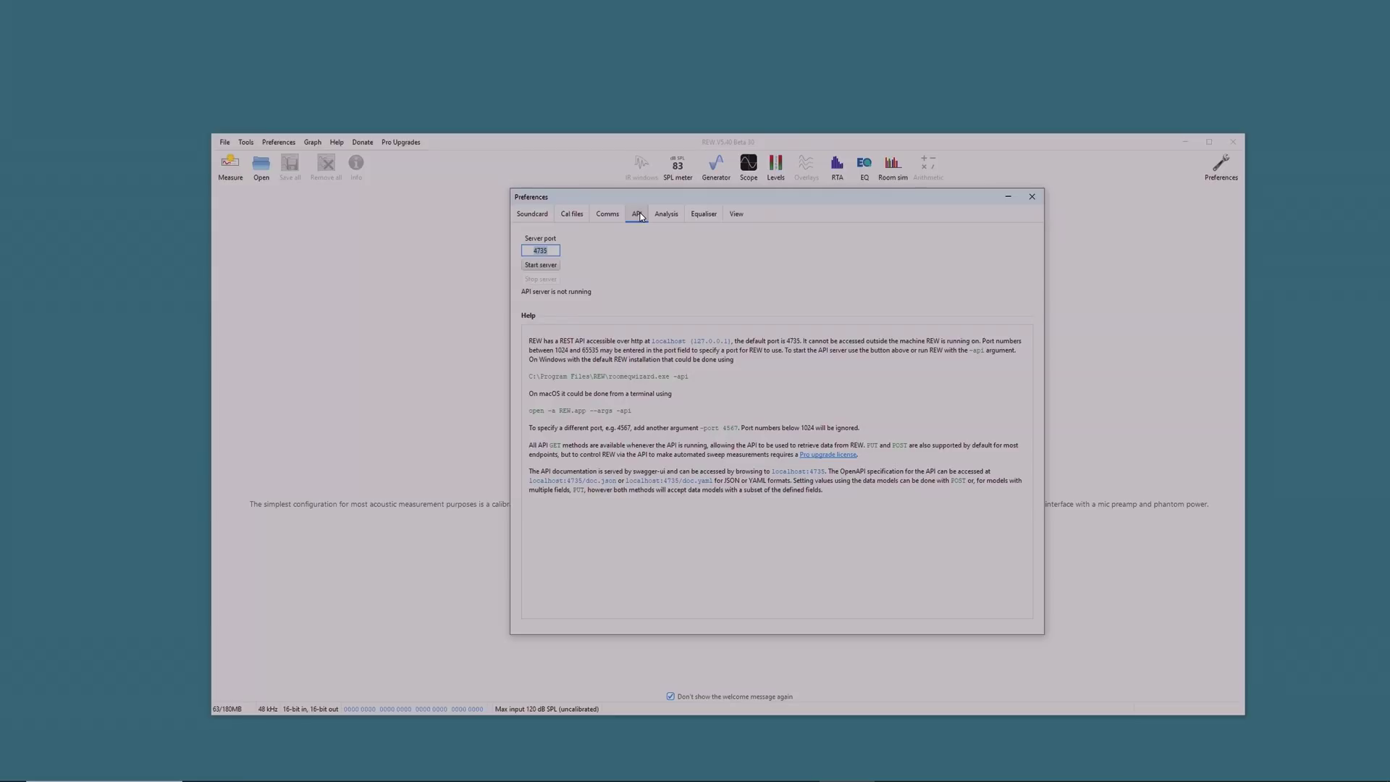
{"action": "left_click", "coordinate": [536, 265]}
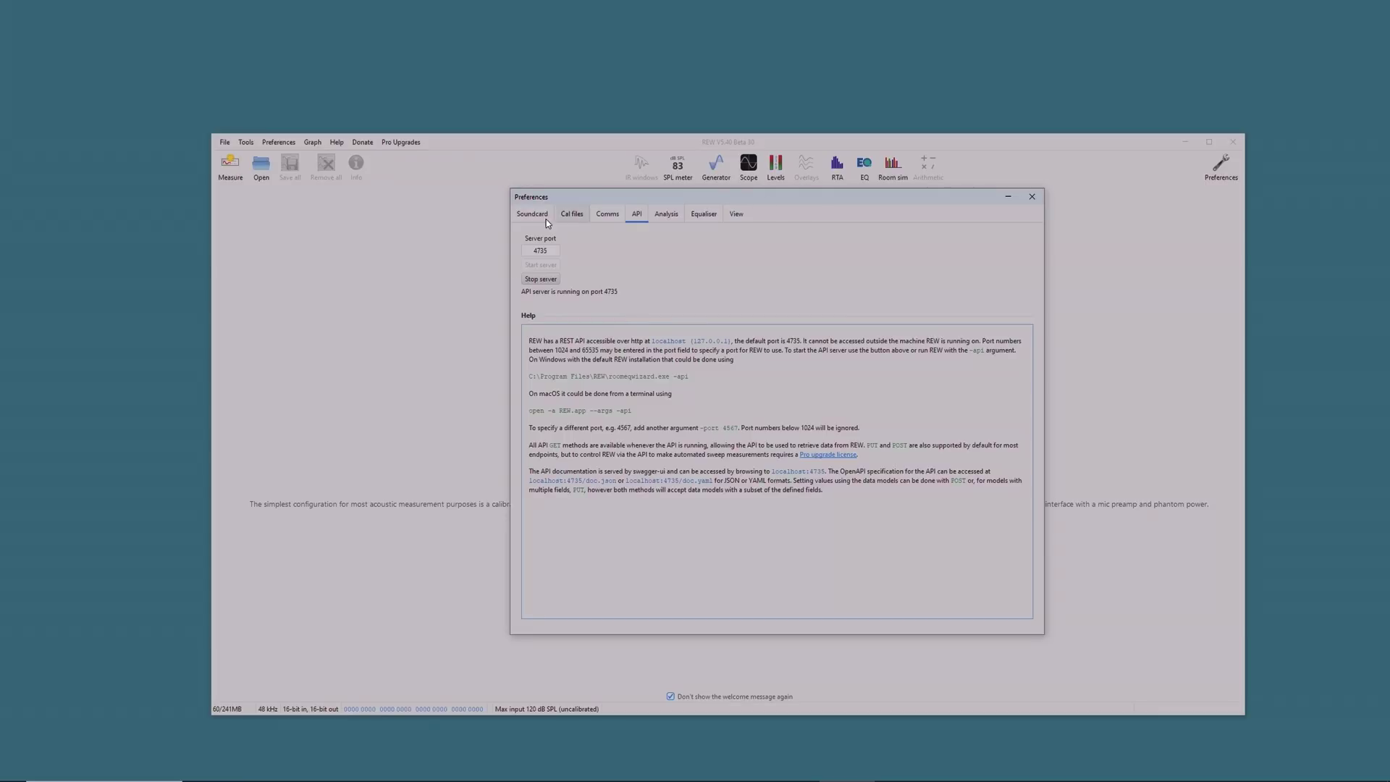
{"action": "left_click", "coordinate": [1032, 198]}
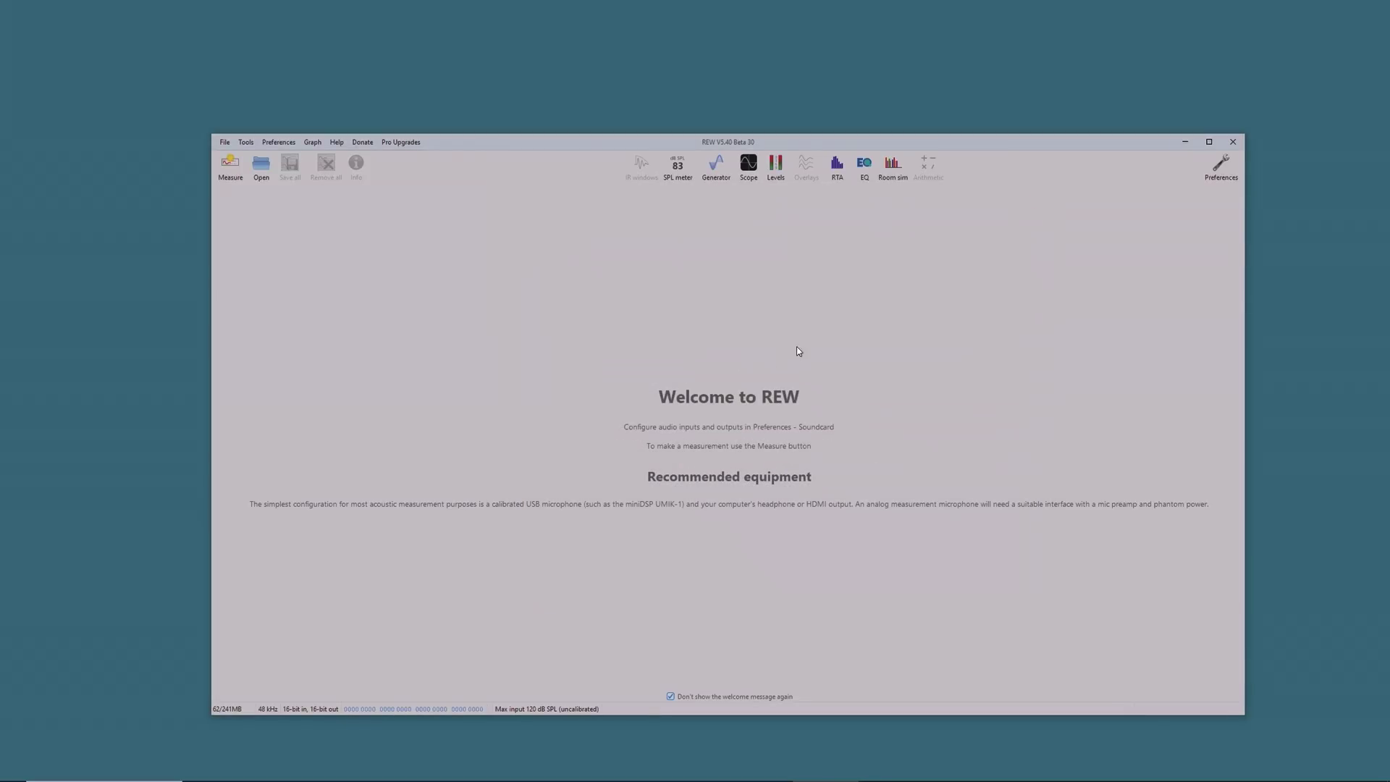
Restart REW and check the API server status in its preferences.
{"action": "left_click", "coordinate": [1237, 143]}
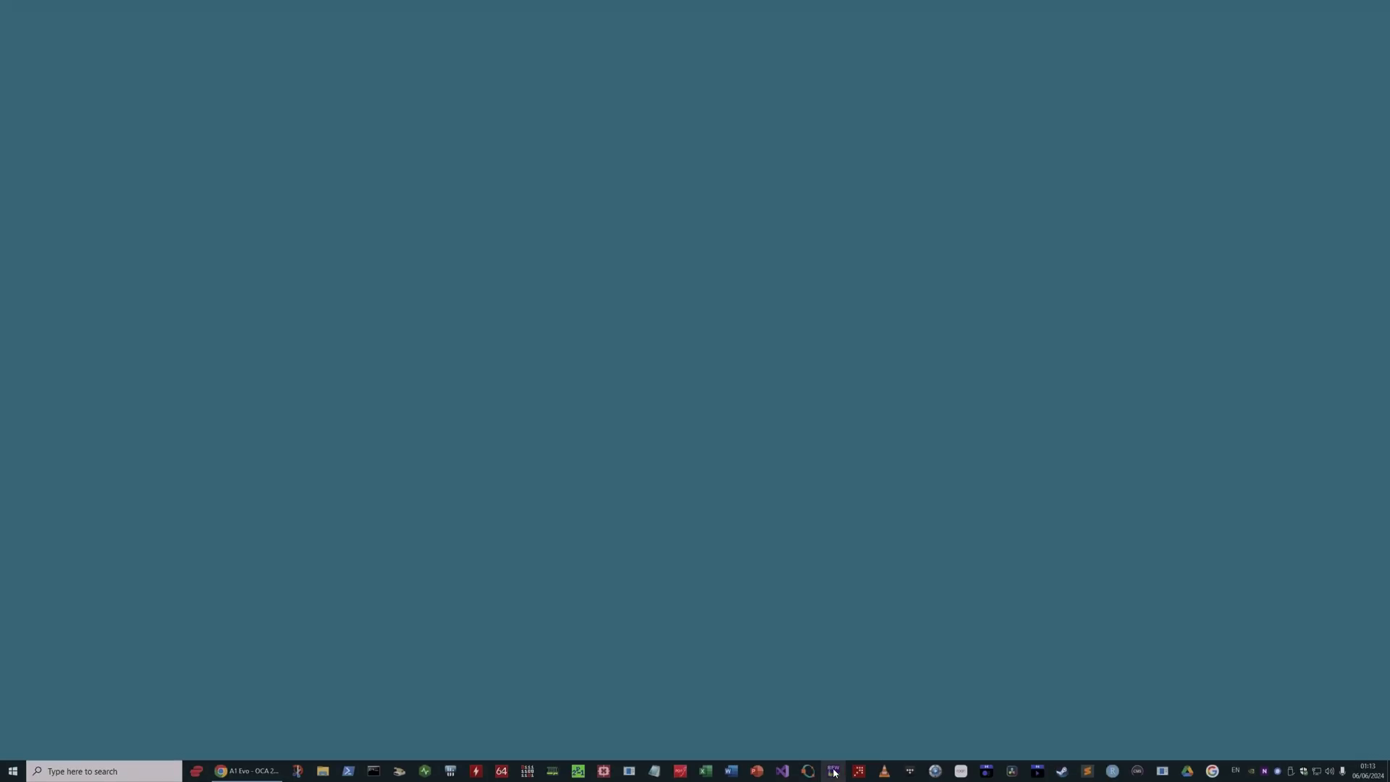
{"action": "left_click", "coordinate": [834, 771]}
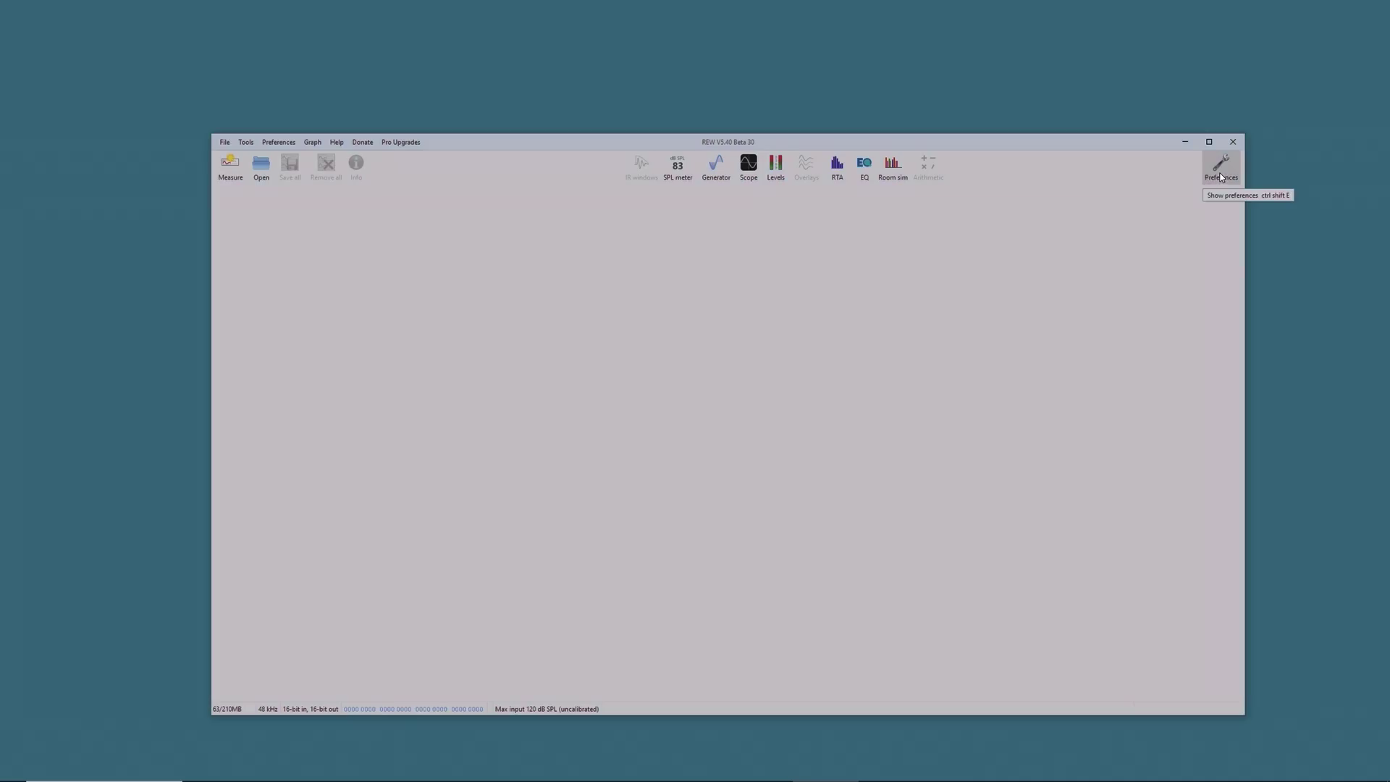
{"action": "left_click", "coordinate": [1222, 165]}
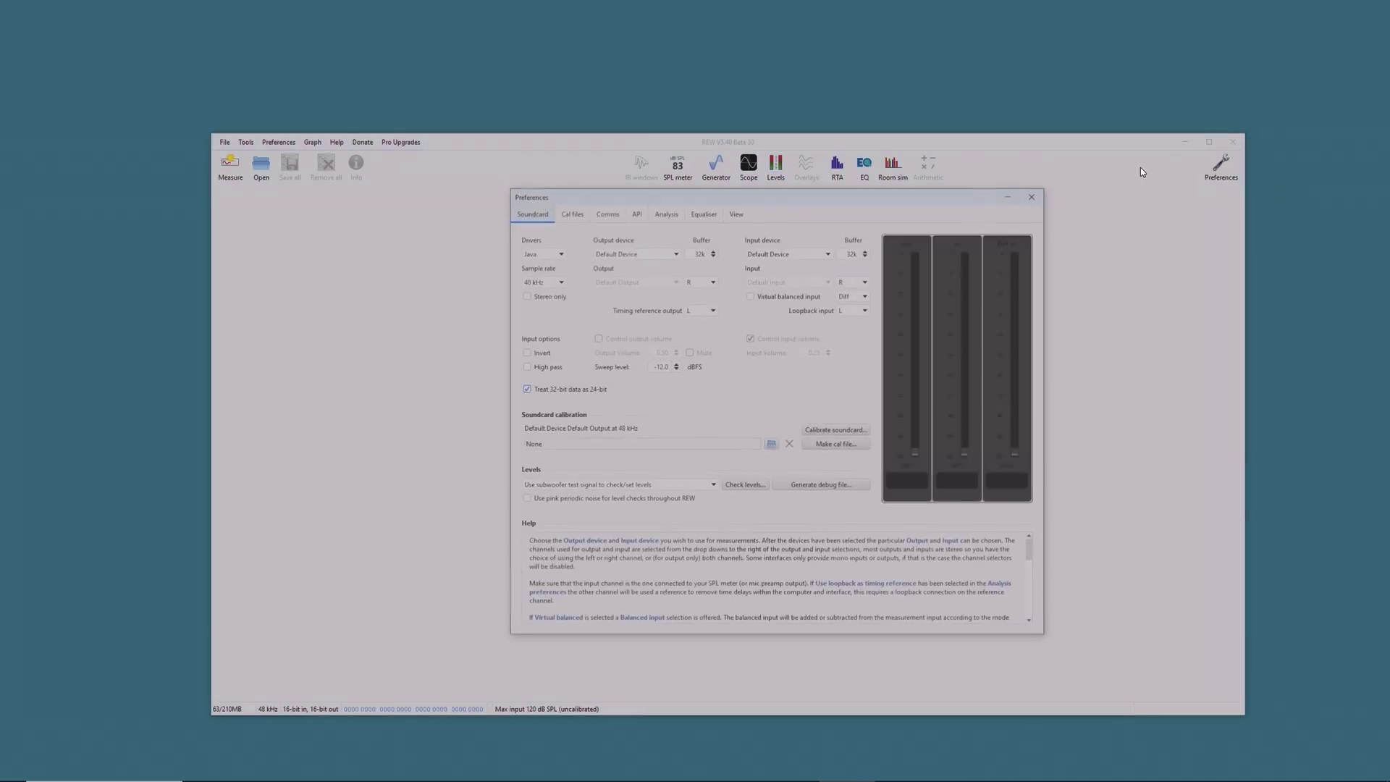
{"action": "left_click", "coordinate": [639, 214]}
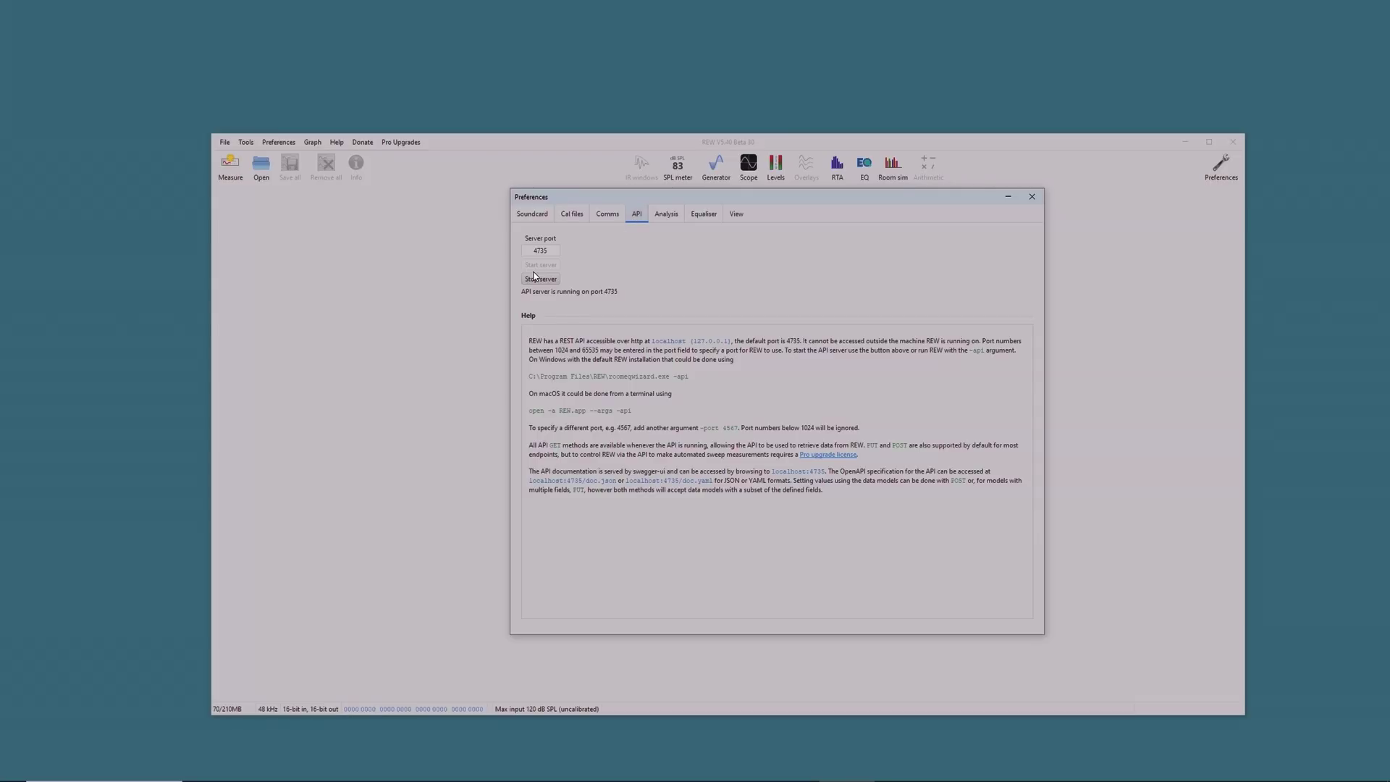
{"action": "left_click", "coordinate": [1031, 197]}
Open the properties of the REW taskbar shortcut and move the dialog into full view.
{"action": "mouse_move", "coordinate": [622, 775]}
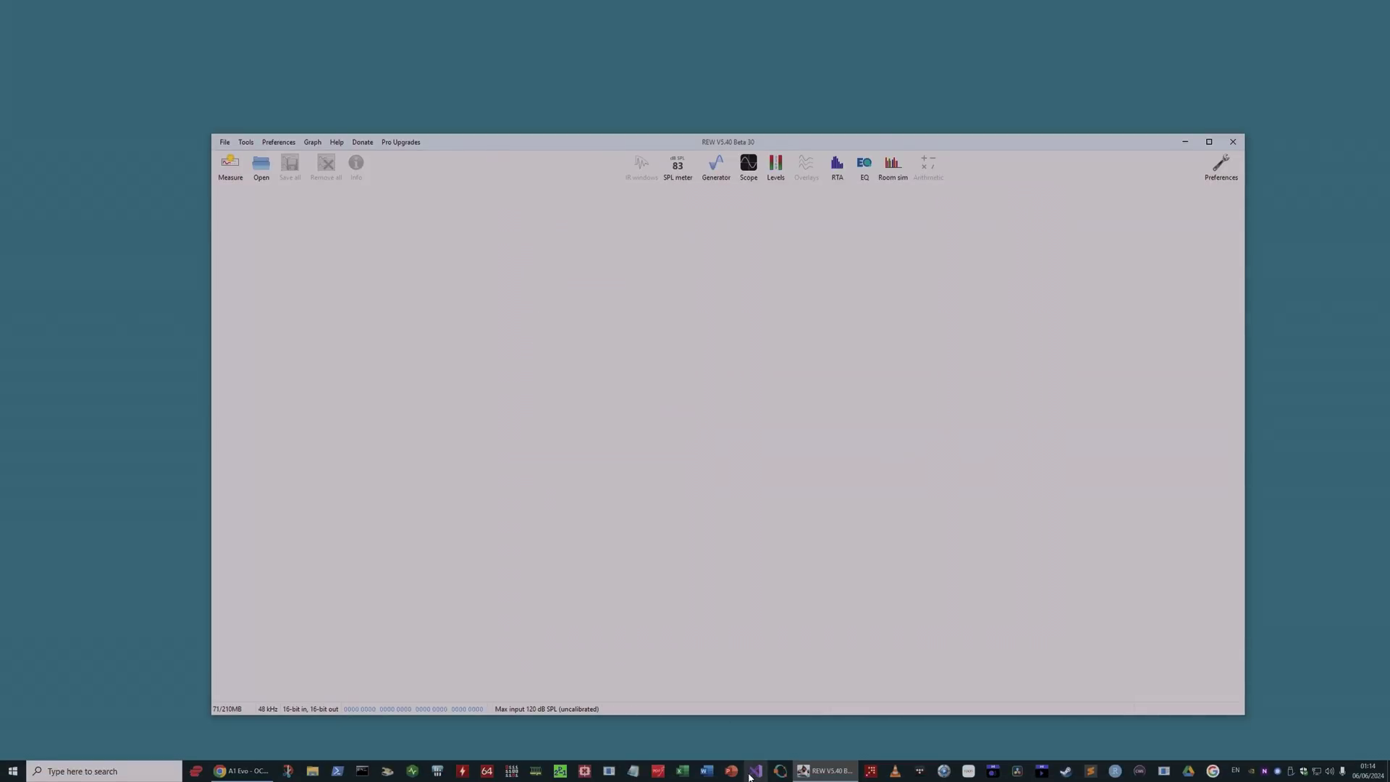
{"action": "right_click", "coordinate": [787, 773]}
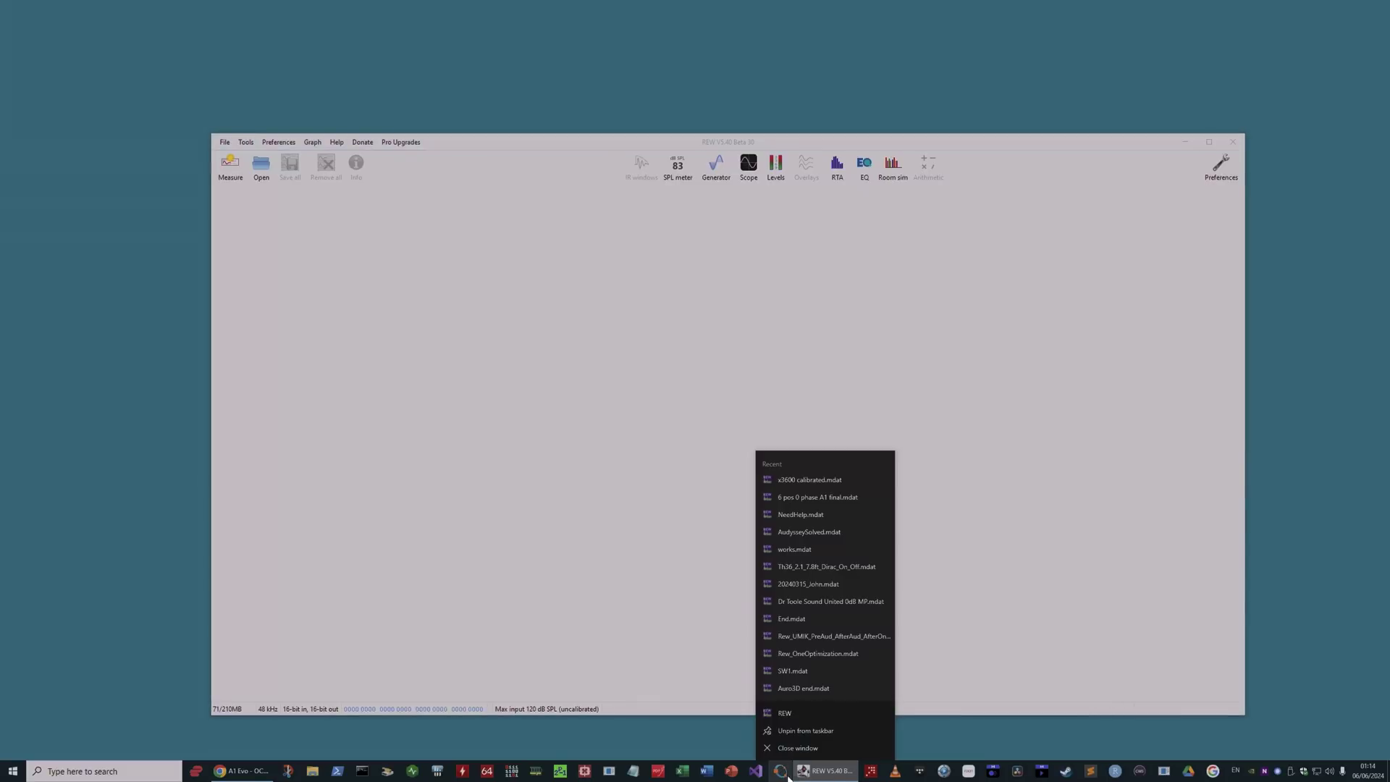
{"action": "left_click", "coordinate": [813, 779]}
{"action": "right_click", "coordinate": [816, 778]}
{"action": "right_click", "coordinate": [793, 713]}
{"action": "left_click", "coordinate": [834, 708]}
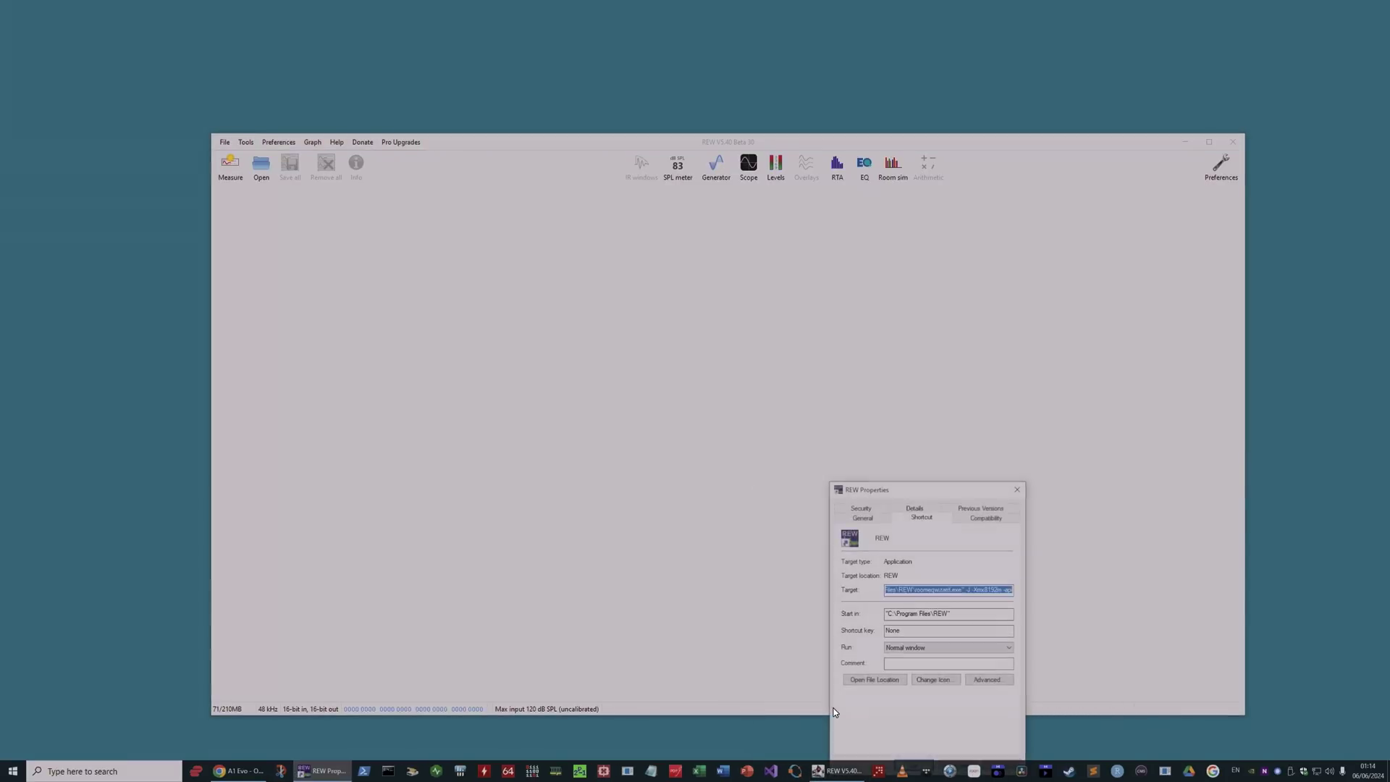
{"action": "left_click_drag", "start_coordinate": [941, 488], "coordinate": [726, 429]}
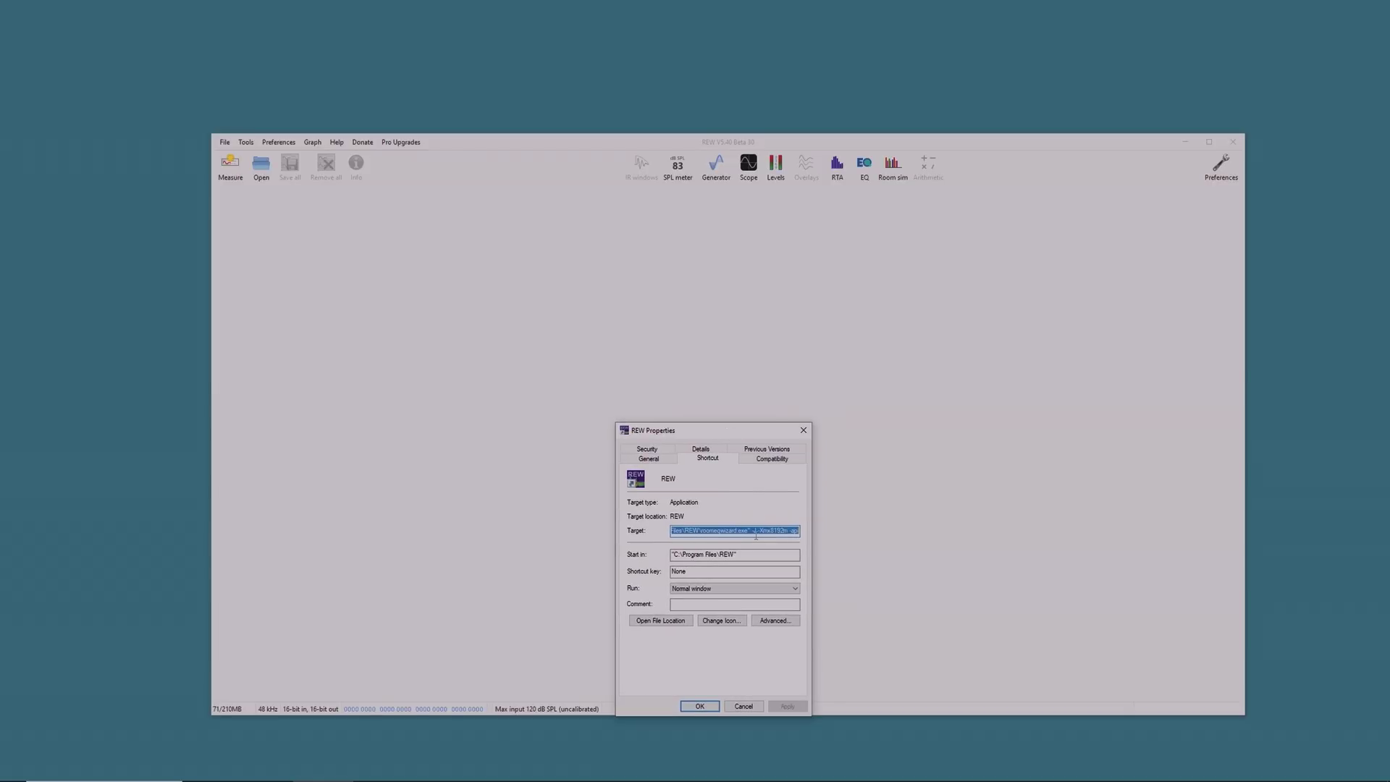
Examine the program path, memory and API arguments in the REW shortcut's target, leaving the properties without saving.
{"action": "left_click", "coordinate": [745, 530]}
{"action": "key", "text": "Home"}
{"action": "left_click_drag", "start_coordinate": [675, 531], "coordinate": [784, 529]}
{"action": "left_click", "coordinate": [788, 530]}
{"action": "key", "text": "Right"}
{"action": "key", "text": "Right"}
{"action": "key", "text": "Right"}
{"action": "key", "text": "Right"}
{"action": "left_click_drag", "start_coordinate": [772, 531], "coordinate": [782, 531]}
{"action": "left_click_drag", "start_coordinate": [788, 531], "coordinate": [753, 531]}
{"action": "mouse_move", "coordinate": [761, 779]}
{"action": "left_click", "coordinate": [749, 706]}
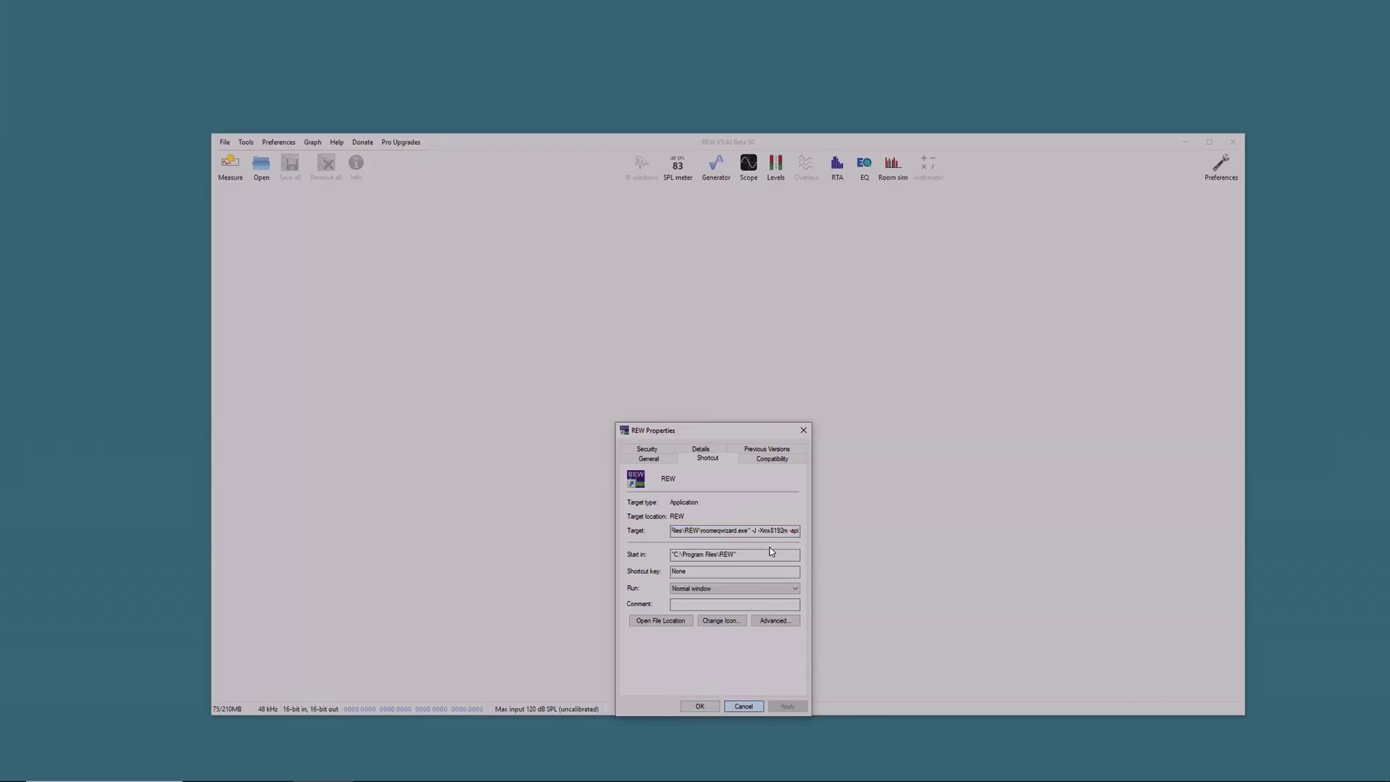
{"action": "left_click", "coordinate": [742, 705]}
Arrange the REW window on the right half of the desktop and the A1 Evo browser window on the left half.
{"action": "left_click_drag", "start_coordinate": [1133, 144], "coordinate": [1279, 15]}
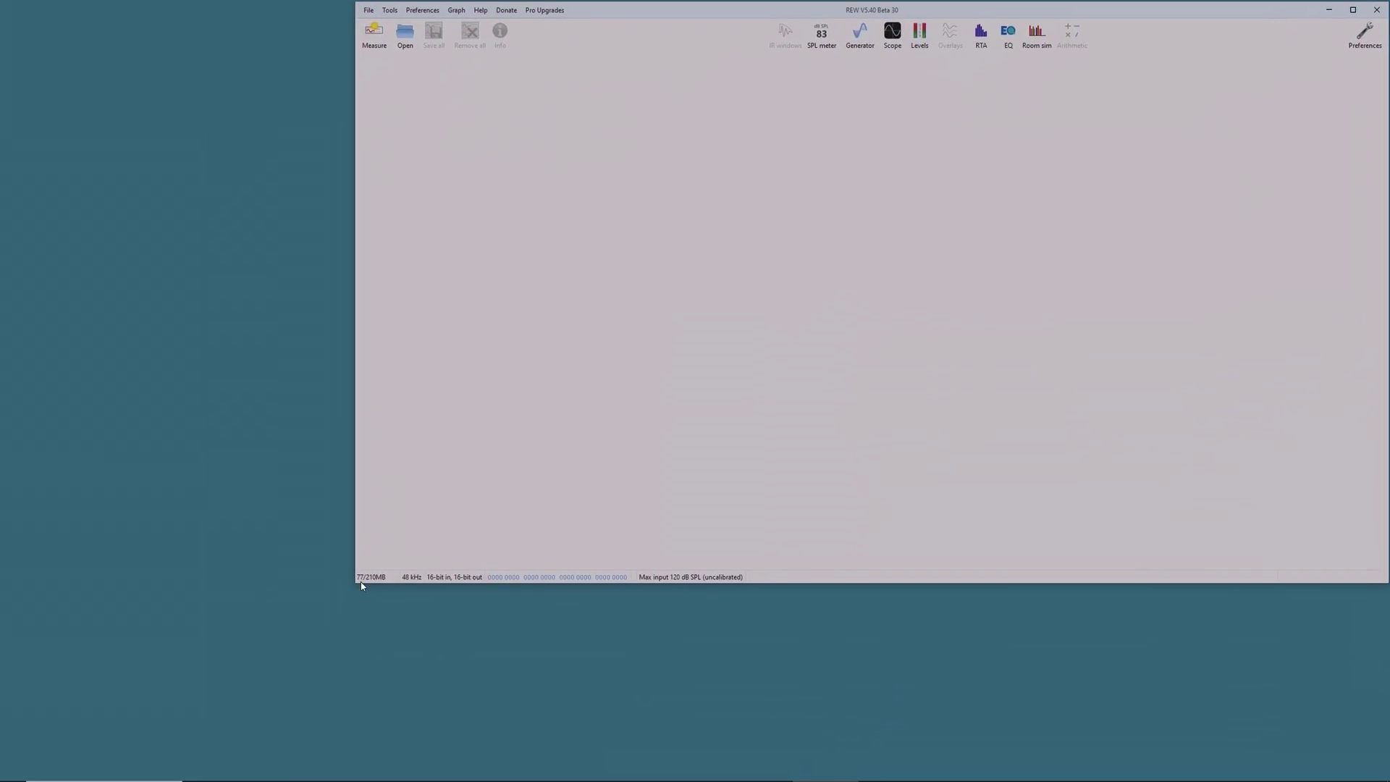
{"action": "left_click_drag", "start_coordinate": [355, 586], "coordinate": [619, 778]}
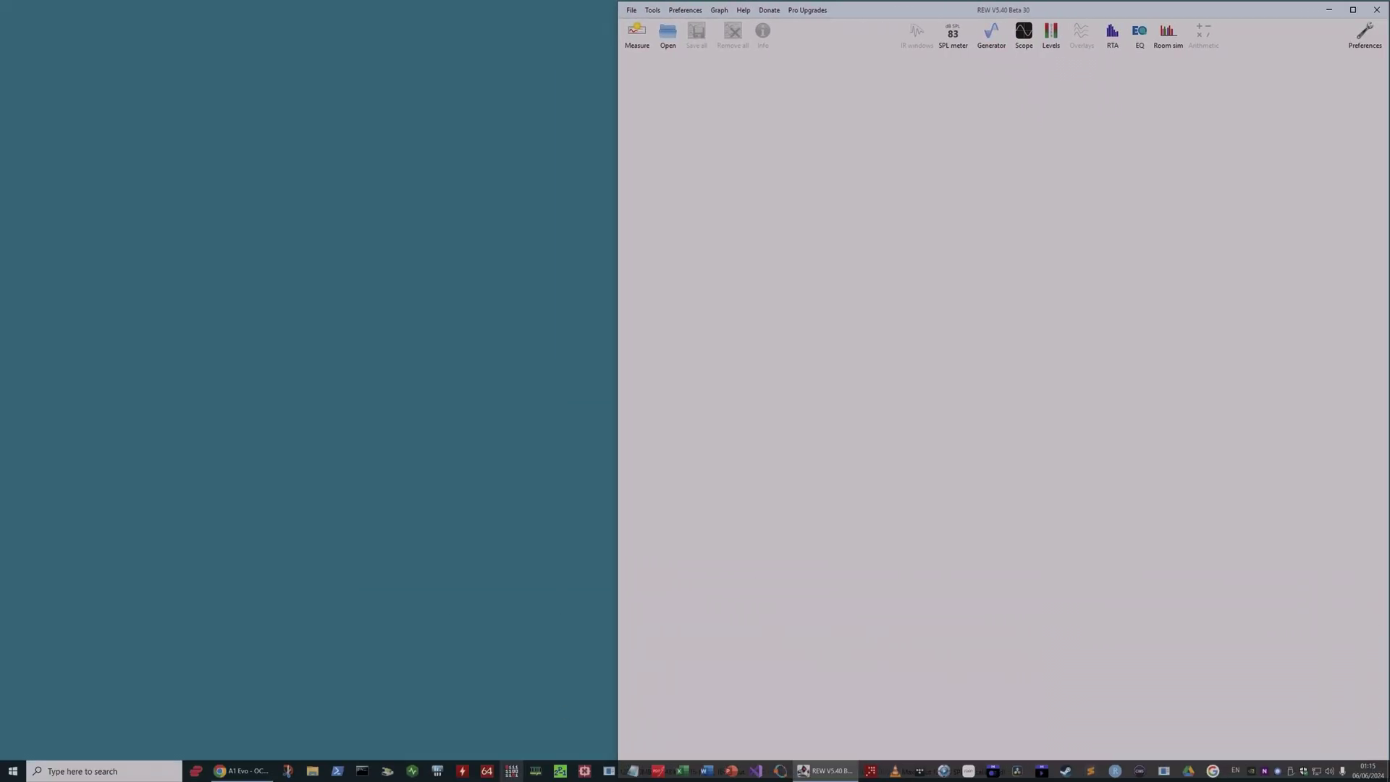
{"action": "left_click", "coordinate": [242, 774]}
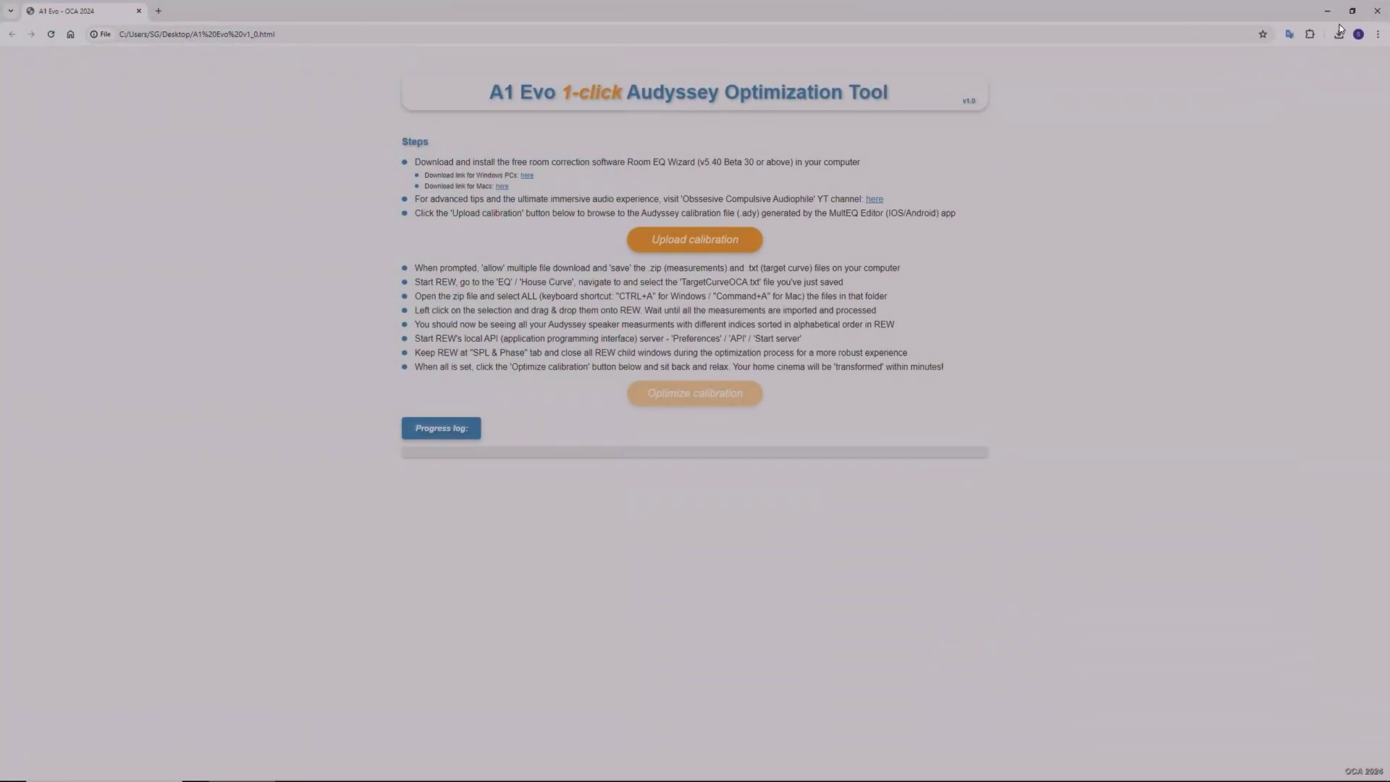
{"action": "left_click", "coordinate": [1352, 11]}
{"action": "left_click_drag", "start_coordinate": [685, 109], "coordinate": [229, 16]}
{"action": "key", "text": "super+Left"}
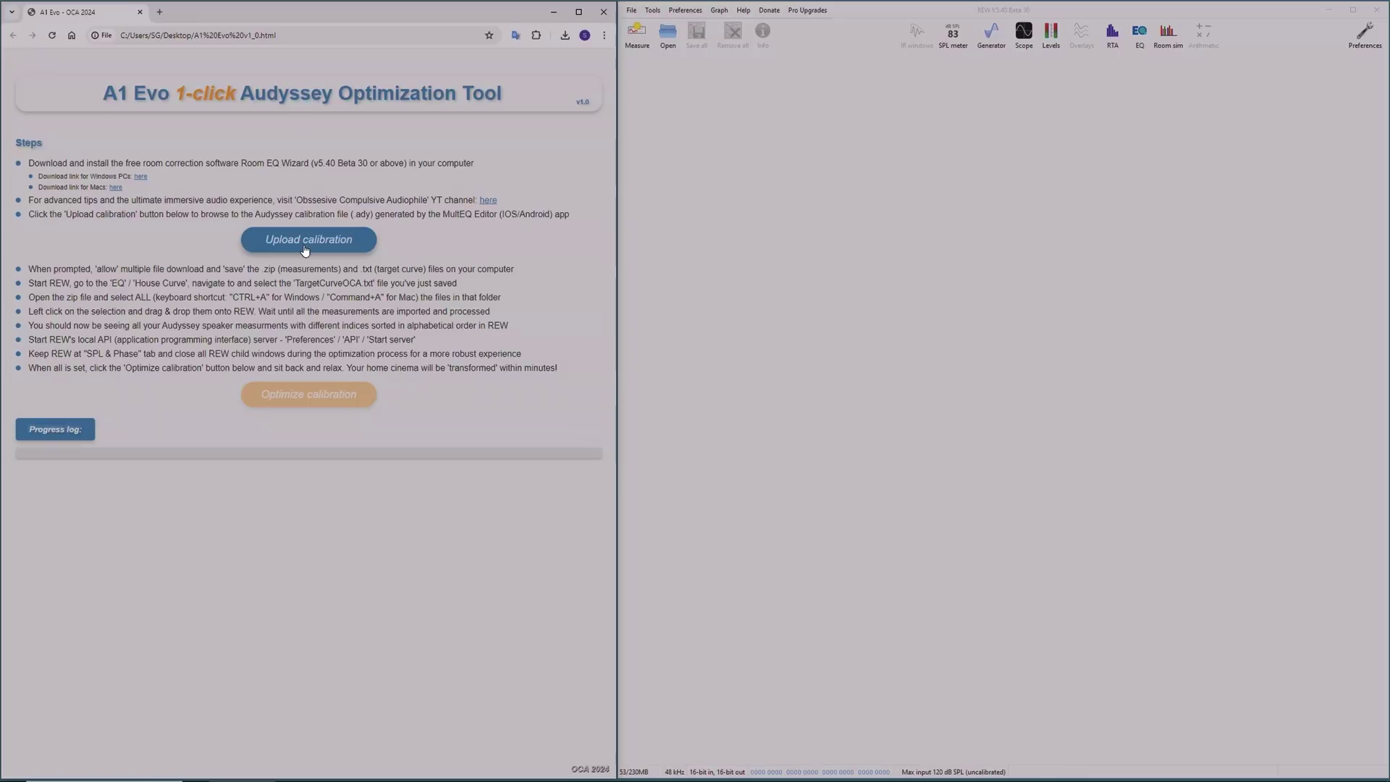
Upload the Original.ady calibration and save Original_extractedMeasurements.zip to the Desktop, replacing the existing file.
{"action": "left_click", "coordinate": [305, 248]}
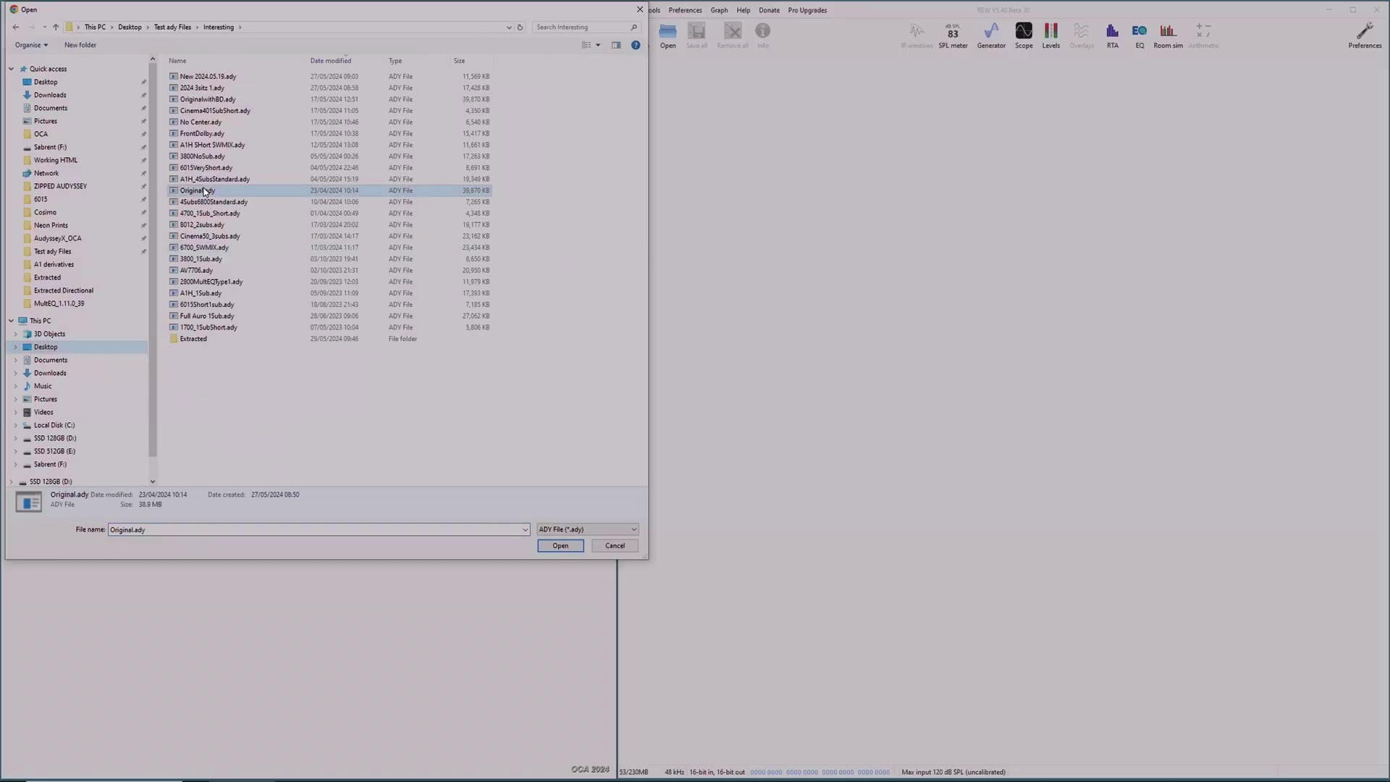
{"action": "left_click", "coordinate": [560, 546]}
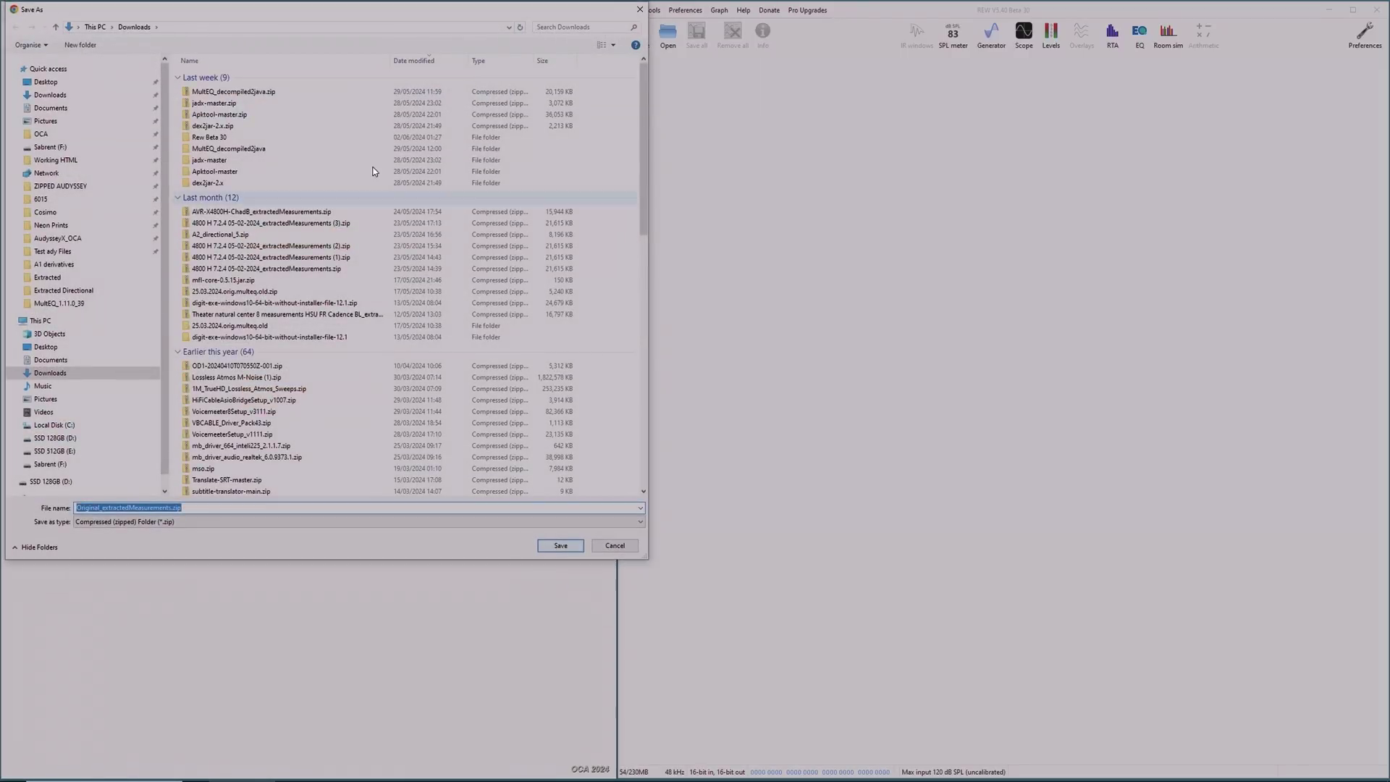
{"action": "left_click_drag", "start_coordinate": [324, 19], "coordinate": [958, 95]}
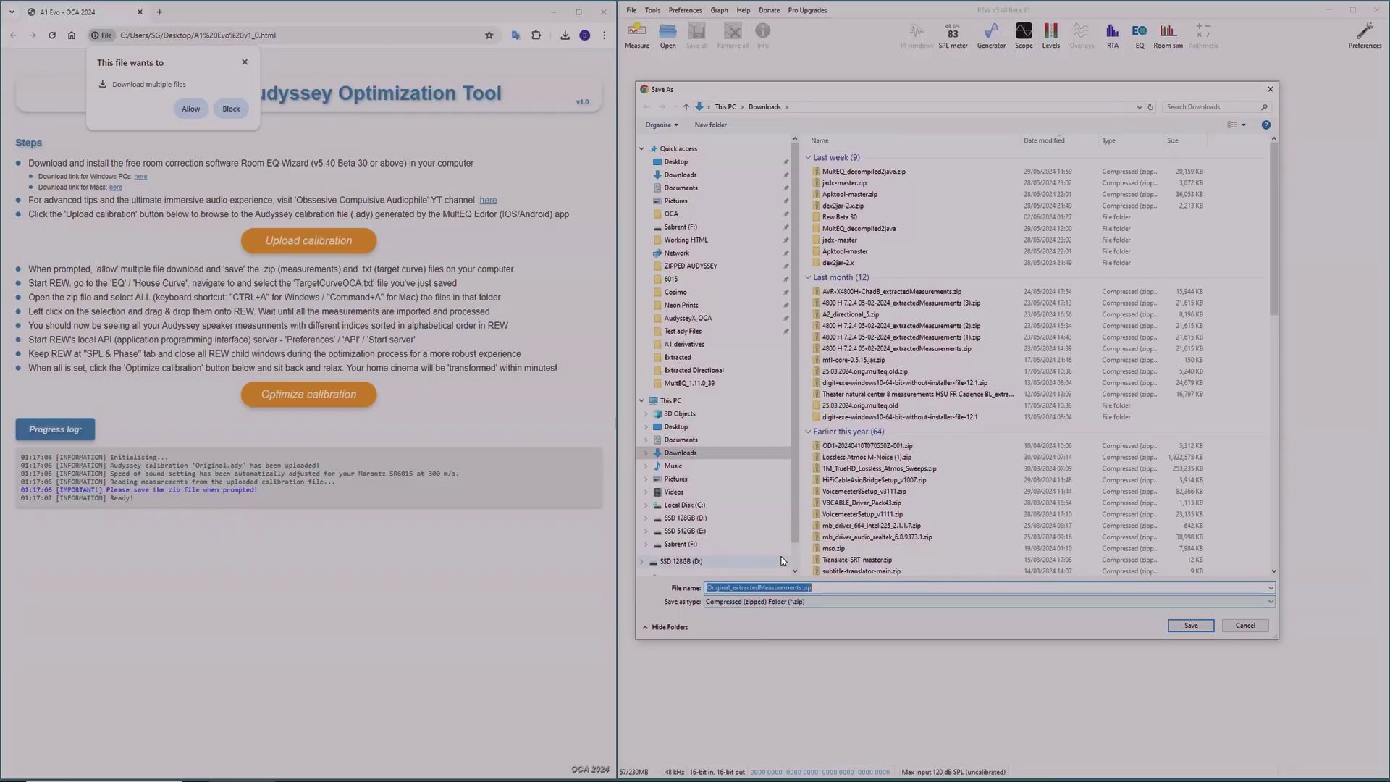
{"action": "left_click", "coordinate": [677, 427]}
{"action": "left_click", "coordinate": [1188, 626]}
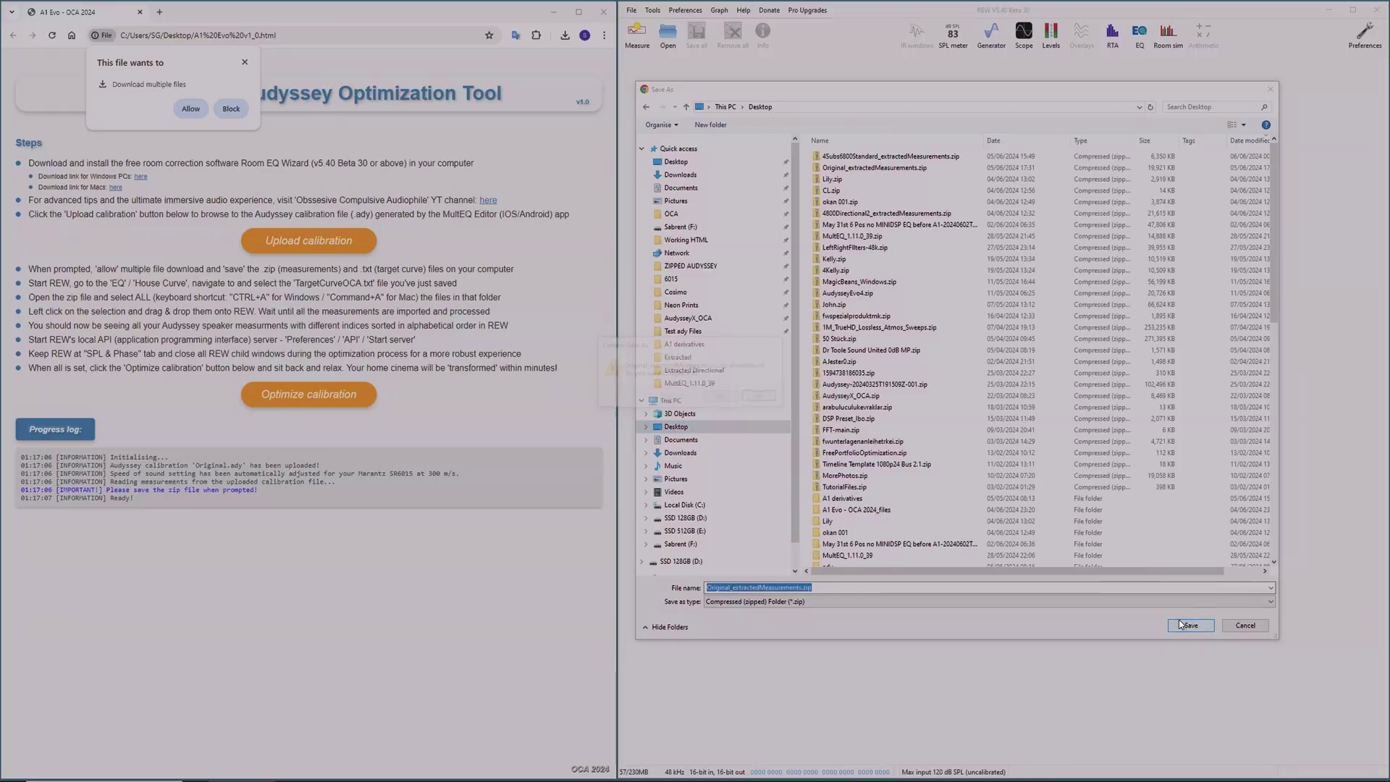
{"action": "left_click", "coordinate": [722, 397]}
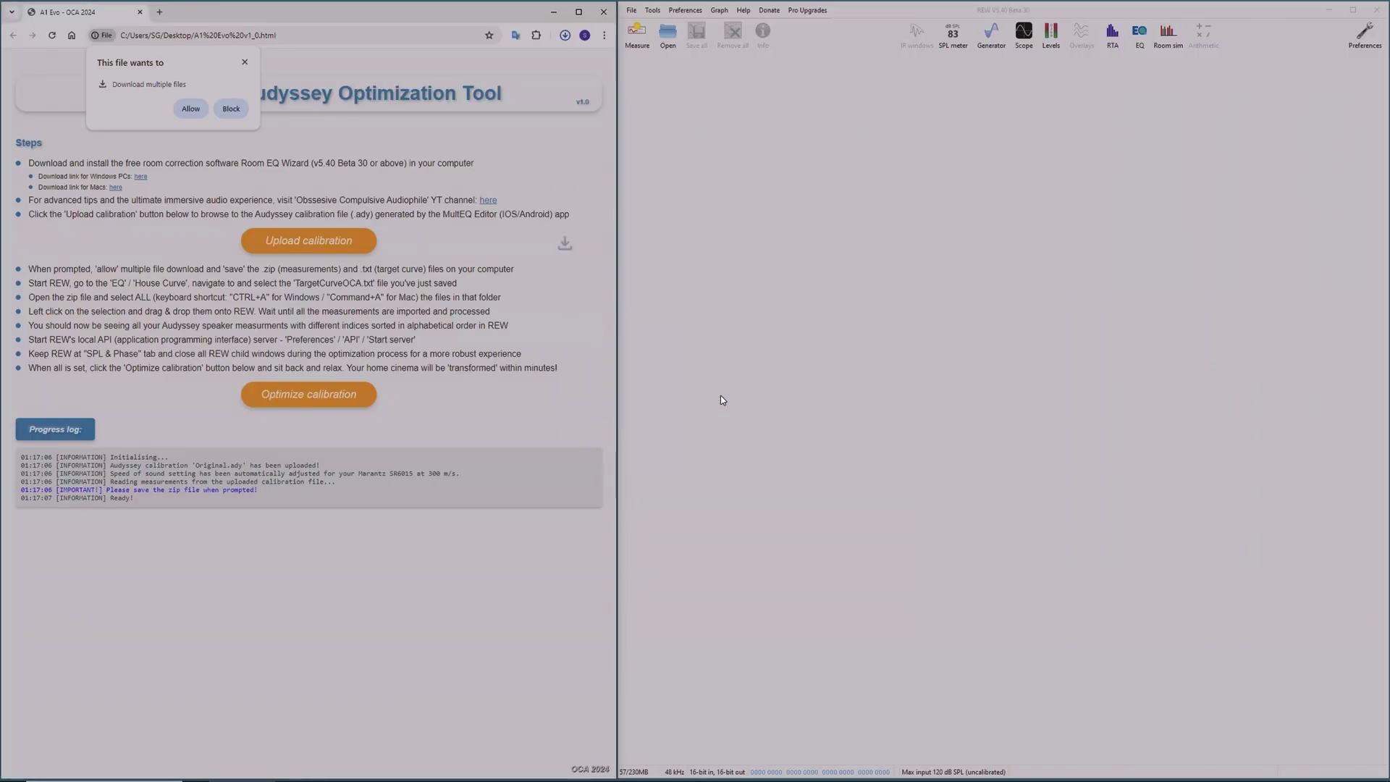
Allow multiple file downloads and save the target curve as TargetCurve_OCA.txt on the Desktop, replacing the existing file.
{"action": "left_click", "coordinate": [191, 108]}
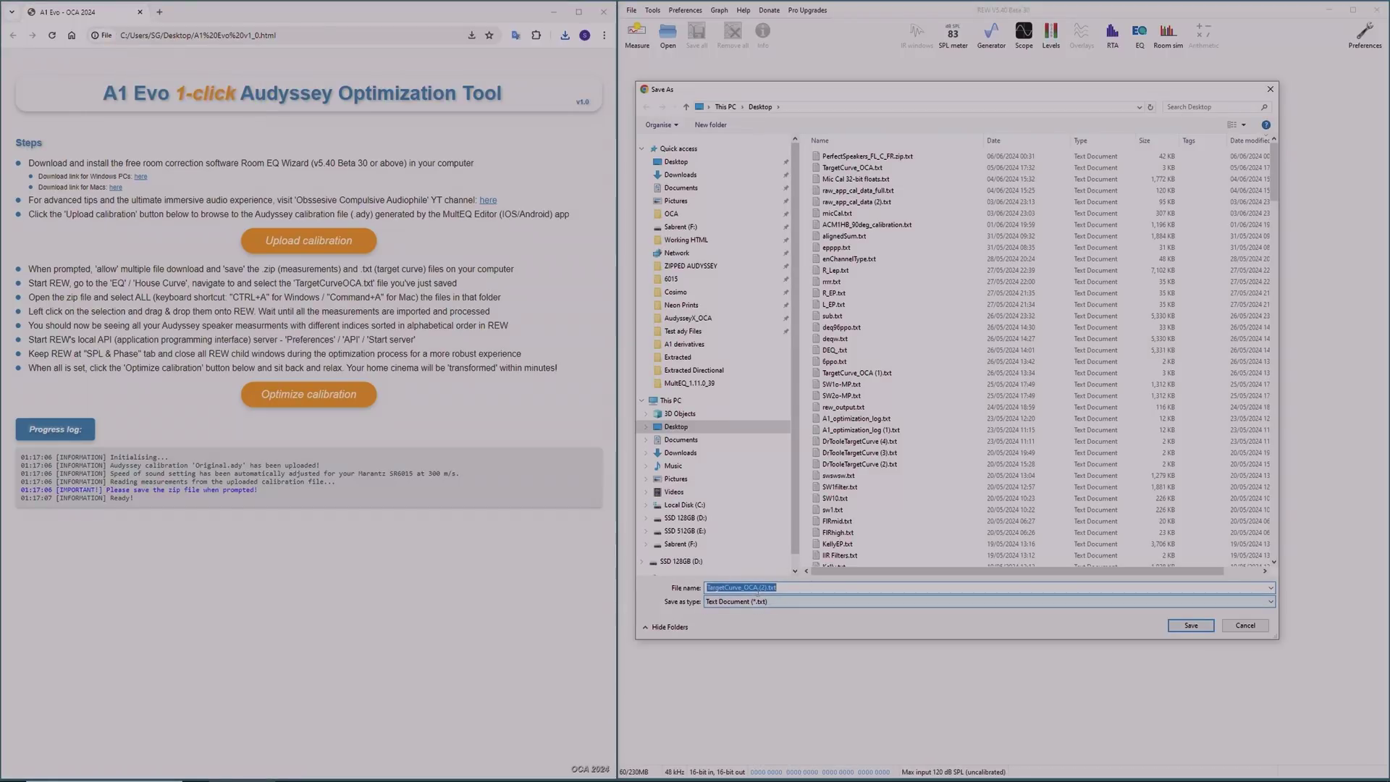
{"action": "left_click", "coordinate": [759, 588]}
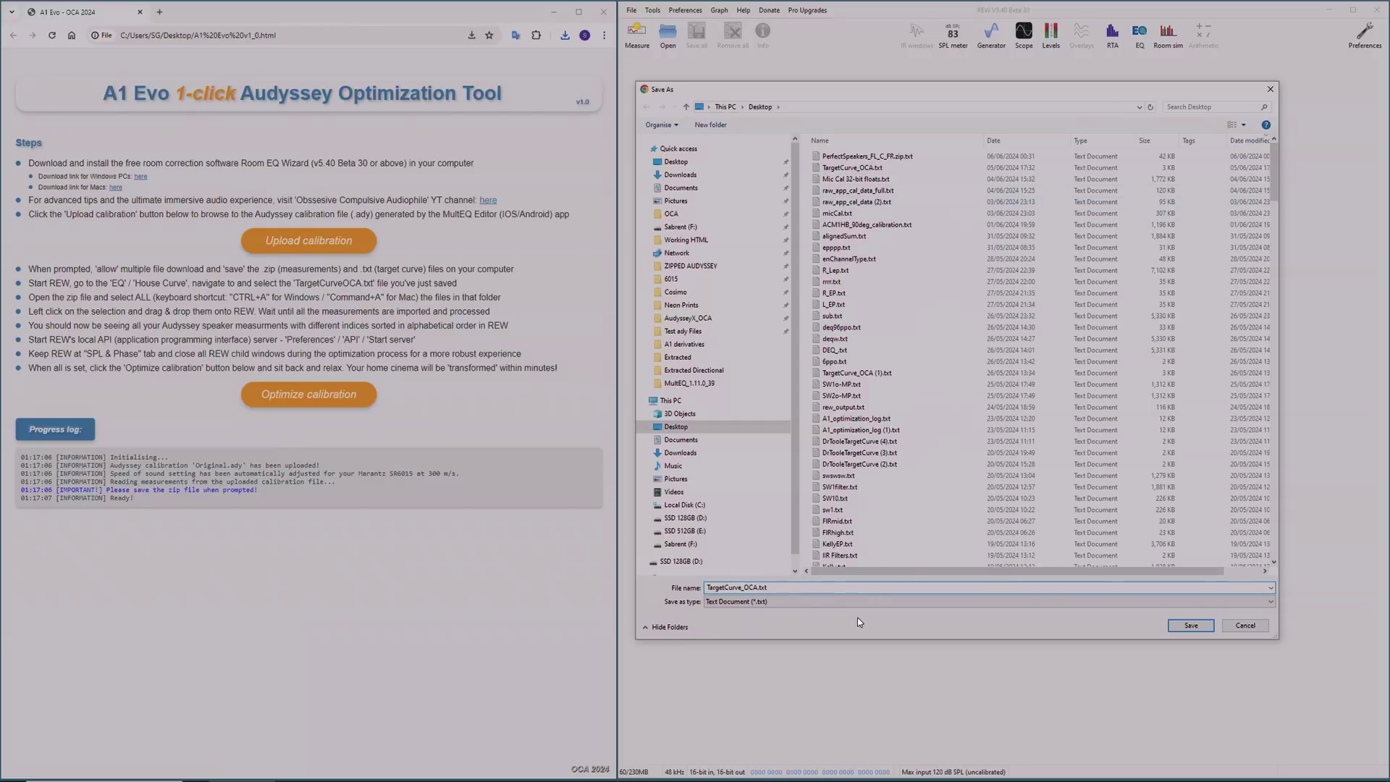
{"action": "left_click", "coordinate": [1185, 627]}
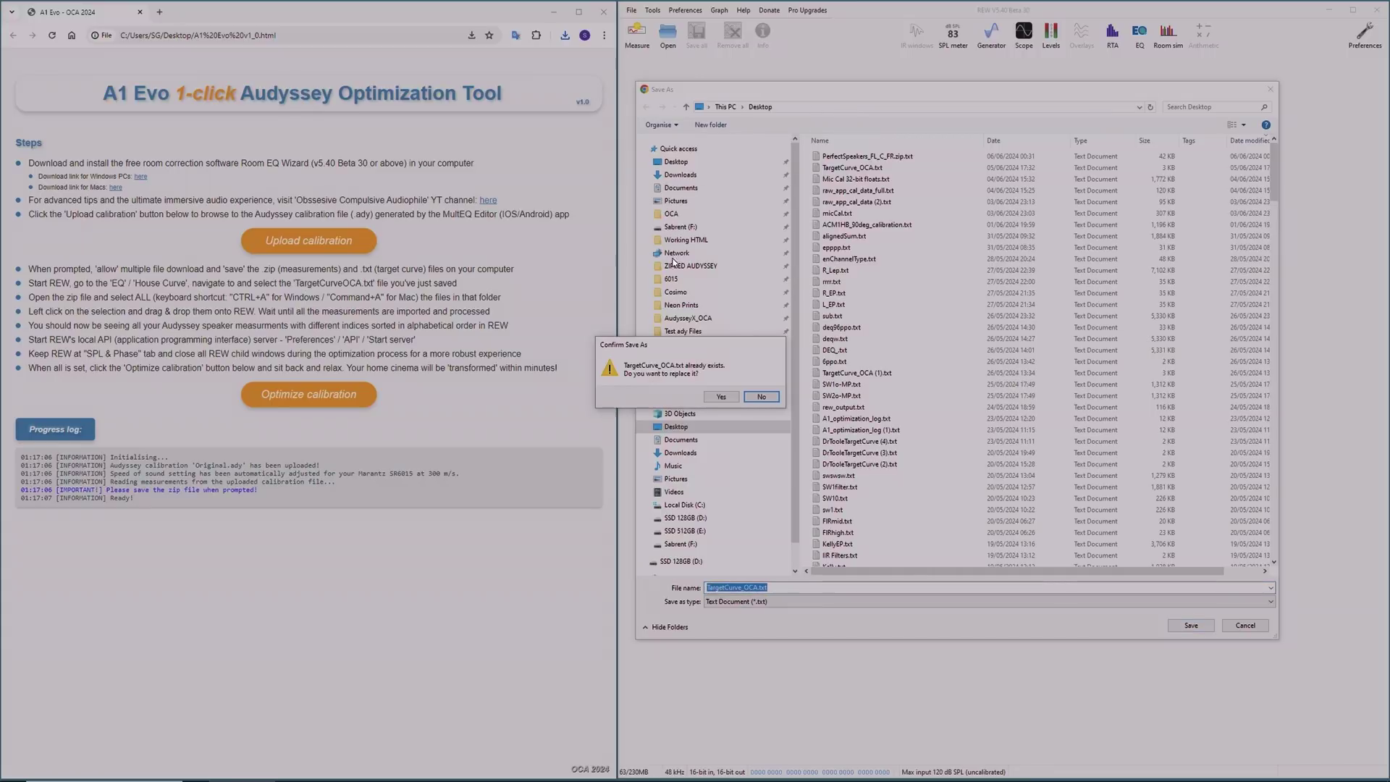
{"action": "left_click", "coordinate": [726, 395]}
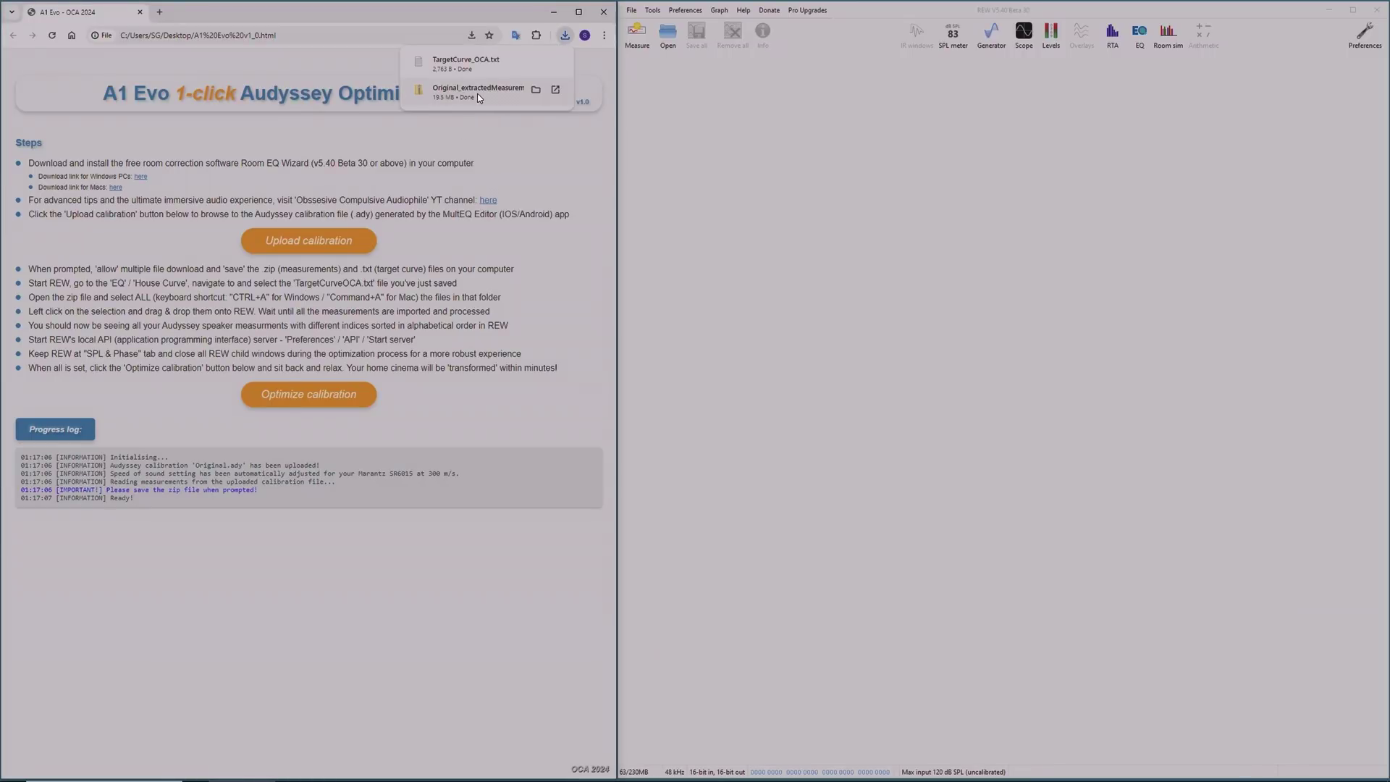
Open the downloaded Original_extractedMeasurements.zip, reposition its window and look through the extracted measurement files.
{"action": "left_click", "coordinate": [474, 94]}
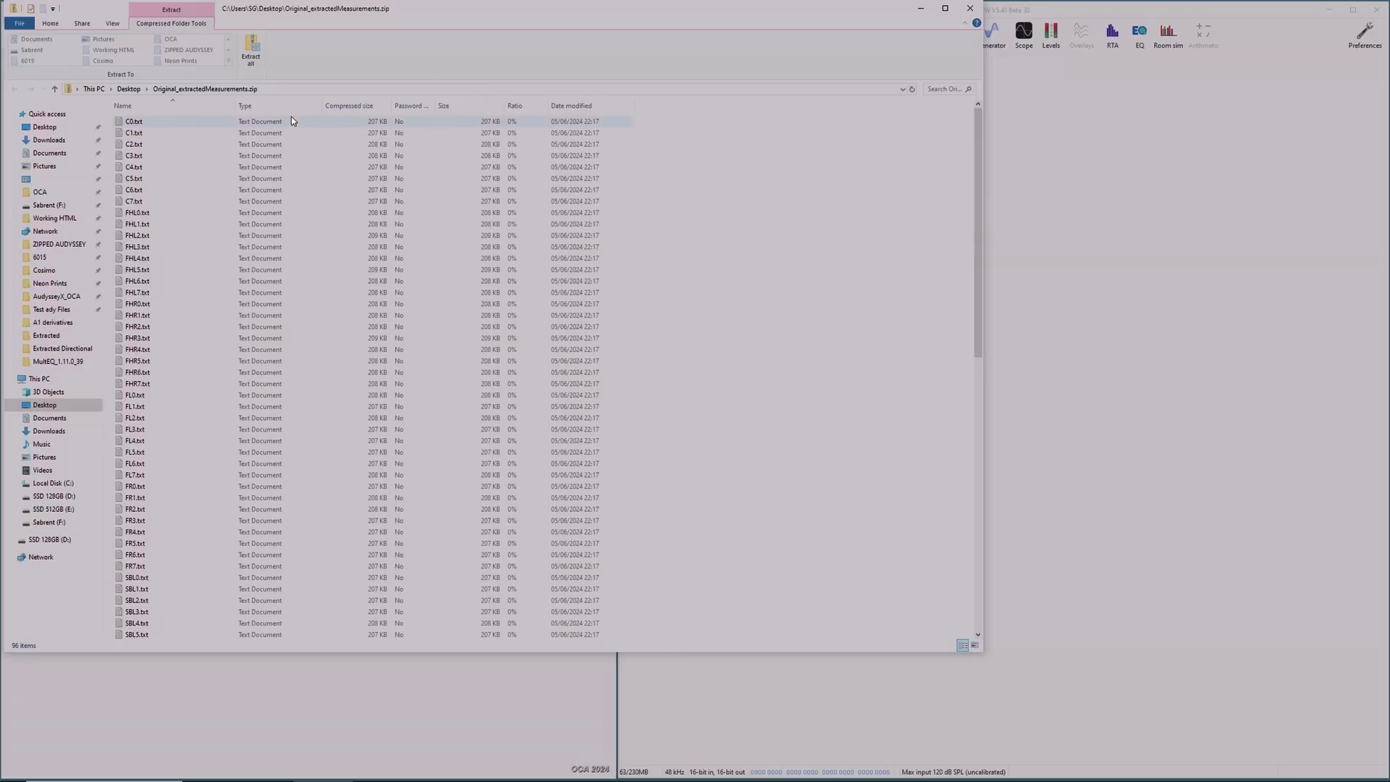
{"action": "left_click_drag", "start_coordinate": [423, 32], "coordinate": [478, 112]}
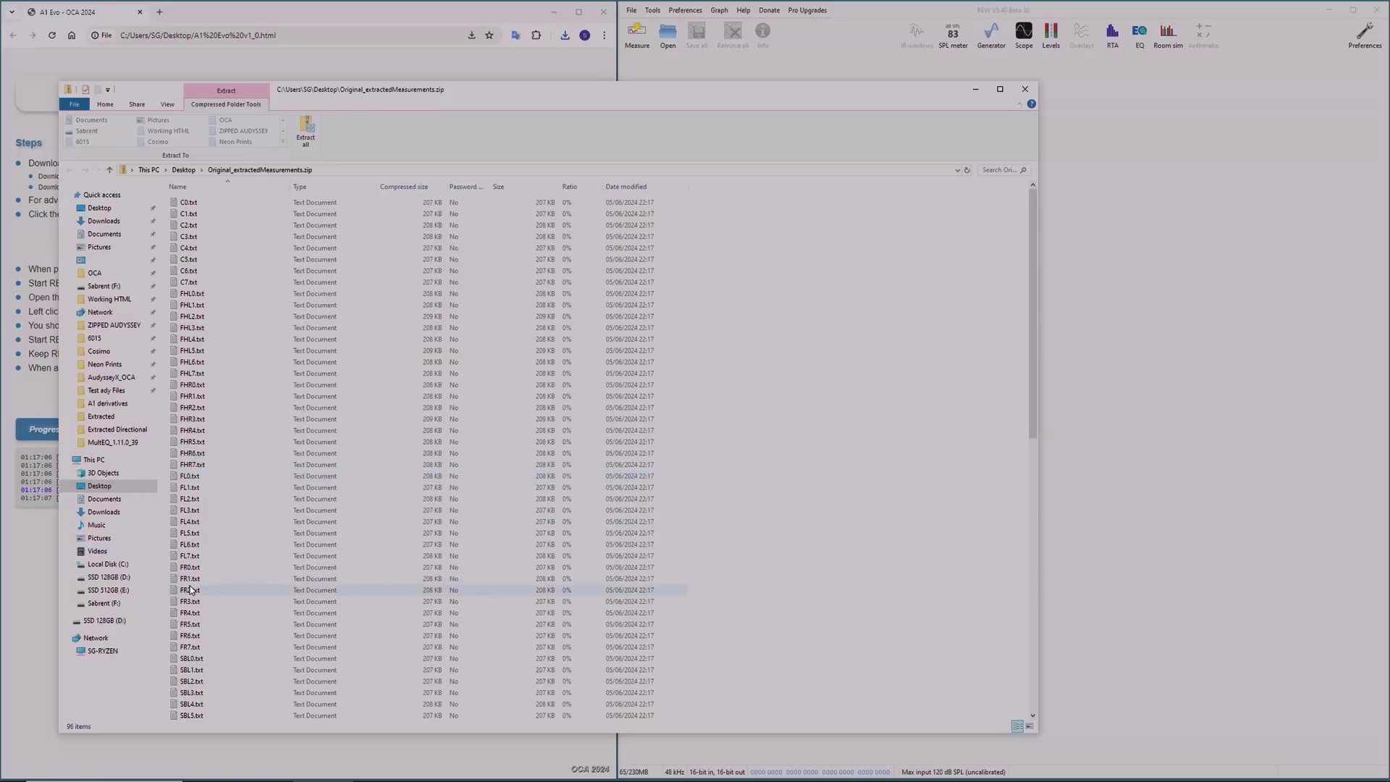
{"action": "scroll", "coordinate": [192, 590], "scroll_direction": "down", "scroll_amount": 4}
{"action": "scroll", "coordinate": [227, 650], "scroll_direction": "down", "scroll_amount": 3}
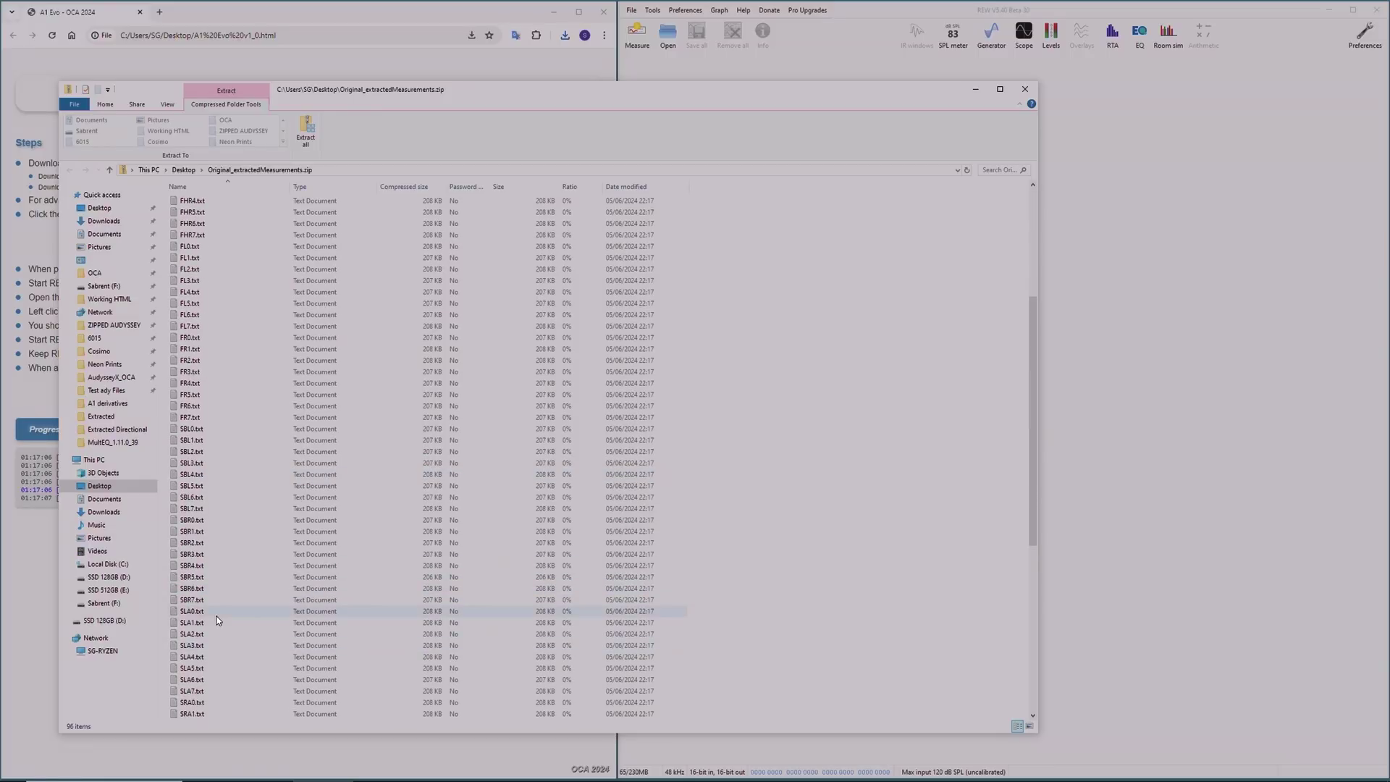
Select all extracted measurement files in the zip archive, import them into REW and acknowledge the calibration data notice.
{"action": "scroll", "coordinate": [214, 619], "scroll_direction": "down", "scroll_amount": 4}
{"action": "scroll", "coordinate": [214, 618], "scroll_direction": "down", "scroll_amount": 3}
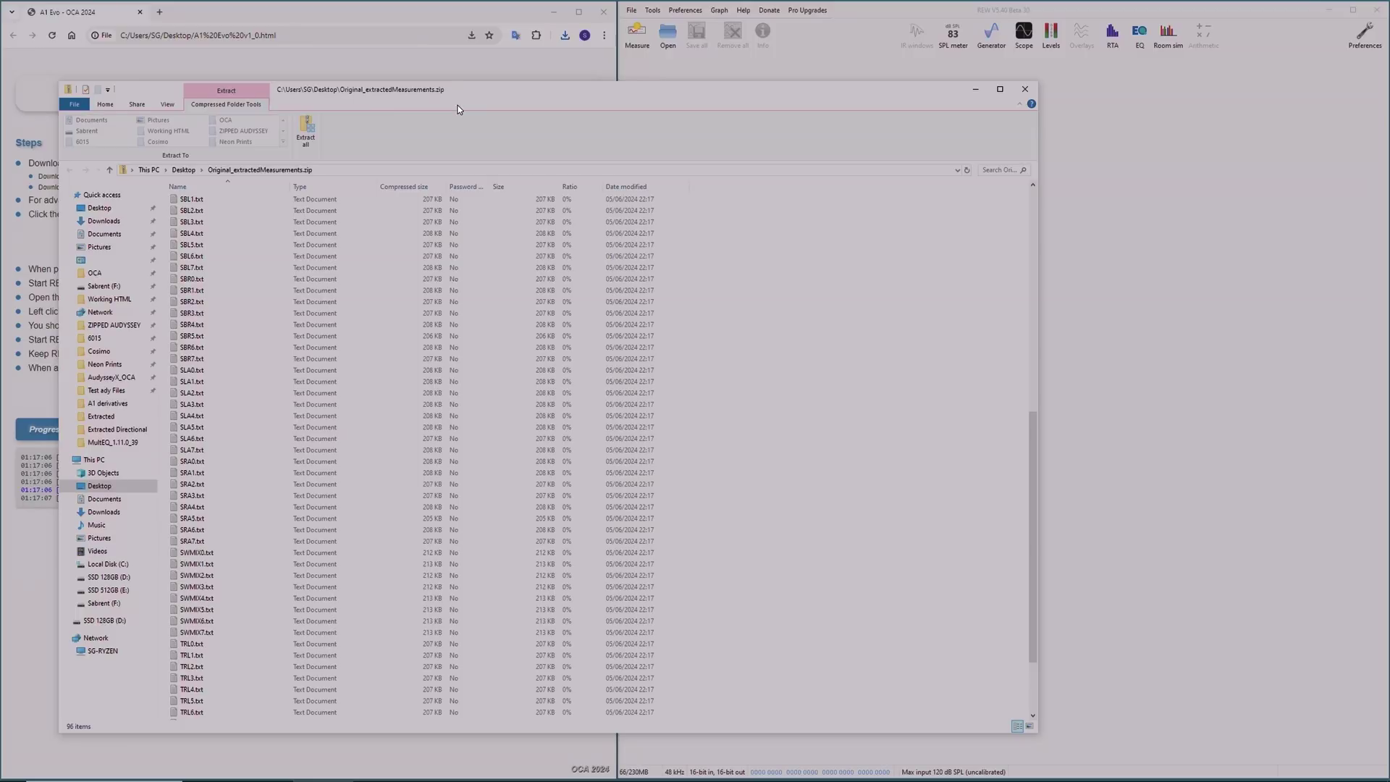
{"action": "key", "text": "ctrl+a"}
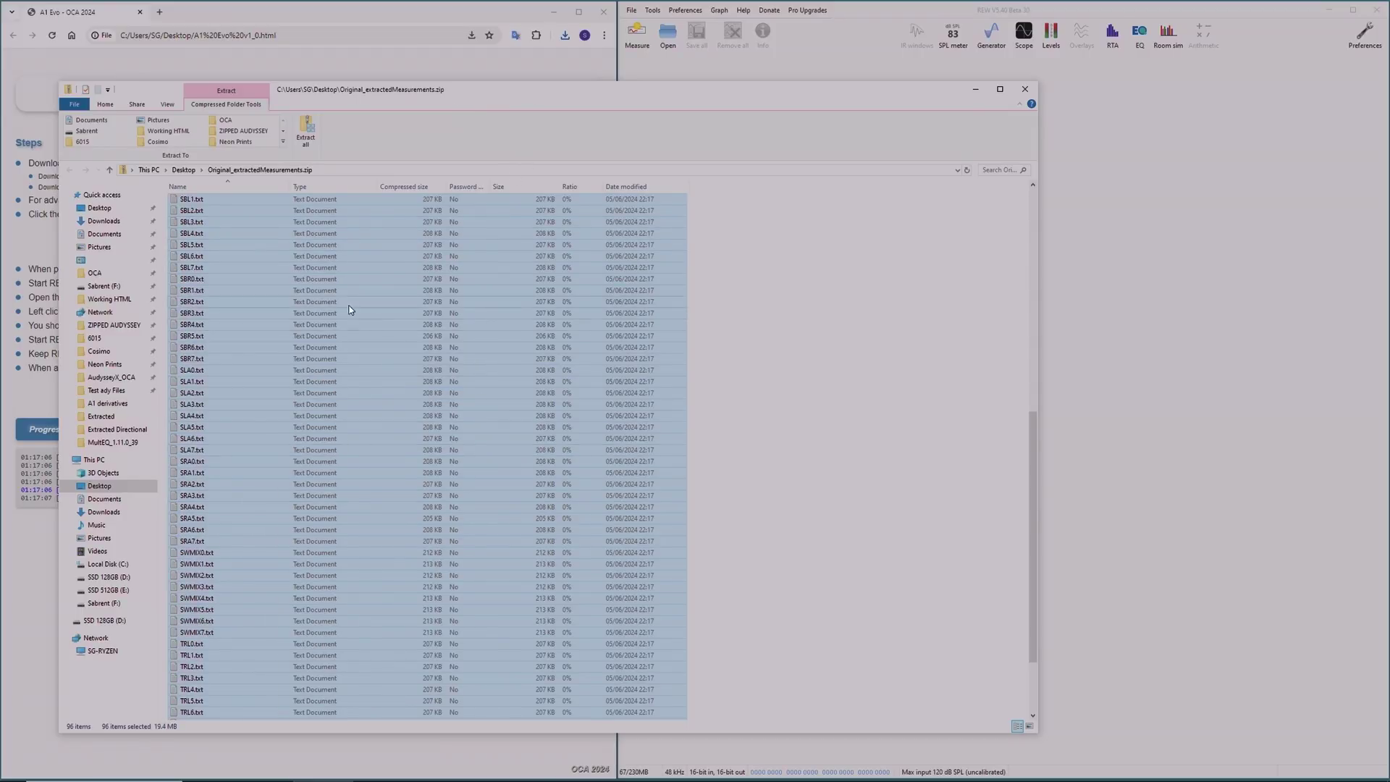
{"action": "left_click_drag", "start_coordinate": [370, 324], "coordinate": [472, 241]}
{"action": "left_click_drag", "start_coordinate": [632, 228], "coordinate": [1180, 350]}
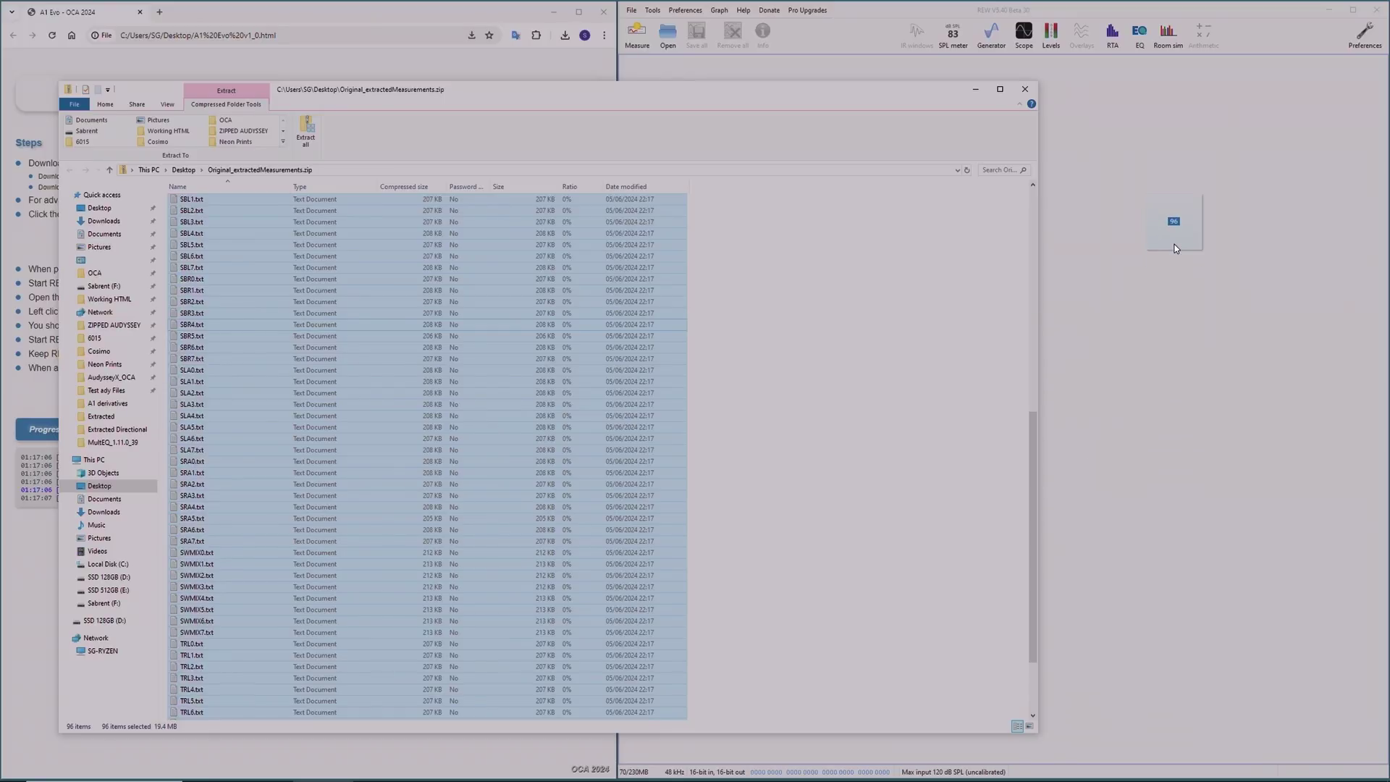
{"action": "left_click_drag", "start_coordinate": [1175, 249], "coordinate": [1176, 248]}
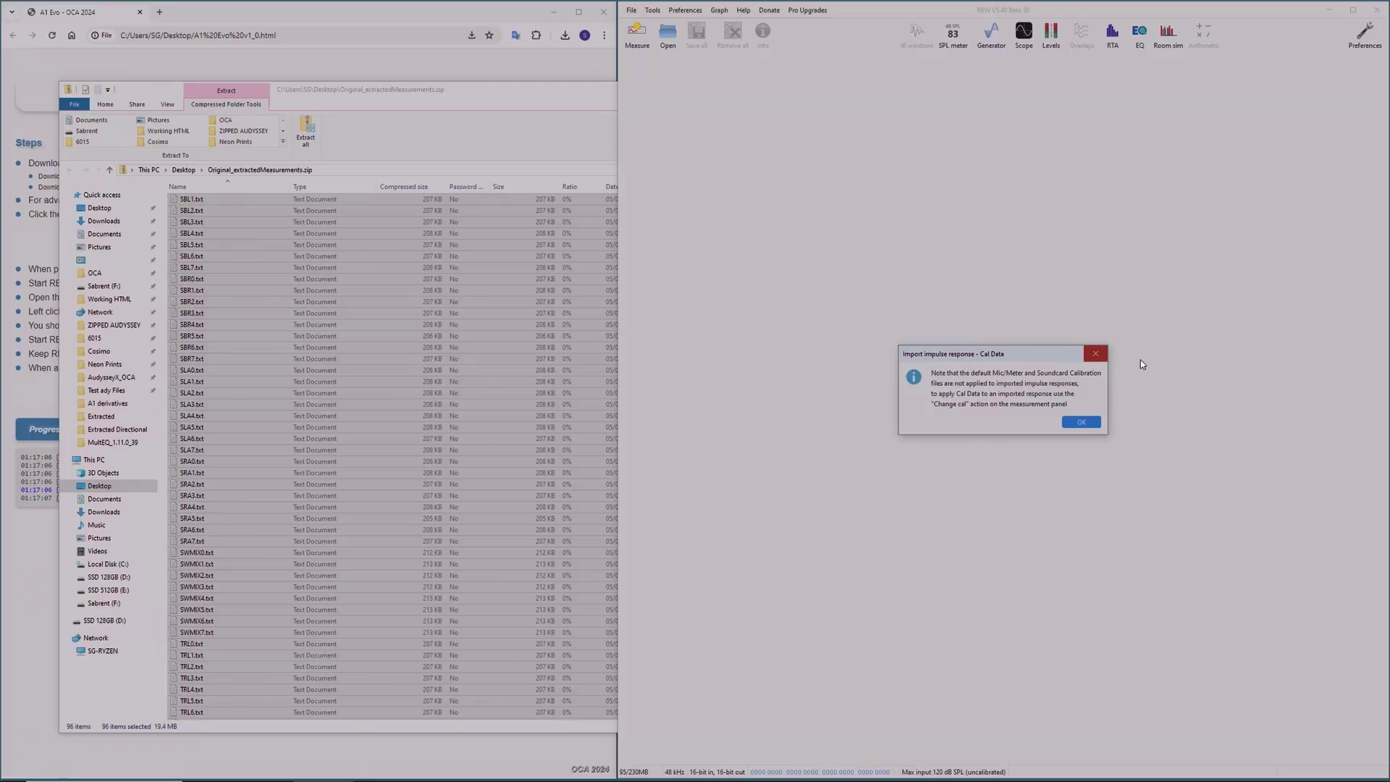
{"action": "left_click", "coordinate": [1081, 423]}
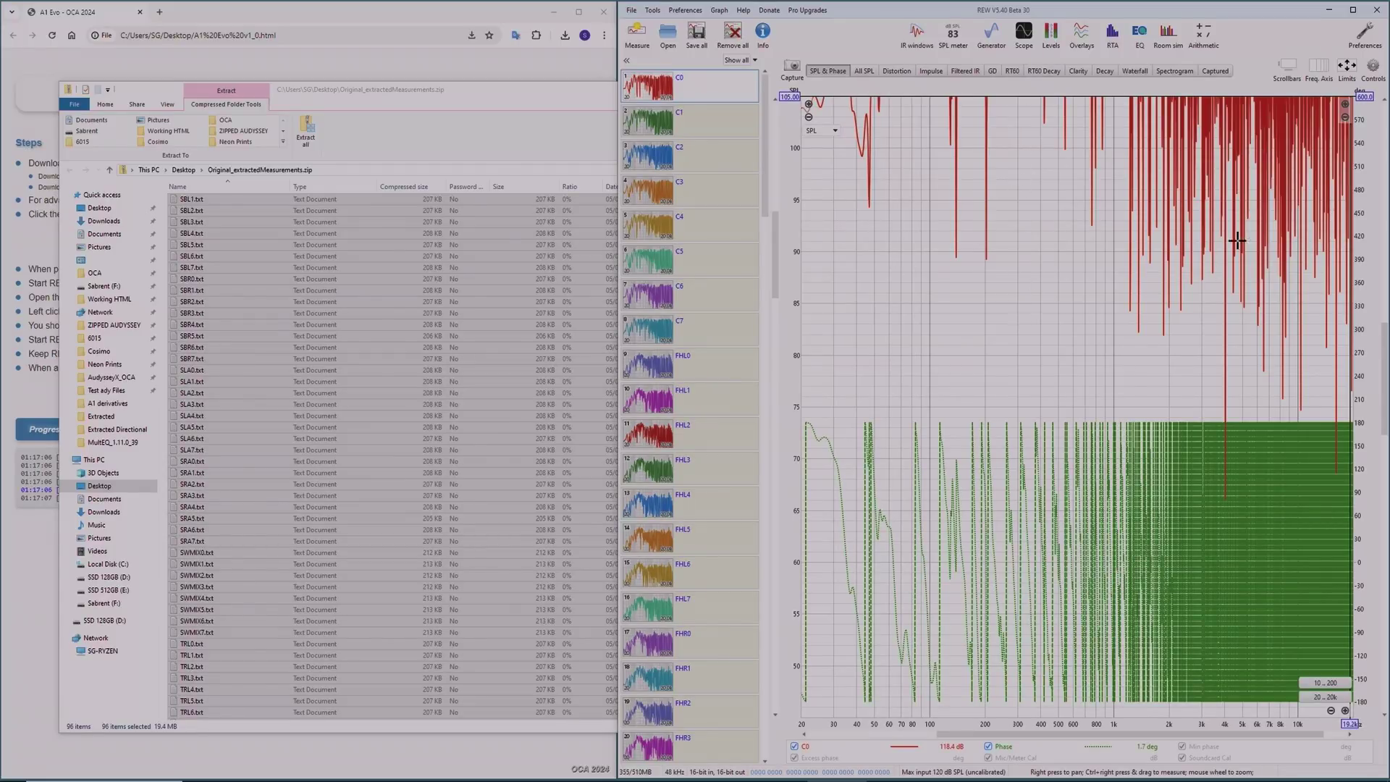
Remove all measurements from REW, import the selected extracted files again and close the zip archive window.
{"action": "left_click", "coordinate": [733, 37]}
{"action": "left_click", "coordinate": [1003, 56]}
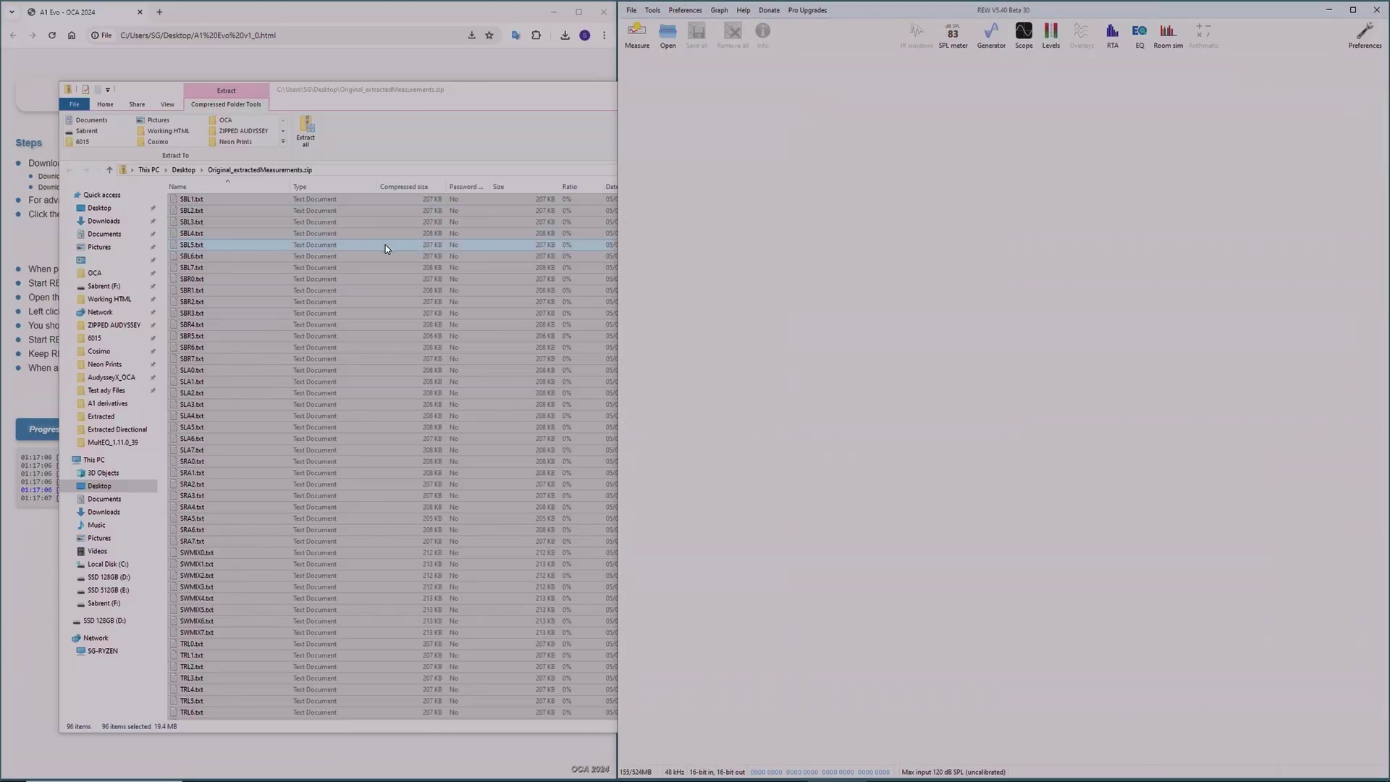
{"action": "left_click_drag", "start_coordinate": [386, 245], "coordinate": [783, 215]}
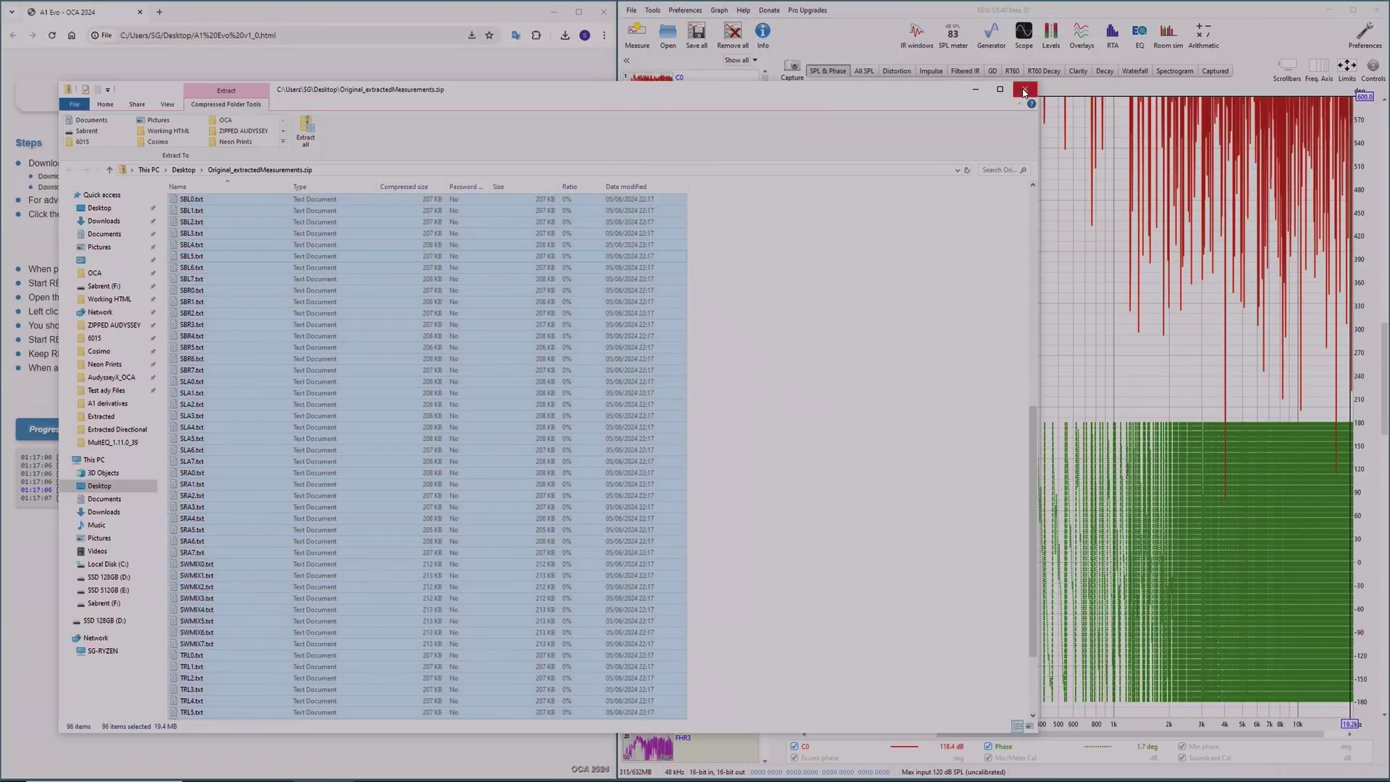
{"action": "left_click", "coordinate": [1029, 89]}
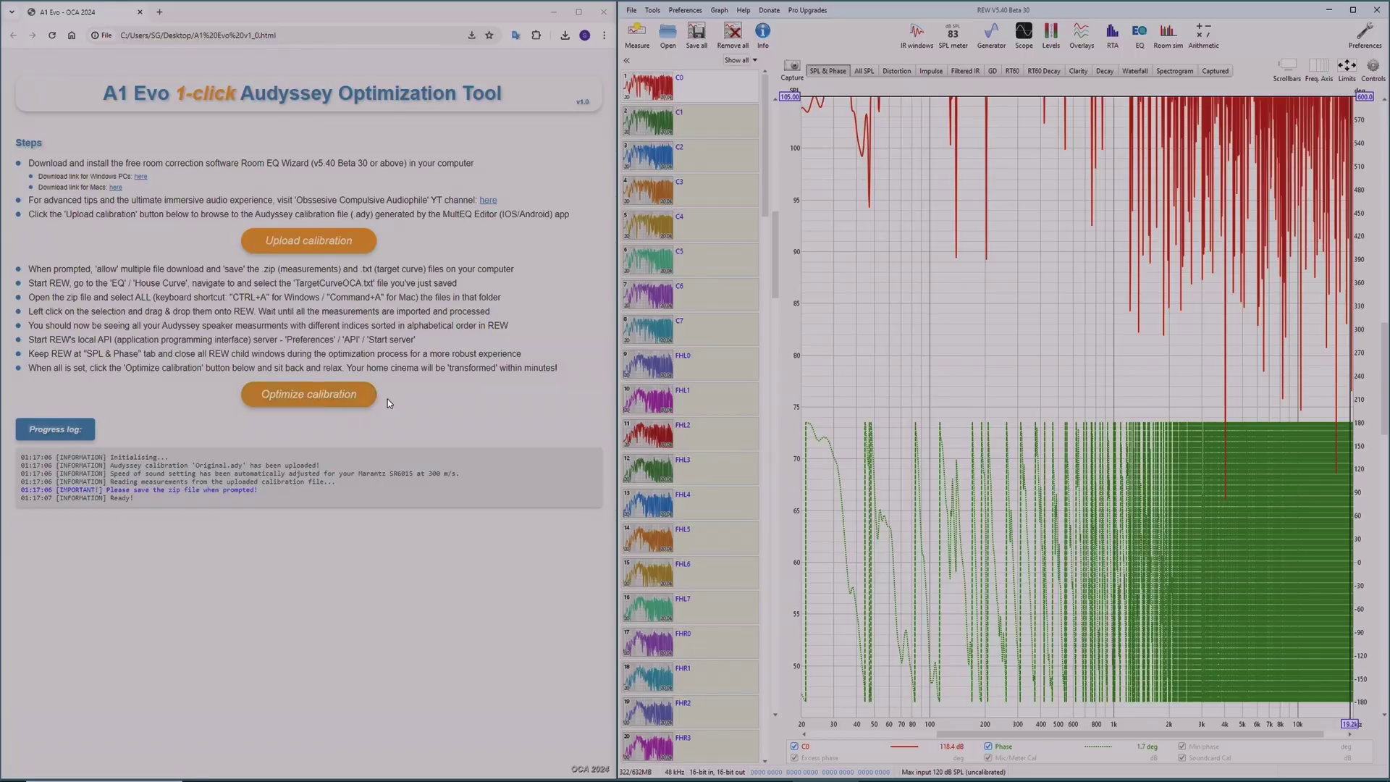
Open the EQ window for measurement C0, place it over the REW graph and expand its target settings.
{"action": "left_click", "coordinate": [330, 350]}
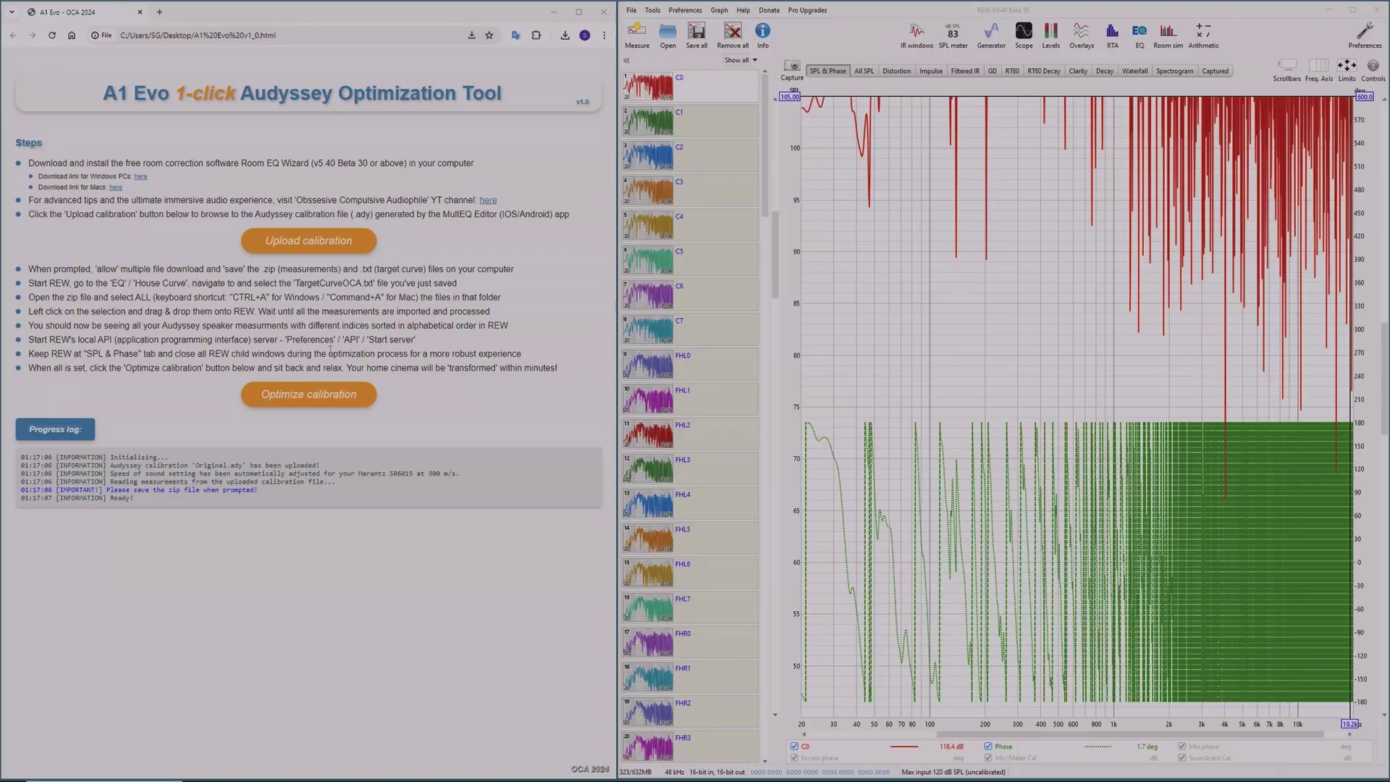
{"action": "left_click", "coordinate": [1140, 33]}
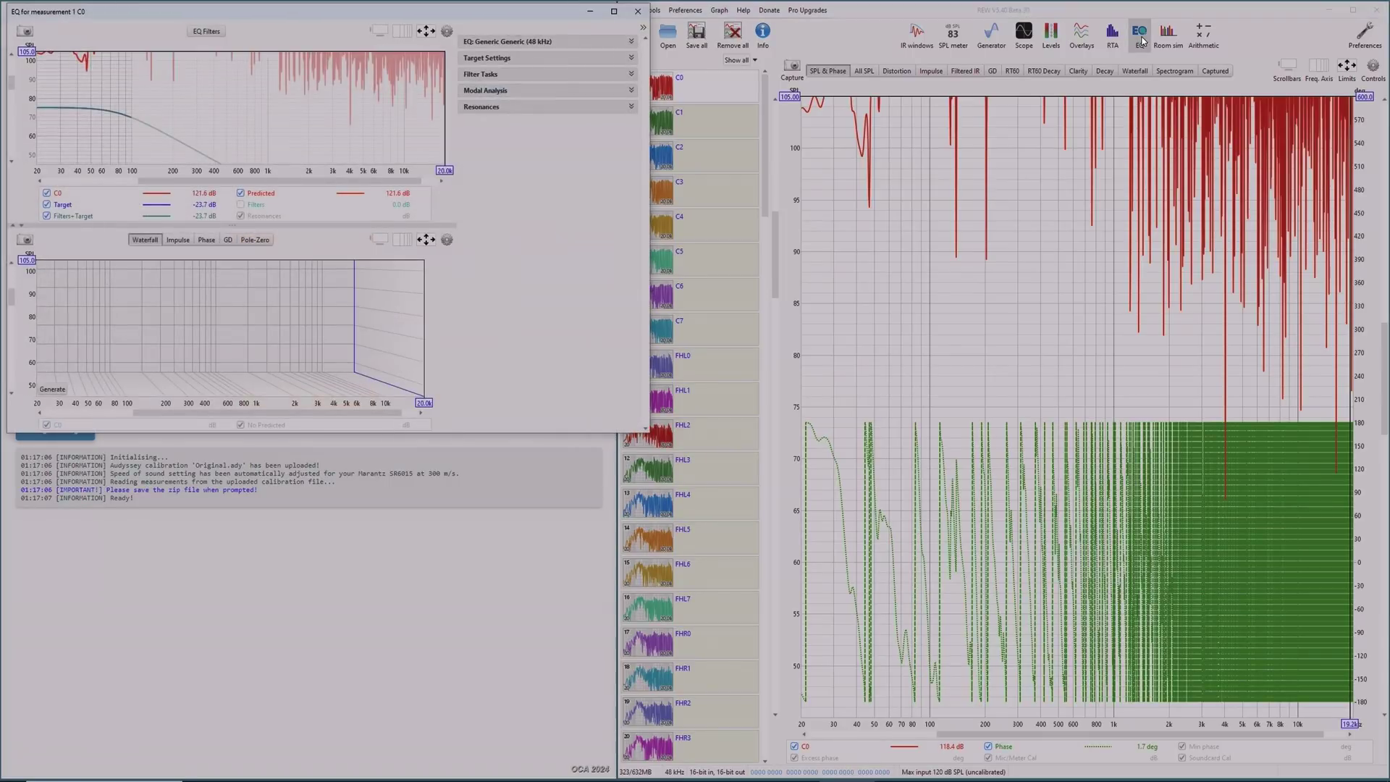
{"action": "left_click_drag", "start_coordinate": [494, 19], "coordinate": [1139, 135]}
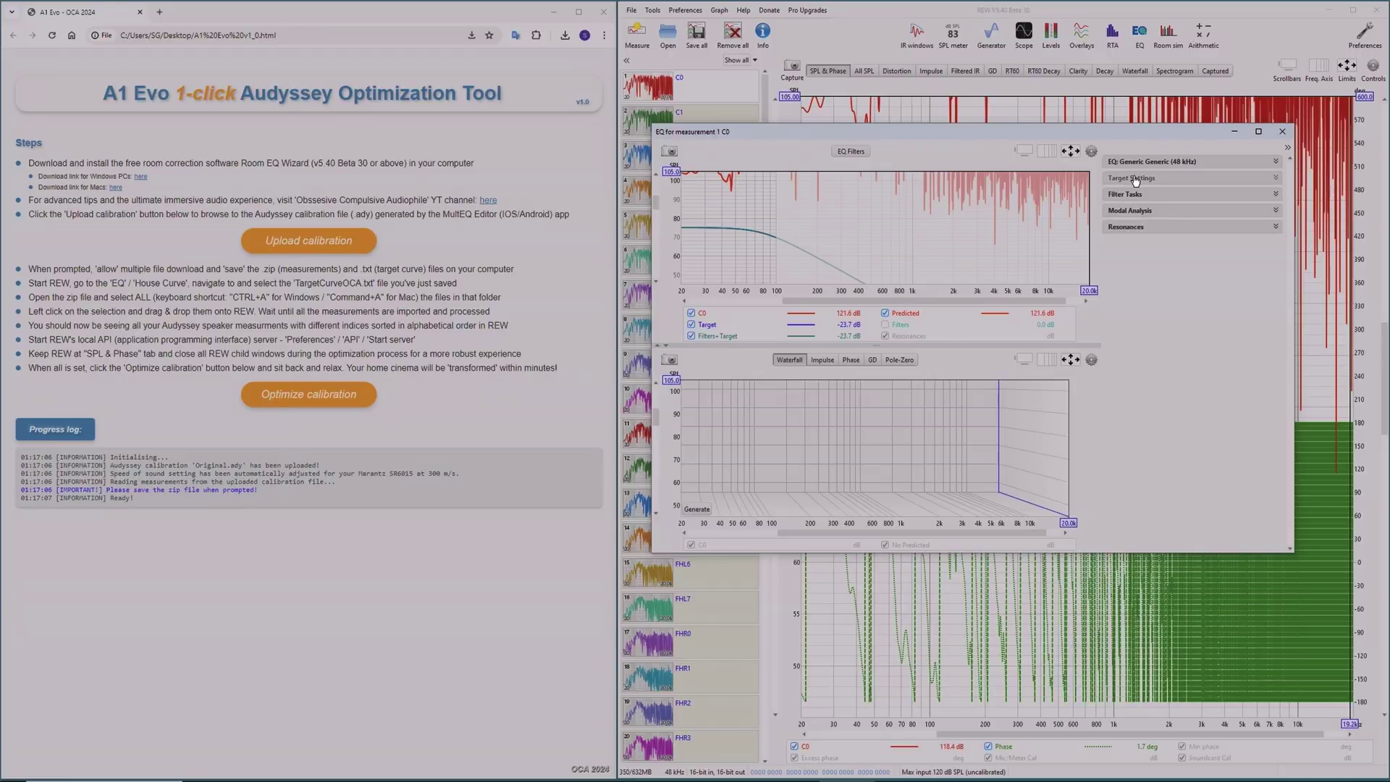
{"action": "left_click", "coordinate": [1280, 132]}
{"action": "left_click", "coordinate": [1140, 33]}
{"action": "left_click", "coordinate": [1137, 179]}
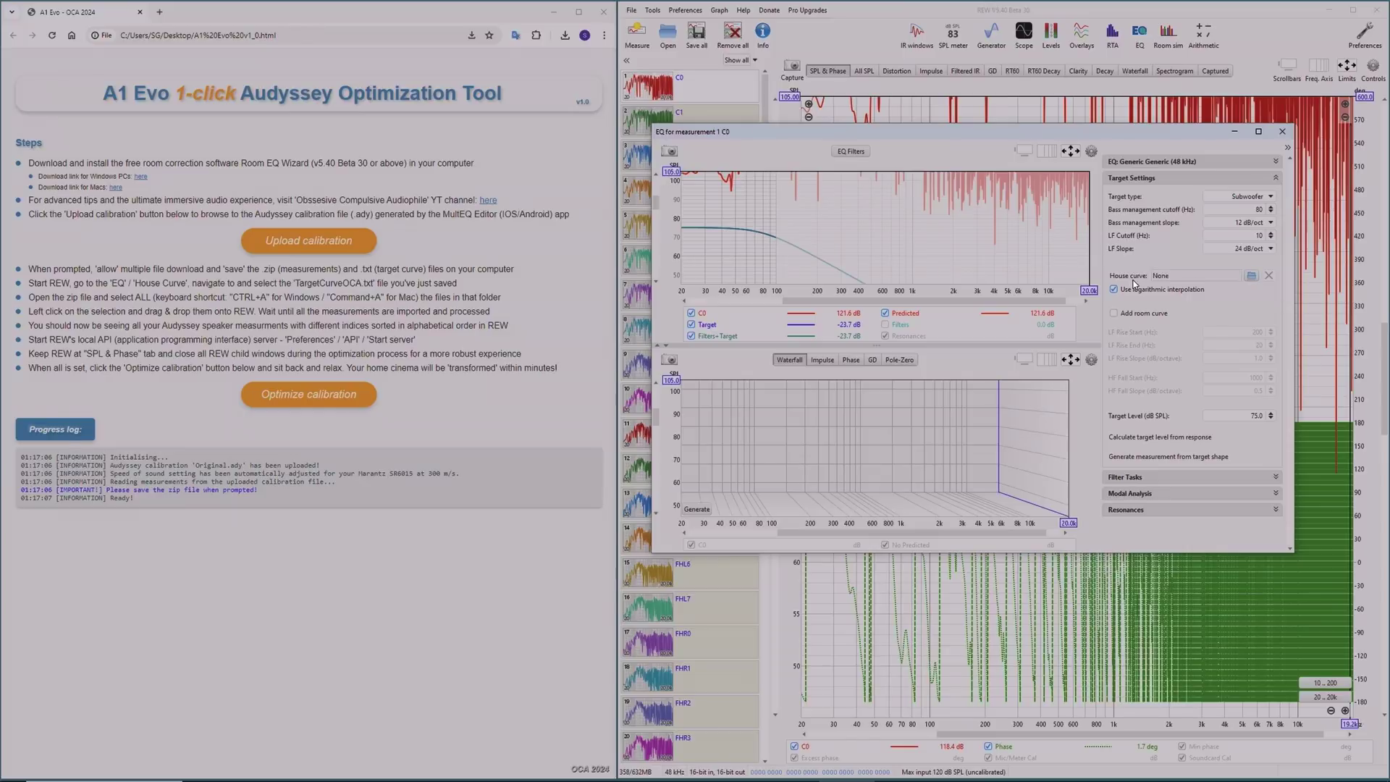
Load TargetCurve_OCA.txt from the Desktop as the house curve and close the EQ window.
{"action": "left_click", "coordinate": [1252, 276]}
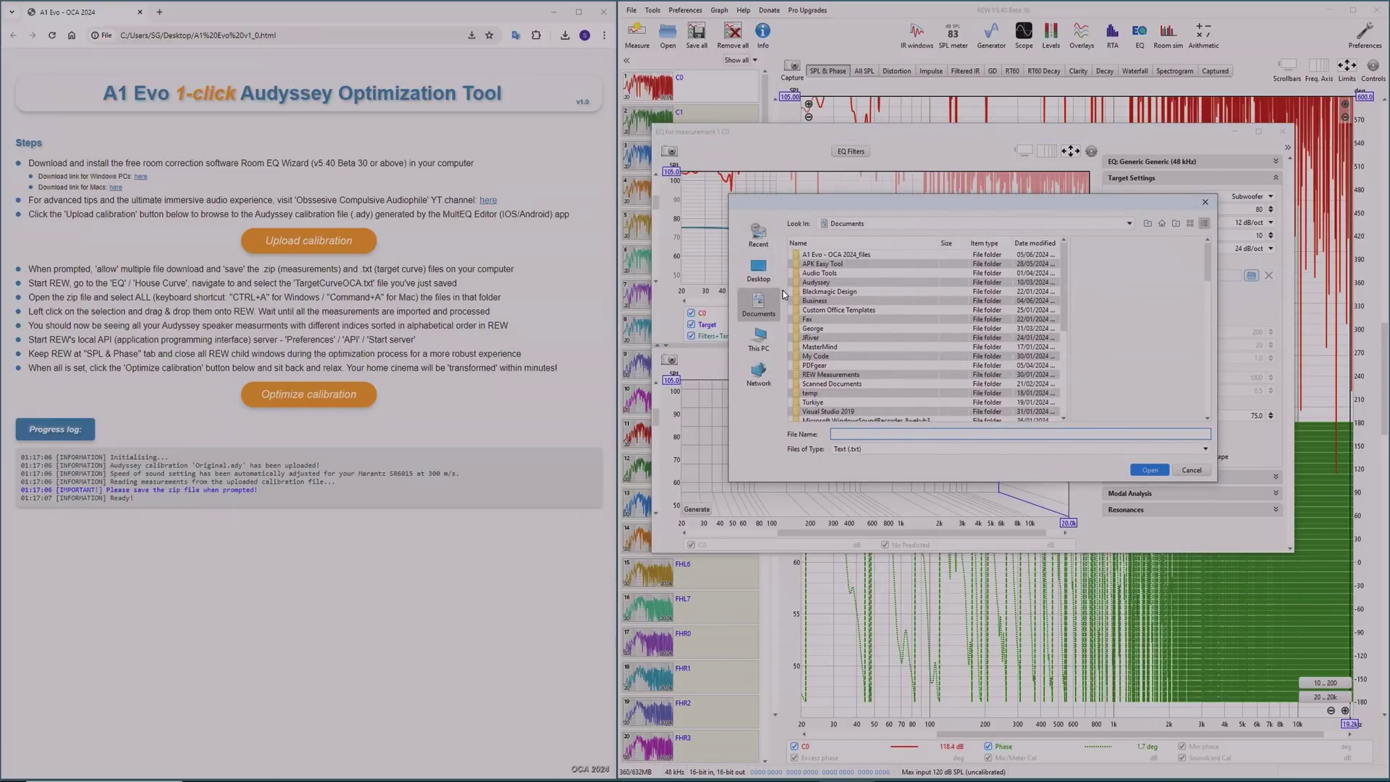
{"action": "left_click", "coordinate": [758, 270]}
{"action": "left_click", "coordinate": [1039, 247]}
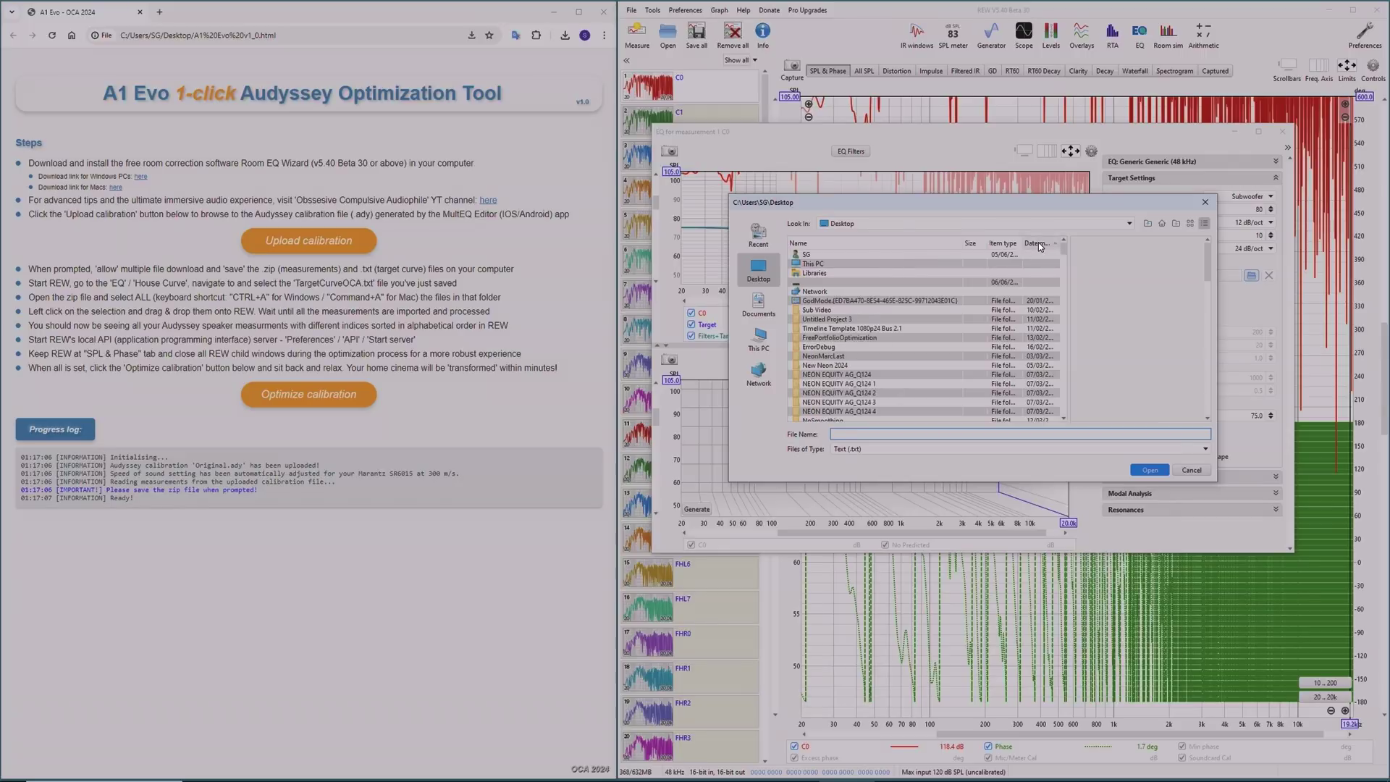
{"action": "left_click", "coordinate": [1040, 247]}
{"action": "left_click", "coordinate": [814, 257]}
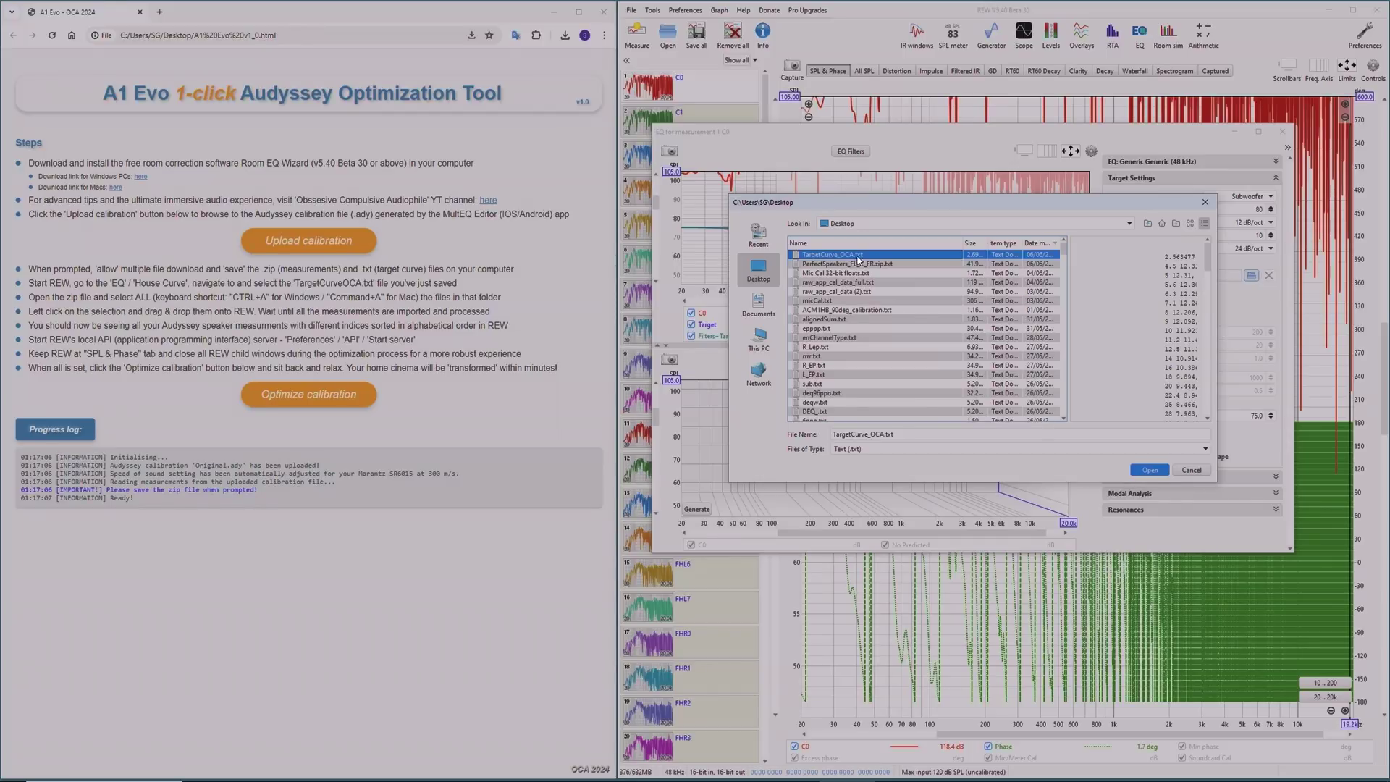
{"action": "double_click", "coordinate": [883, 257]}
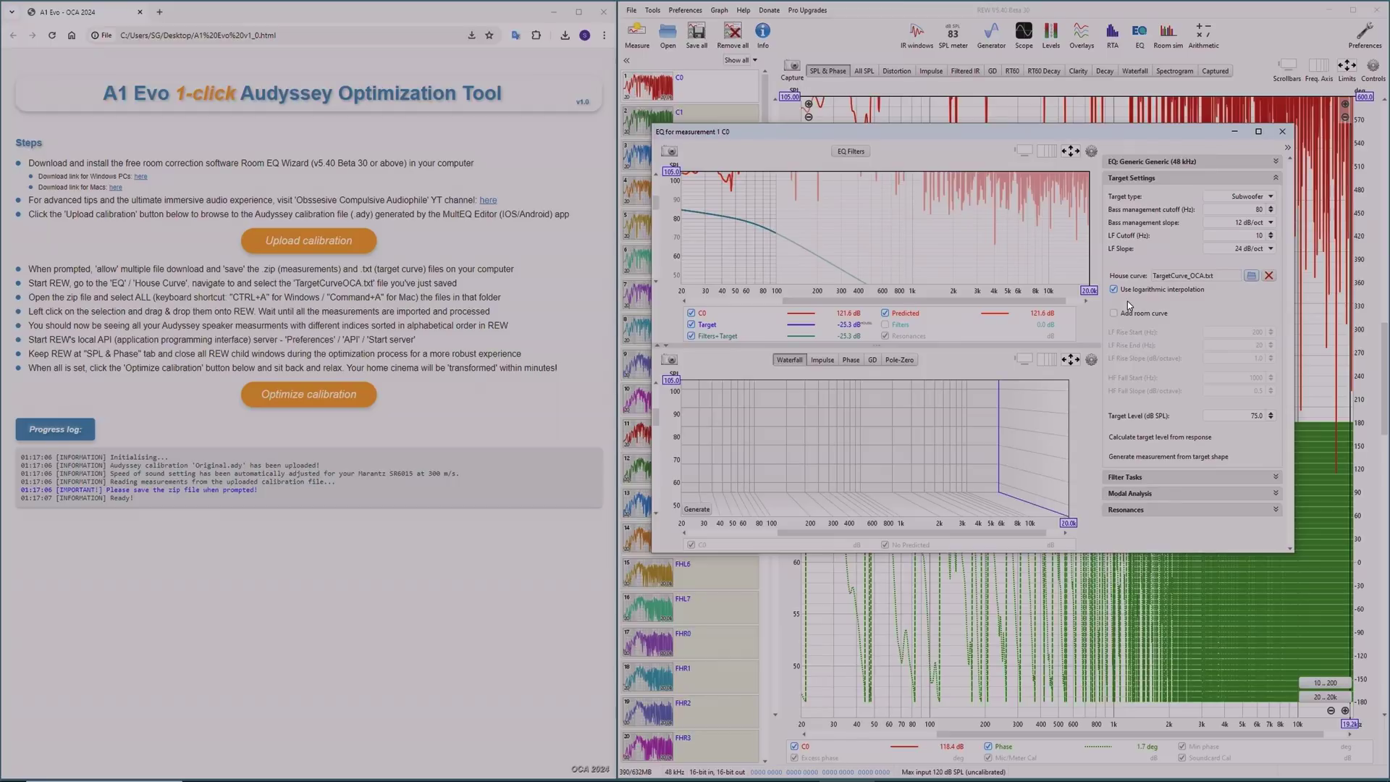
{"action": "left_click", "coordinate": [1283, 131]}
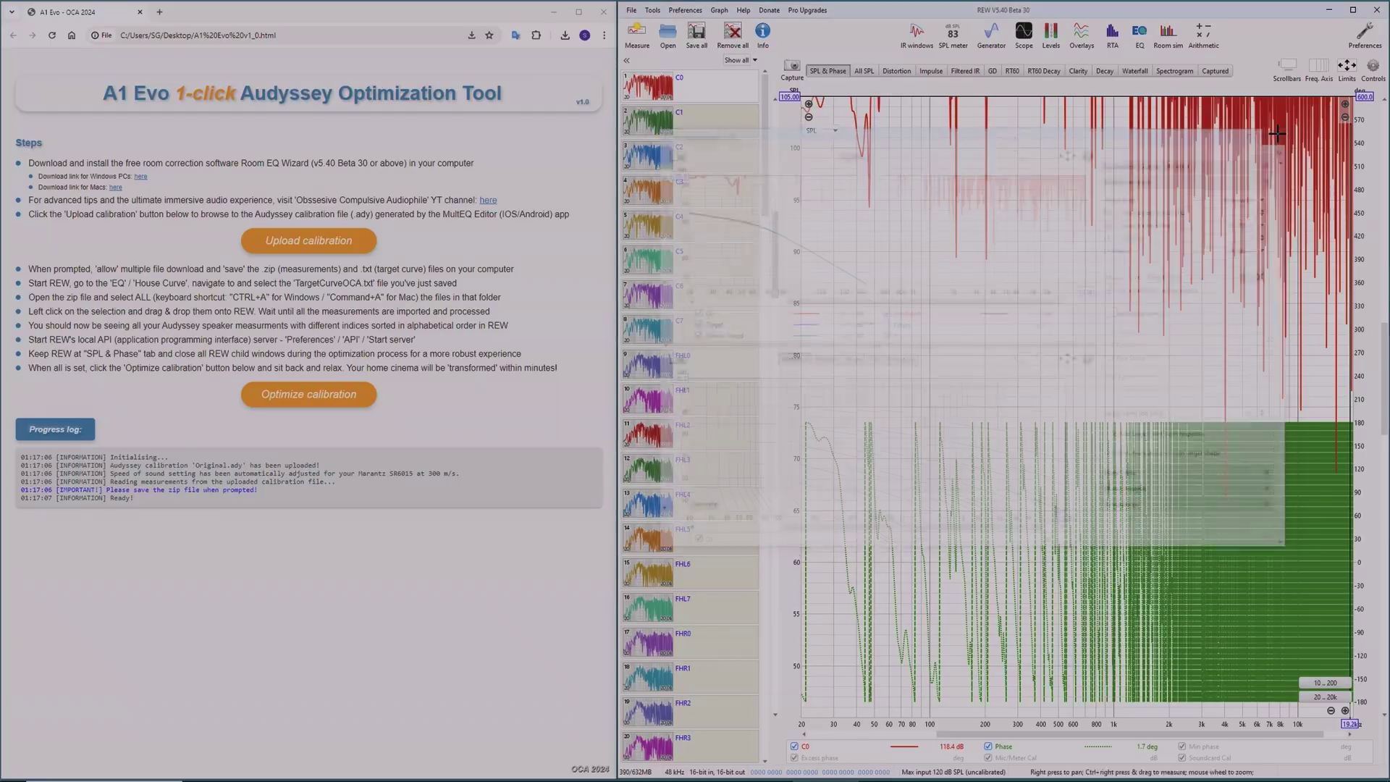
Show every imported measurement on the All SPL graph with limits fitted to the data, and look through the measurement list.
{"action": "left_click", "coordinate": [865, 71]}
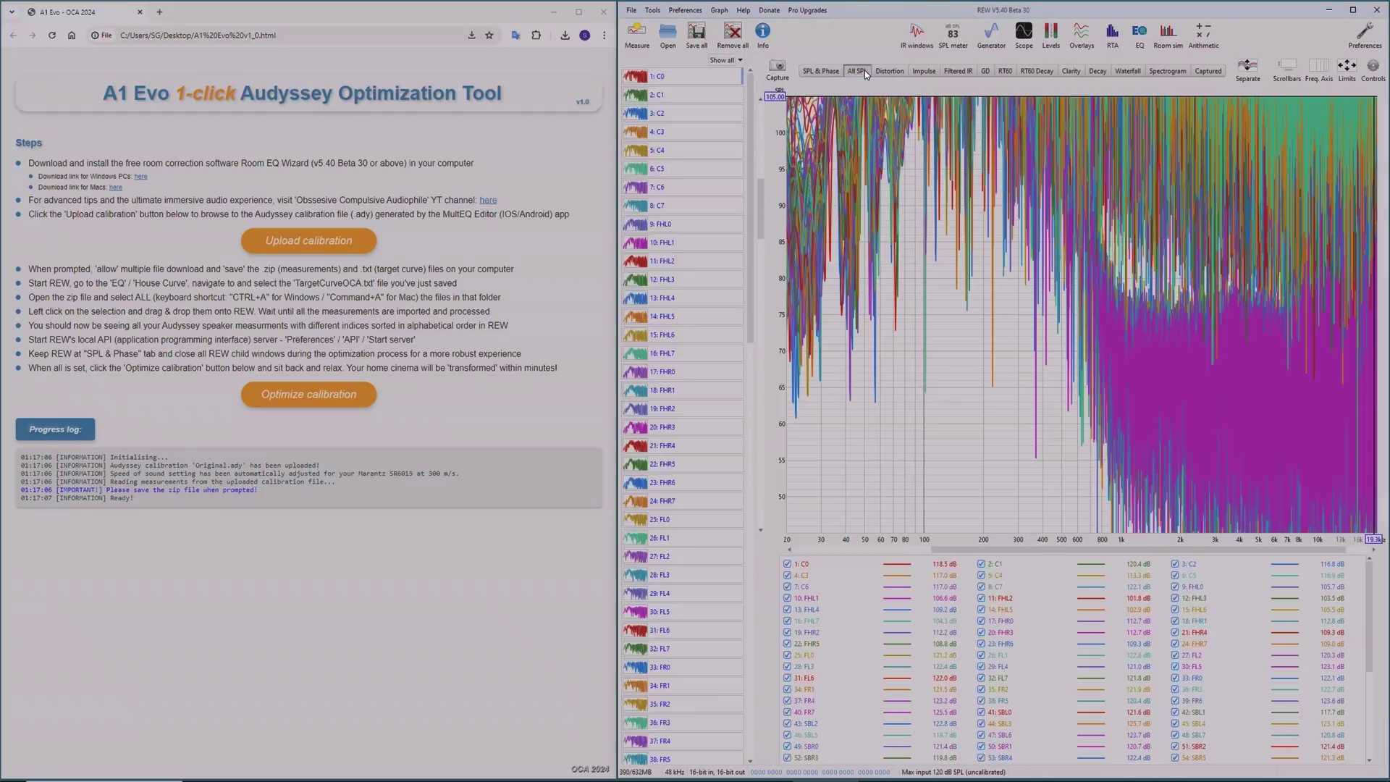
{"action": "left_click", "coordinate": [1349, 70]}
{"action": "left_click", "coordinate": [1168, 351]}
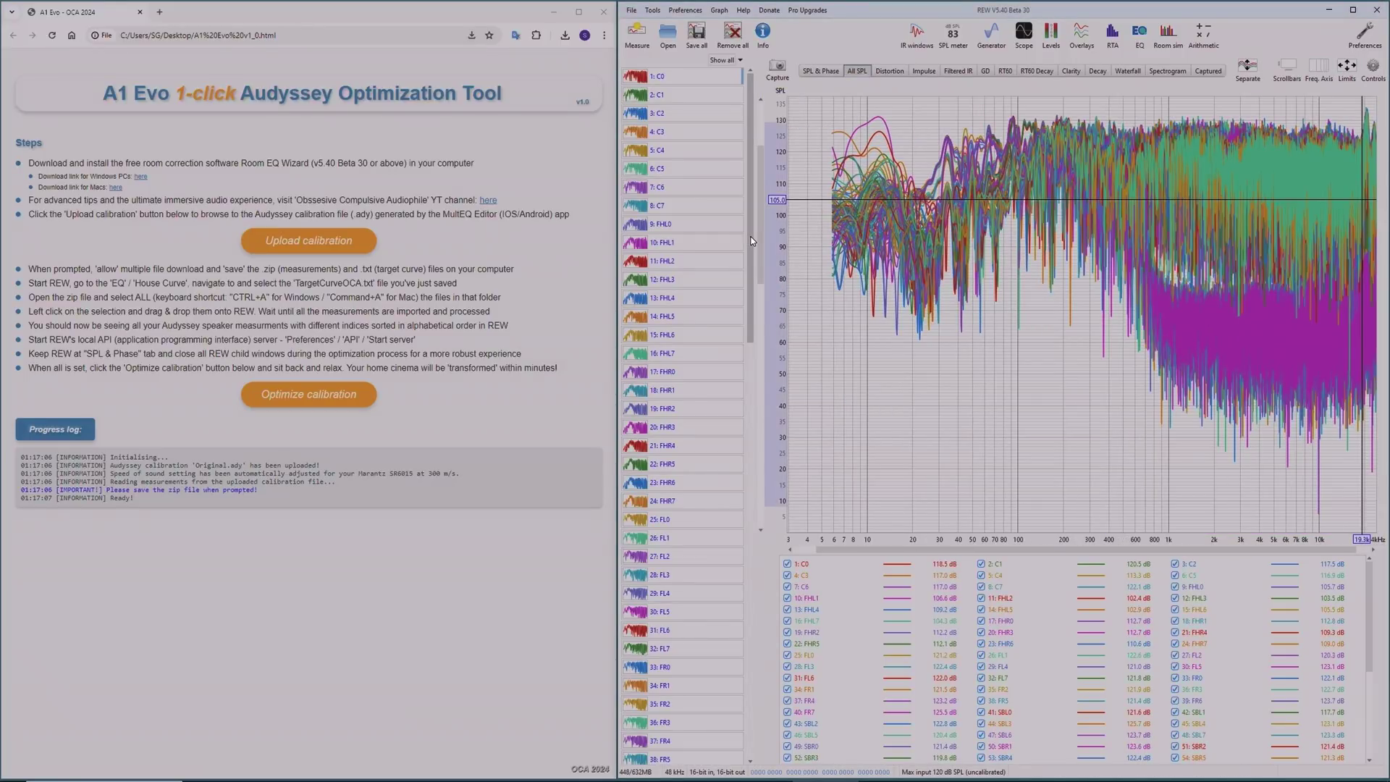
{"action": "scroll", "coordinate": [750, 406], "scroll_direction": "down", "scroll_amount": 14}
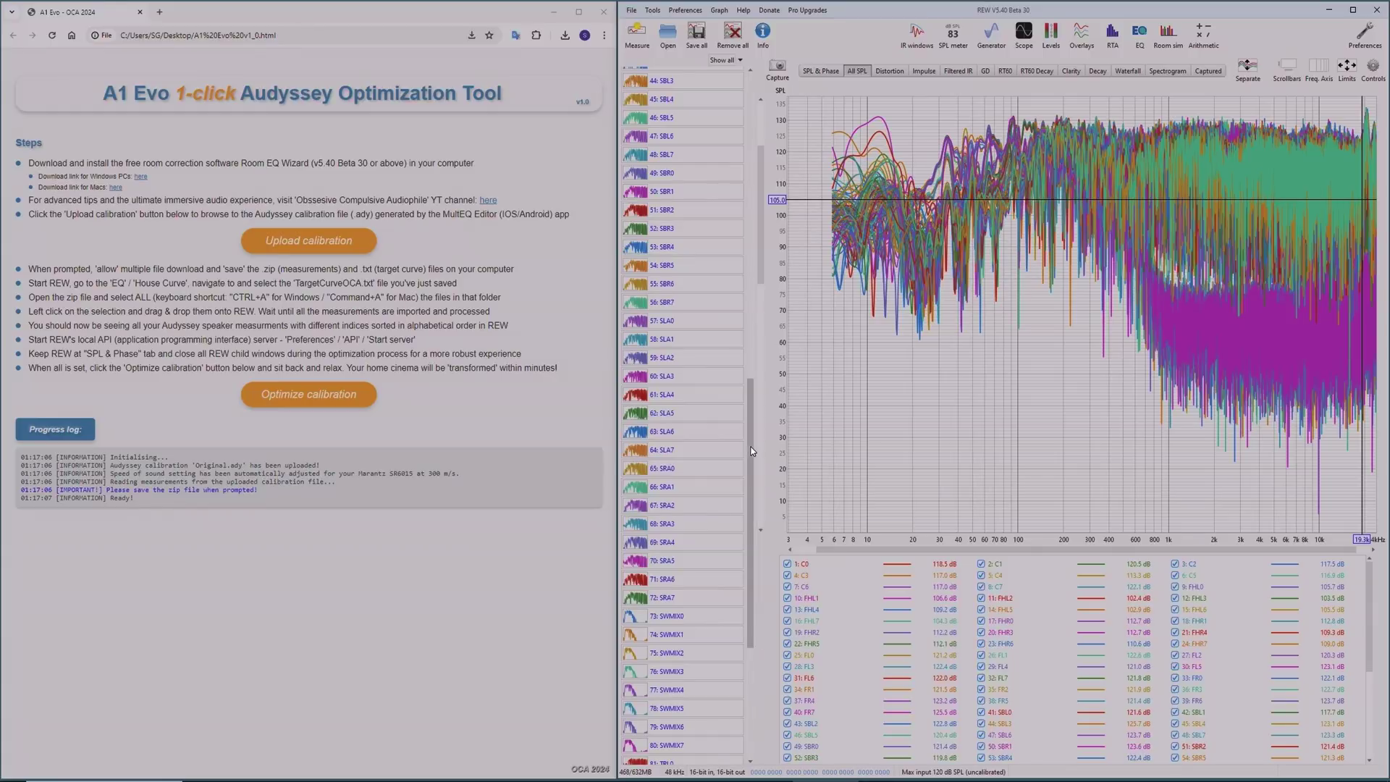
{"action": "scroll", "coordinate": [752, 461], "scroll_direction": "down", "scroll_amount": 5}
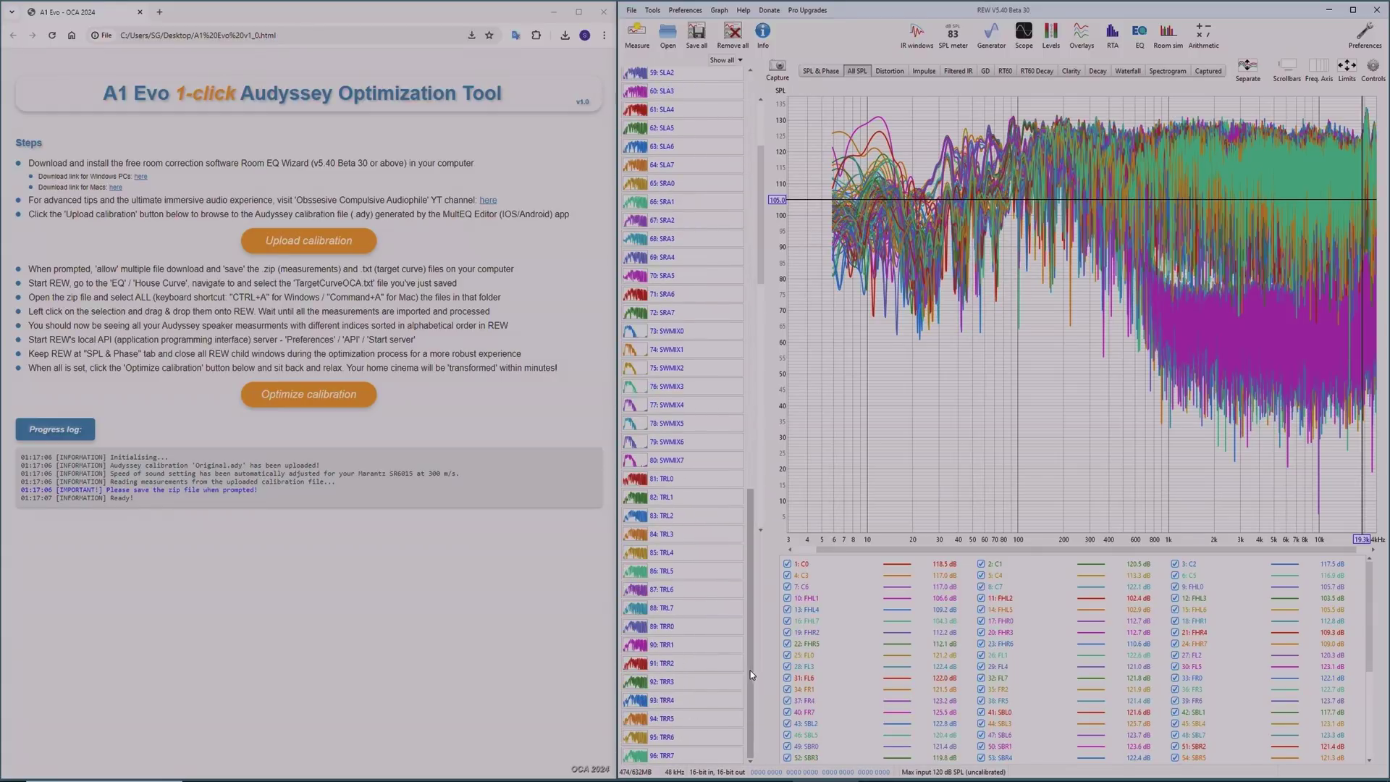
{"action": "left_click_drag", "start_coordinate": [750, 675], "coordinate": [741, 228]}
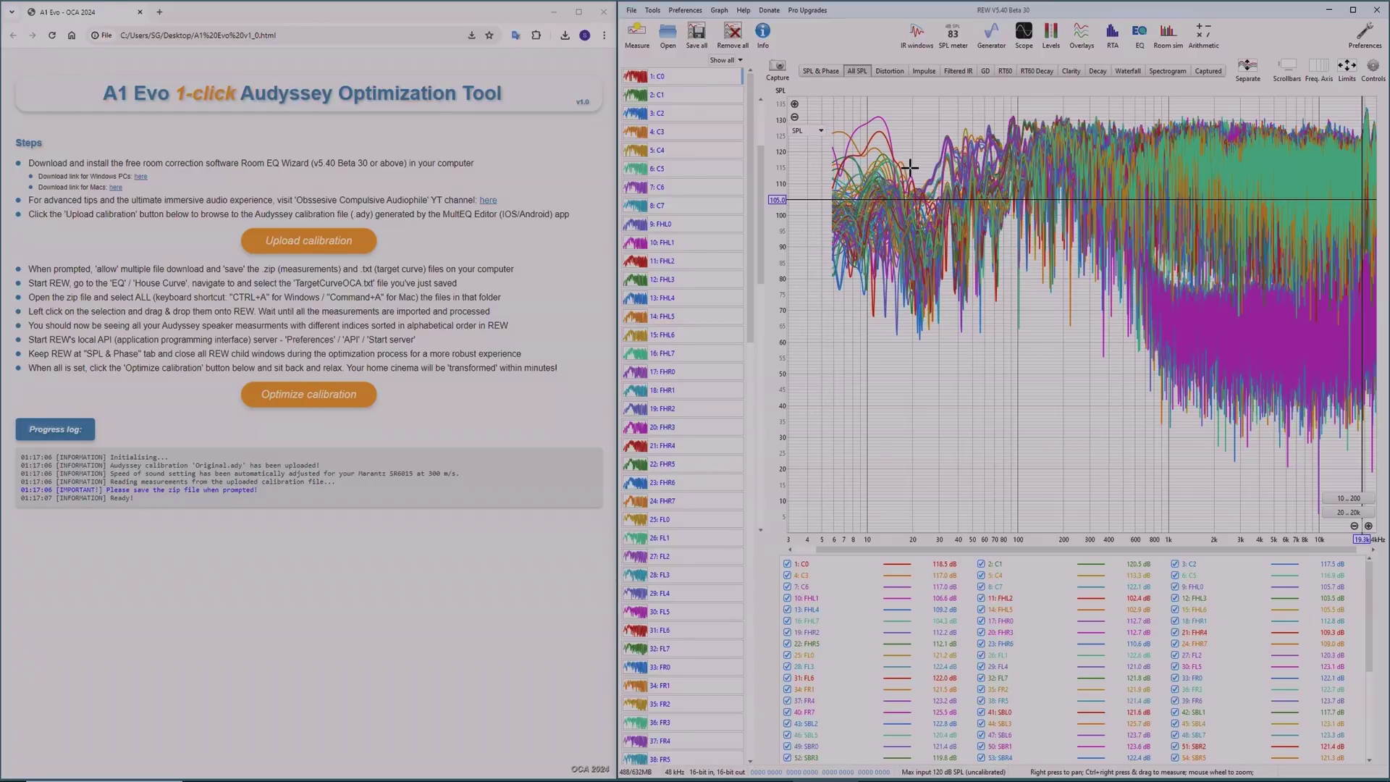
Return to the SPL & Phase graph and look at measurements C1 to C4, ending on C0.
{"action": "left_click", "coordinate": [819, 71]}
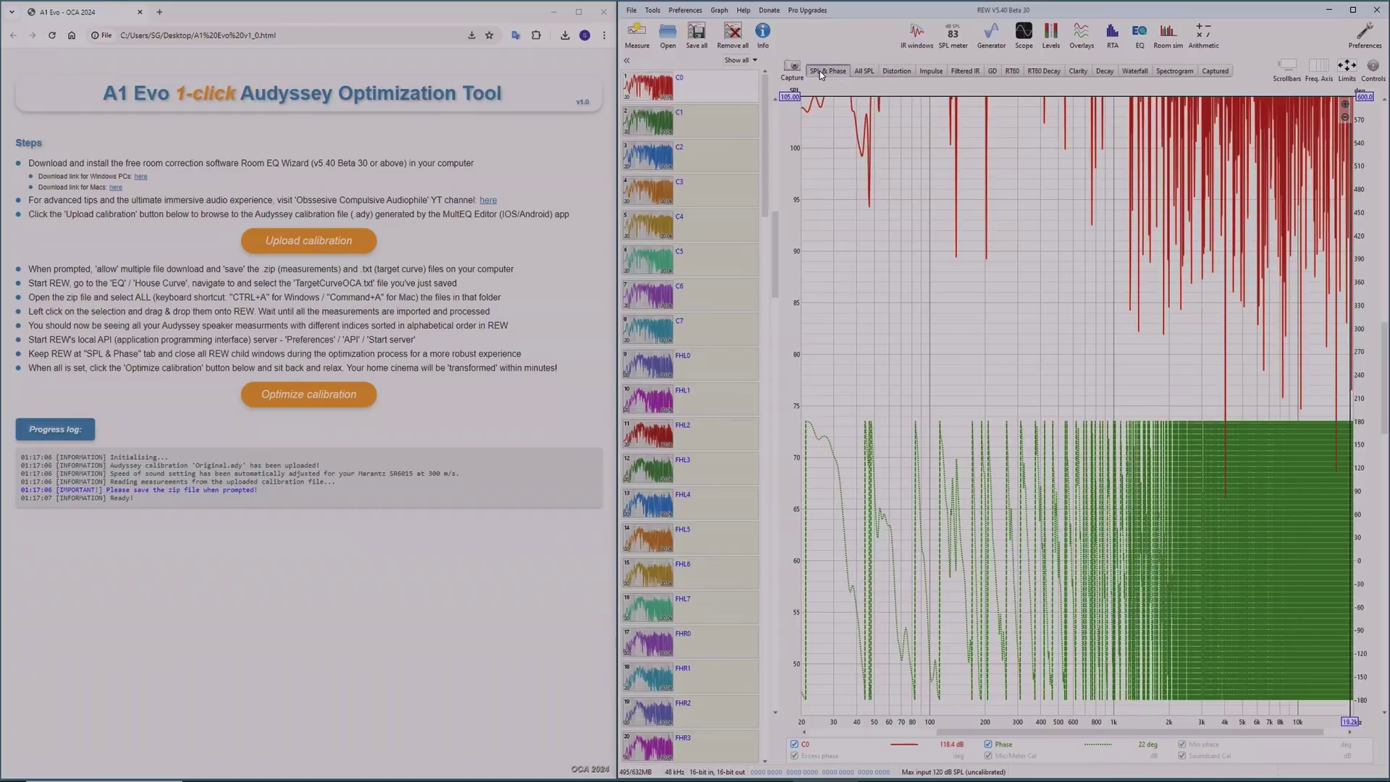
{"action": "left_click", "coordinate": [717, 121]}
{"action": "left_click", "coordinate": [715, 168]}
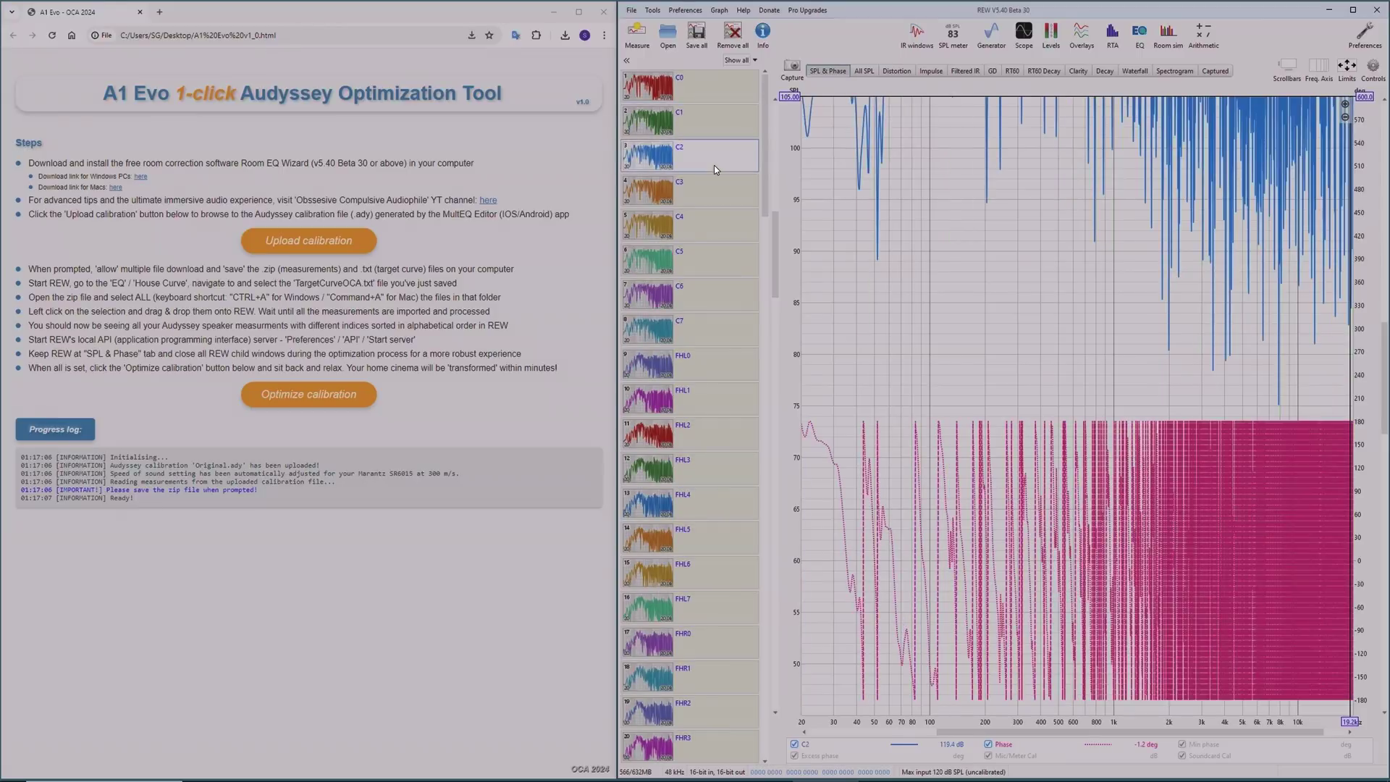
{"action": "left_click", "coordinate": [716, 192]}
{"action": "left_click", "coordinate": [711, 239]}
{"action": "left_click", "coordinate": [717, 158]}
{"action": "left_click", "coordinate": [713, 80]}
Save all measurements to the Desktop as zero.mdat.
{"action": "left_click", "coordinate": [696, 32]}
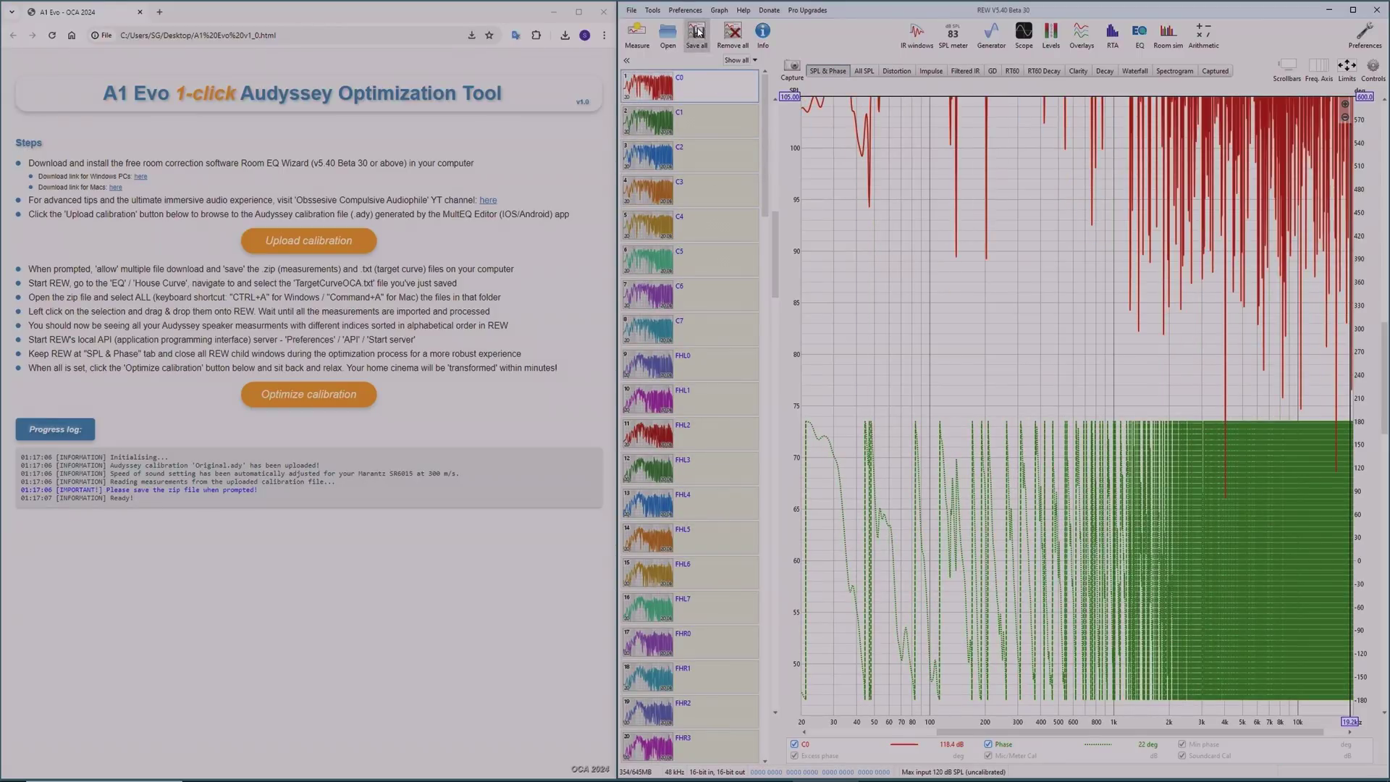
{"action": "left_click", "coordinate": [1017, 419]}
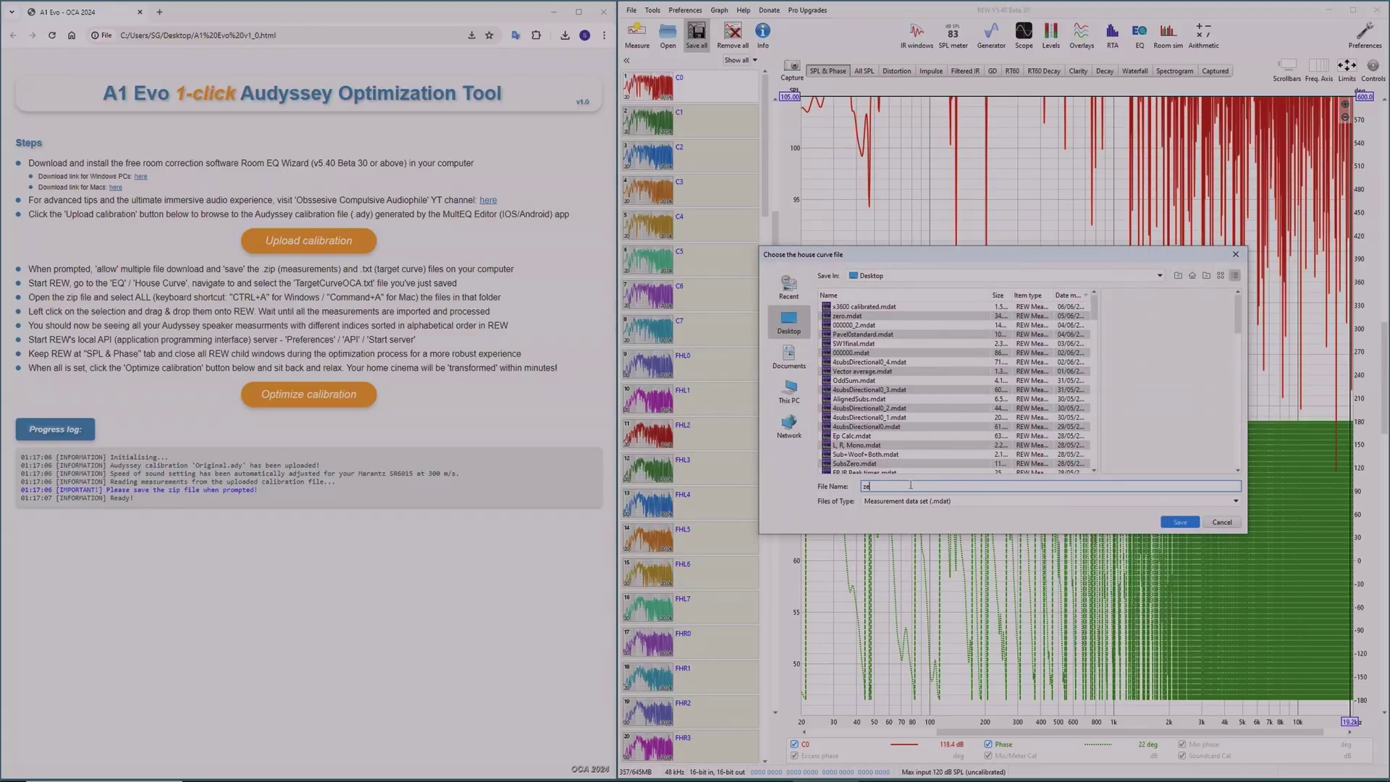
{"action": "type", "text": "zero"}
{"action": "left_click", "coordinate": [1181, 522]}
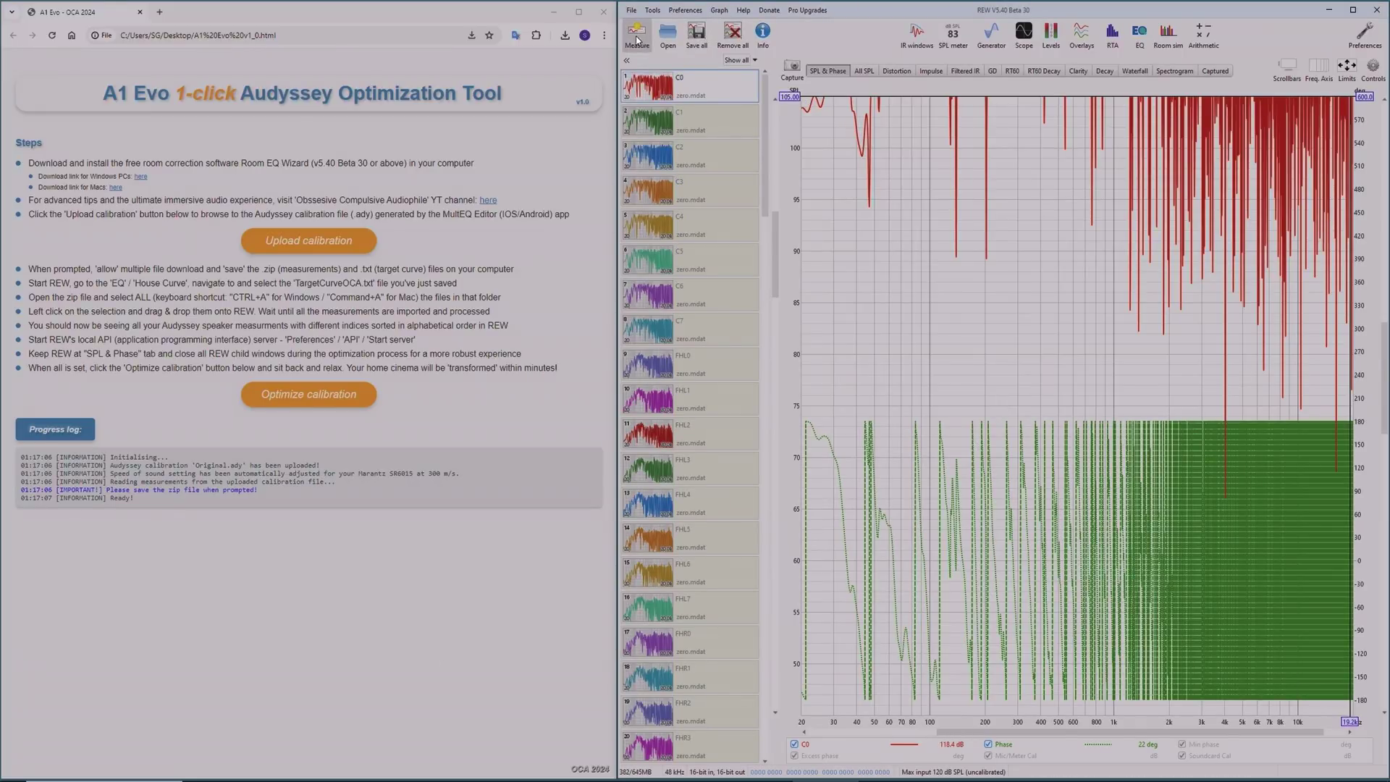
Try to upload Original.ady to A1 Evo again and reload the page.
{"action": "left_click", "coordinate": [309, 240]}
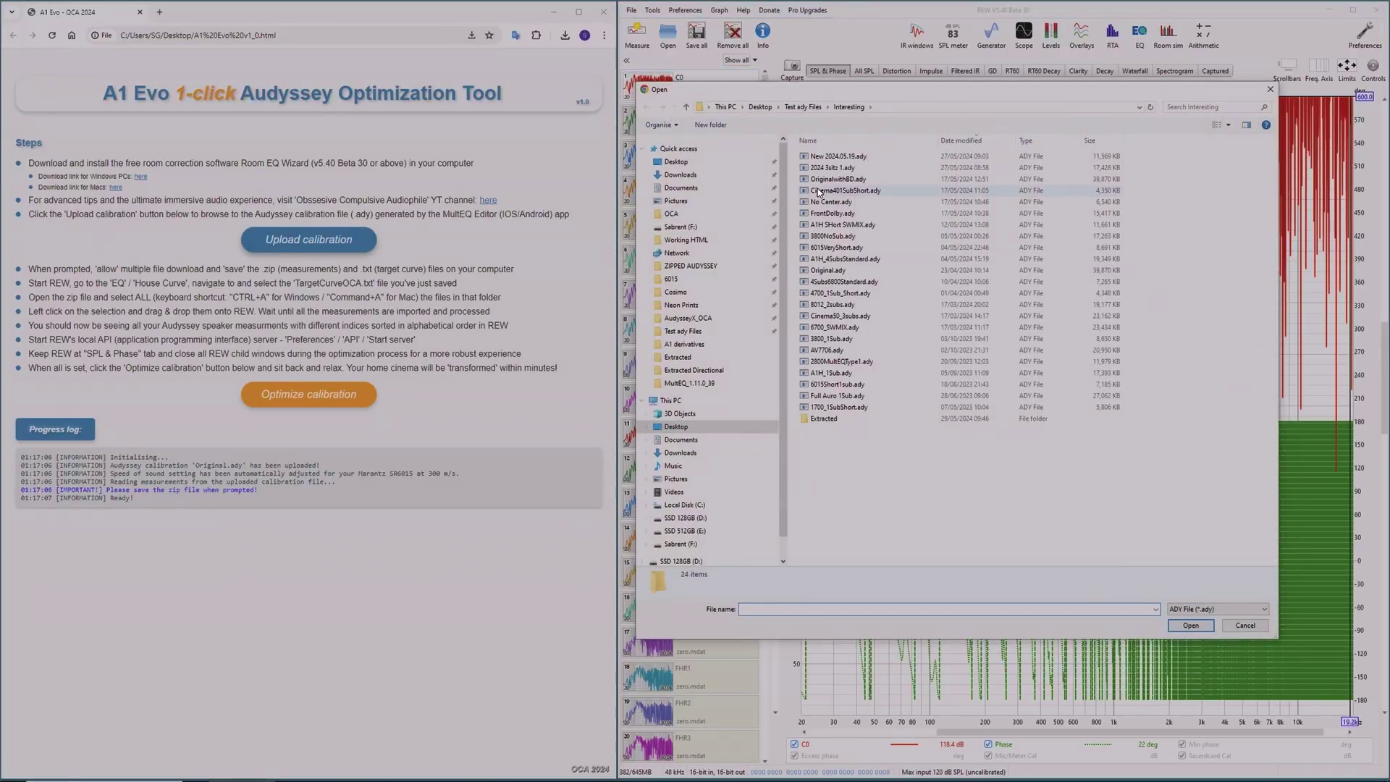
{"action": "double_click", "coordinate": [823, 271]}
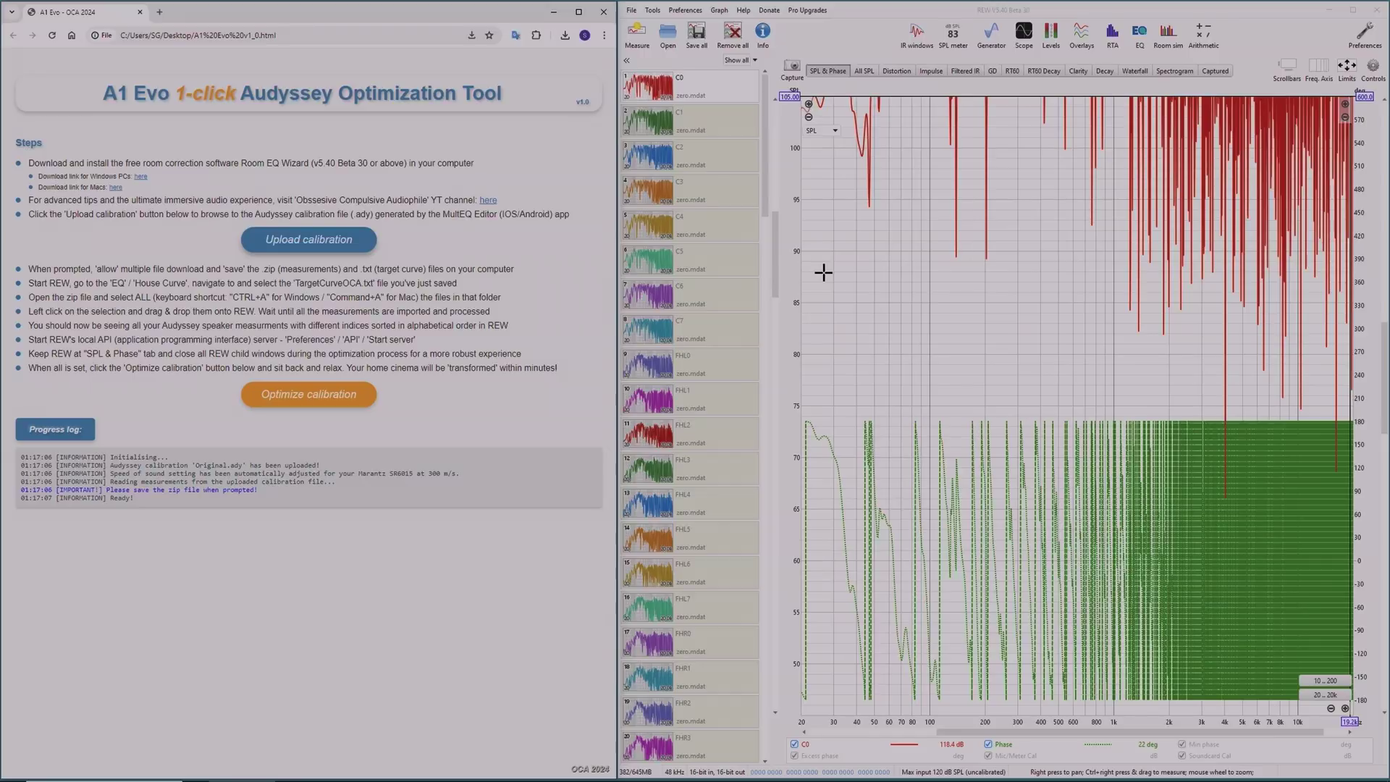
{"action": "right_click", "coordinate": [98, 134]}
{"action": "left_click", "coordinate": [112, 174]}
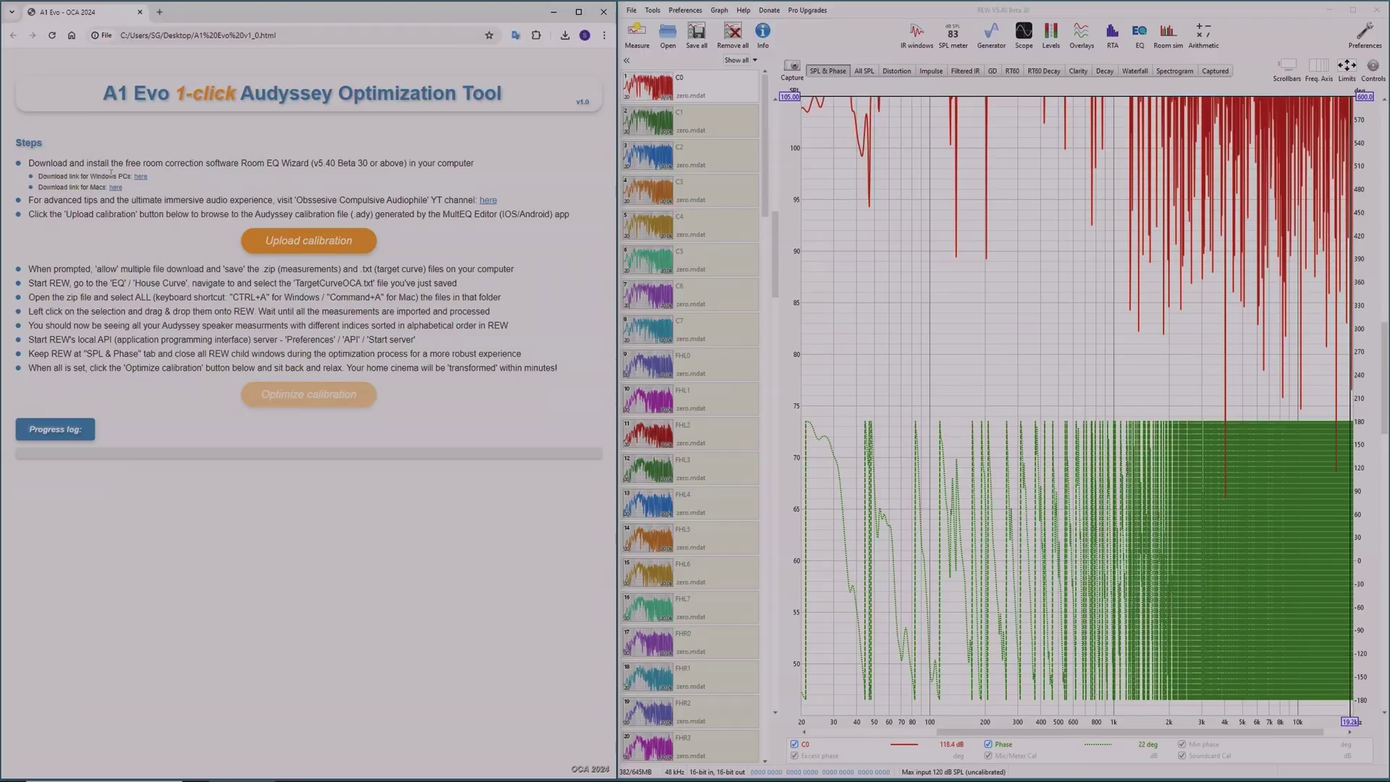
Upload Original.ady, allow multiple file downloads and cancel saving both the measurements zip and the target curve file.
{"action": "left_click", "coordinate": [309, 241]}
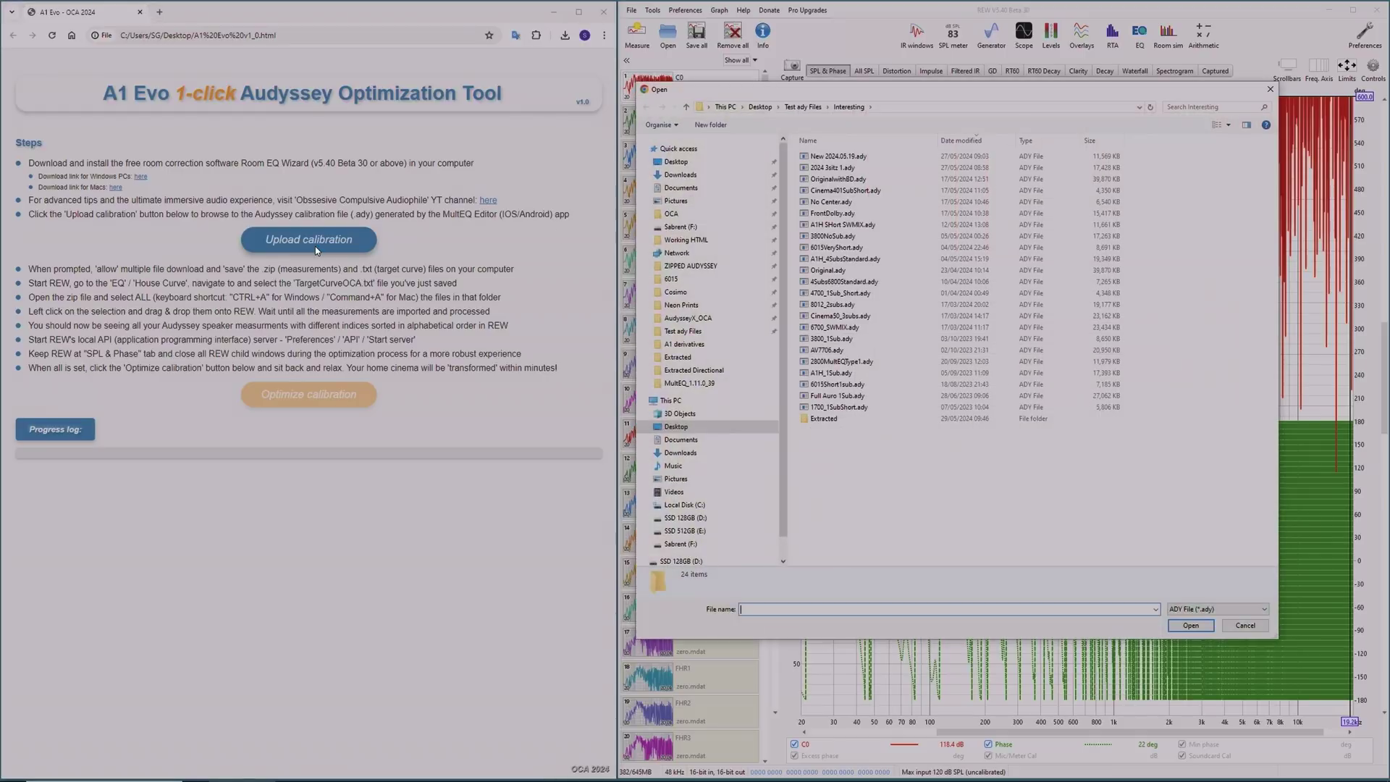
{"action": "double_click", "coordinate": [828, 270]}
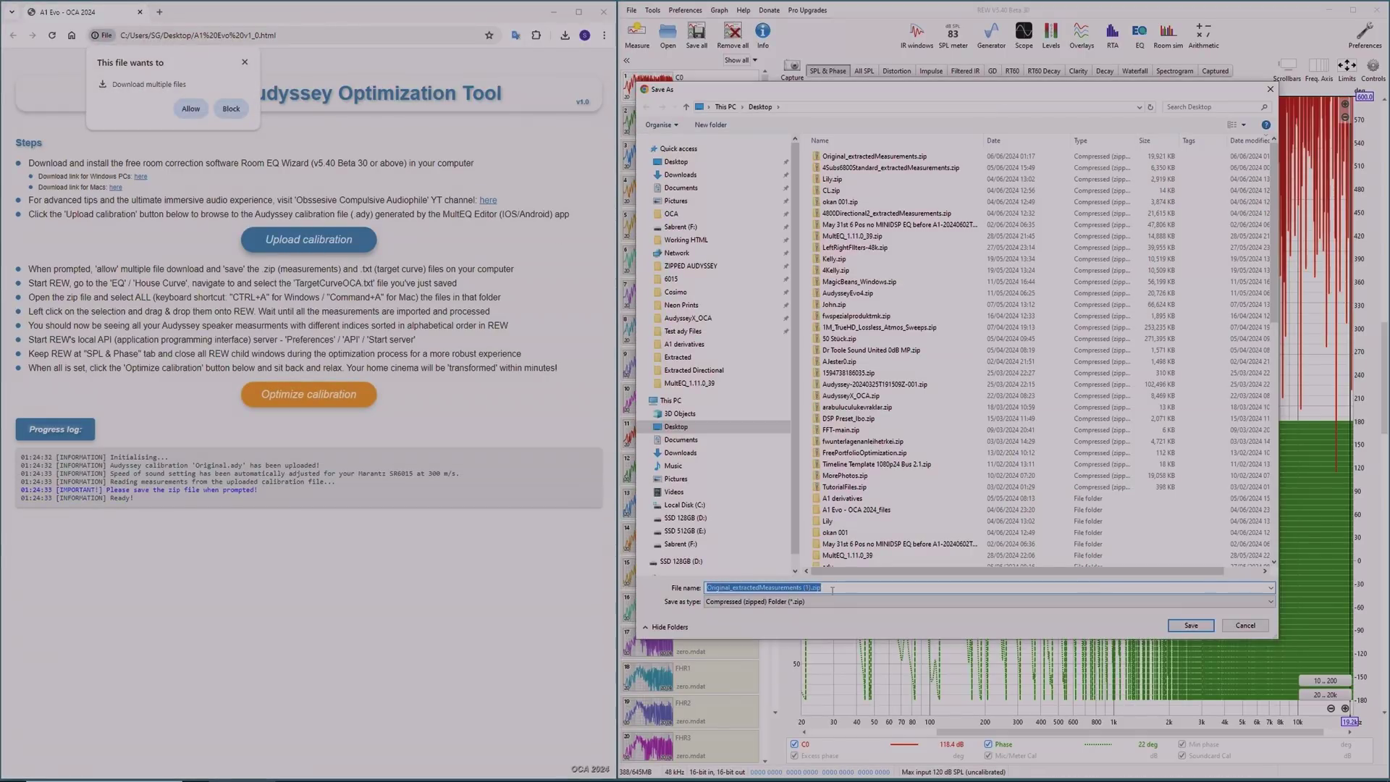
{"action": "left_click", "coordinate": [1244, 624]}
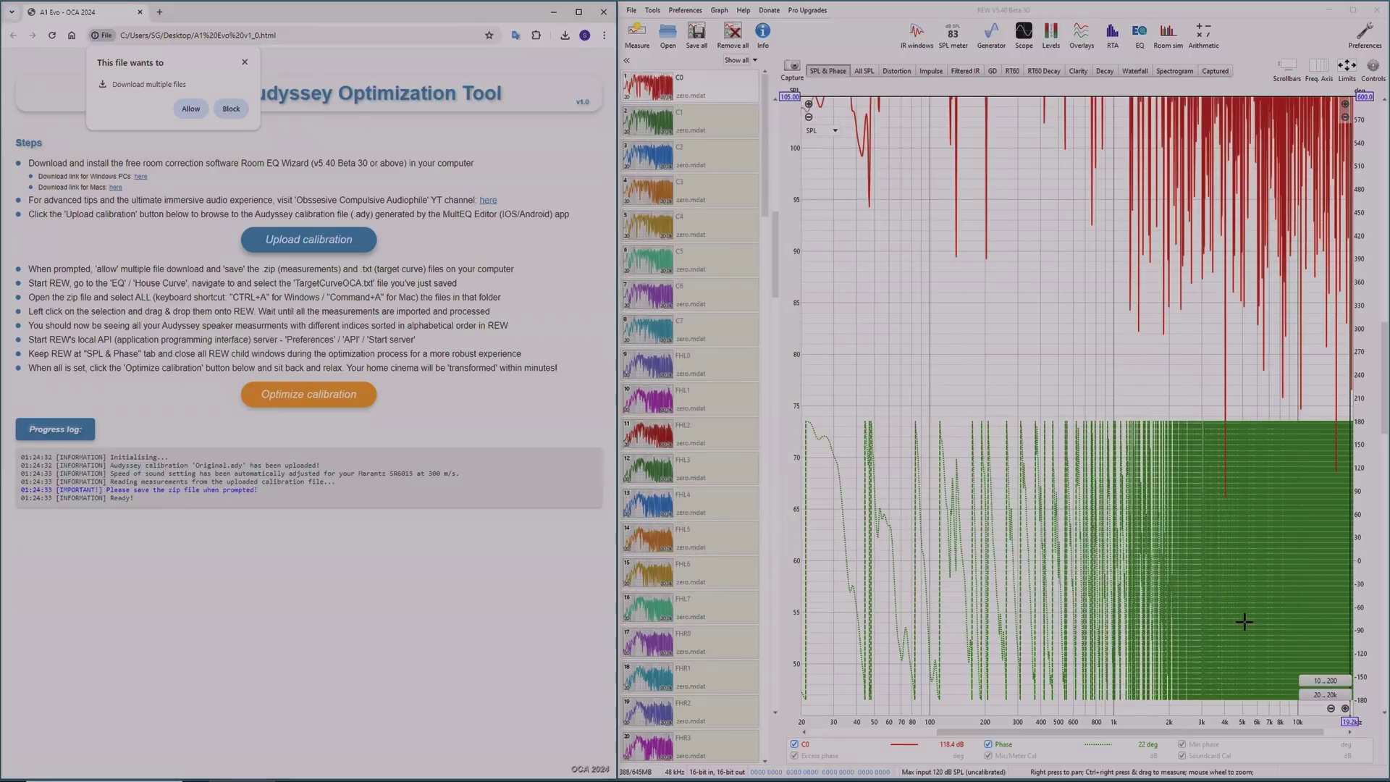
{"action": "left_click", "coordinate": [190, 109]}
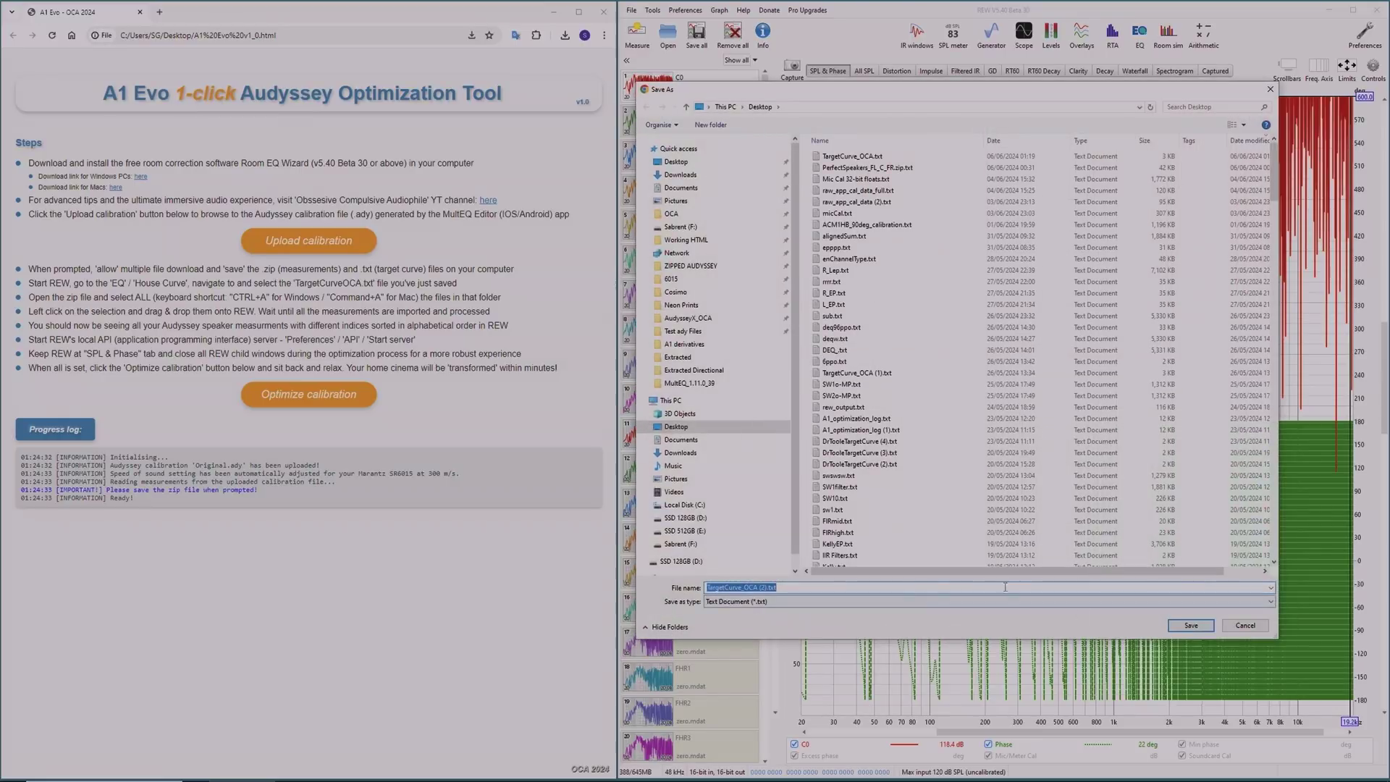
{"action": "left_click", "coordinate": [1231, 625]}
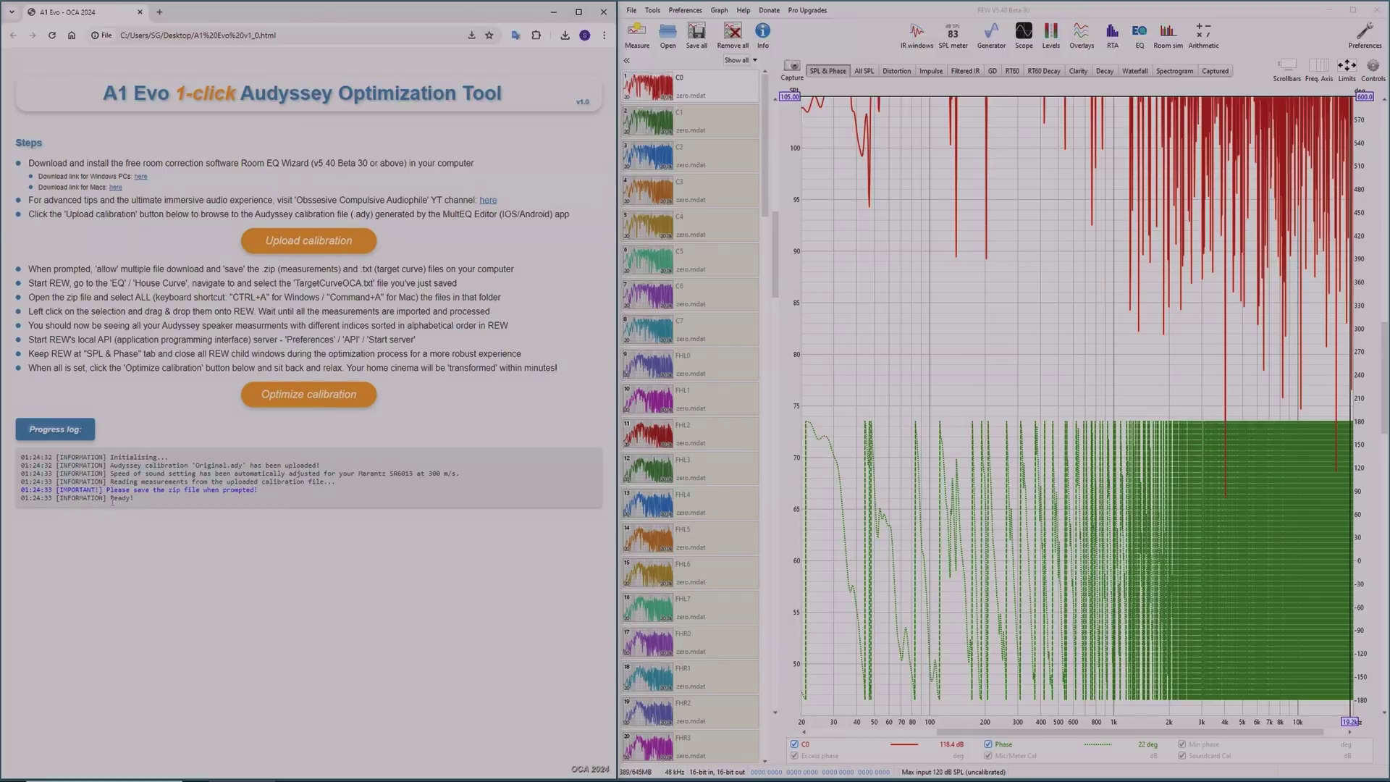
Run the calibration optimization and highlight the active custom target curve and bass mode entries in the progress log.
{"action": "left_click", "coordinate": [336, 397]}
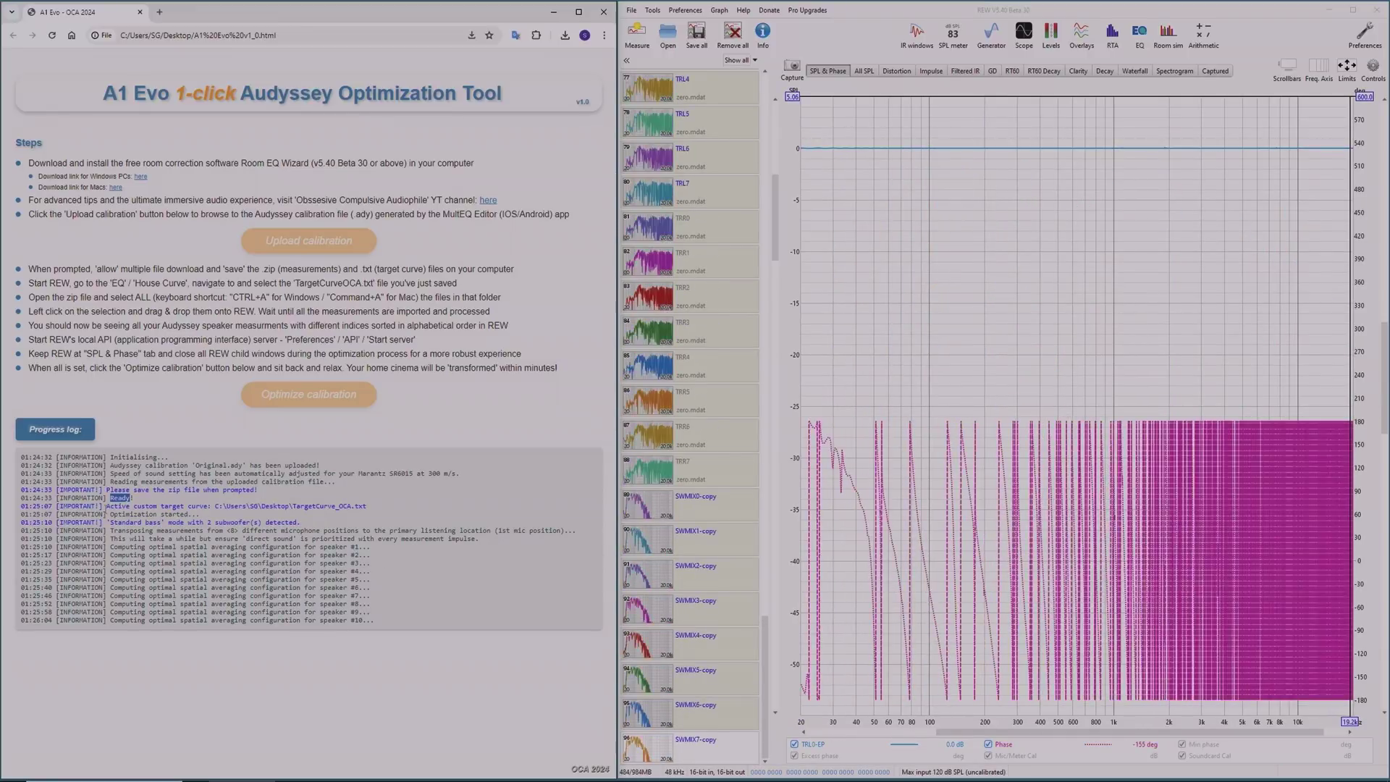
{"action": "left_click_drag", "start_coordinate": [106, 506], "coordinate": [361, 505]}
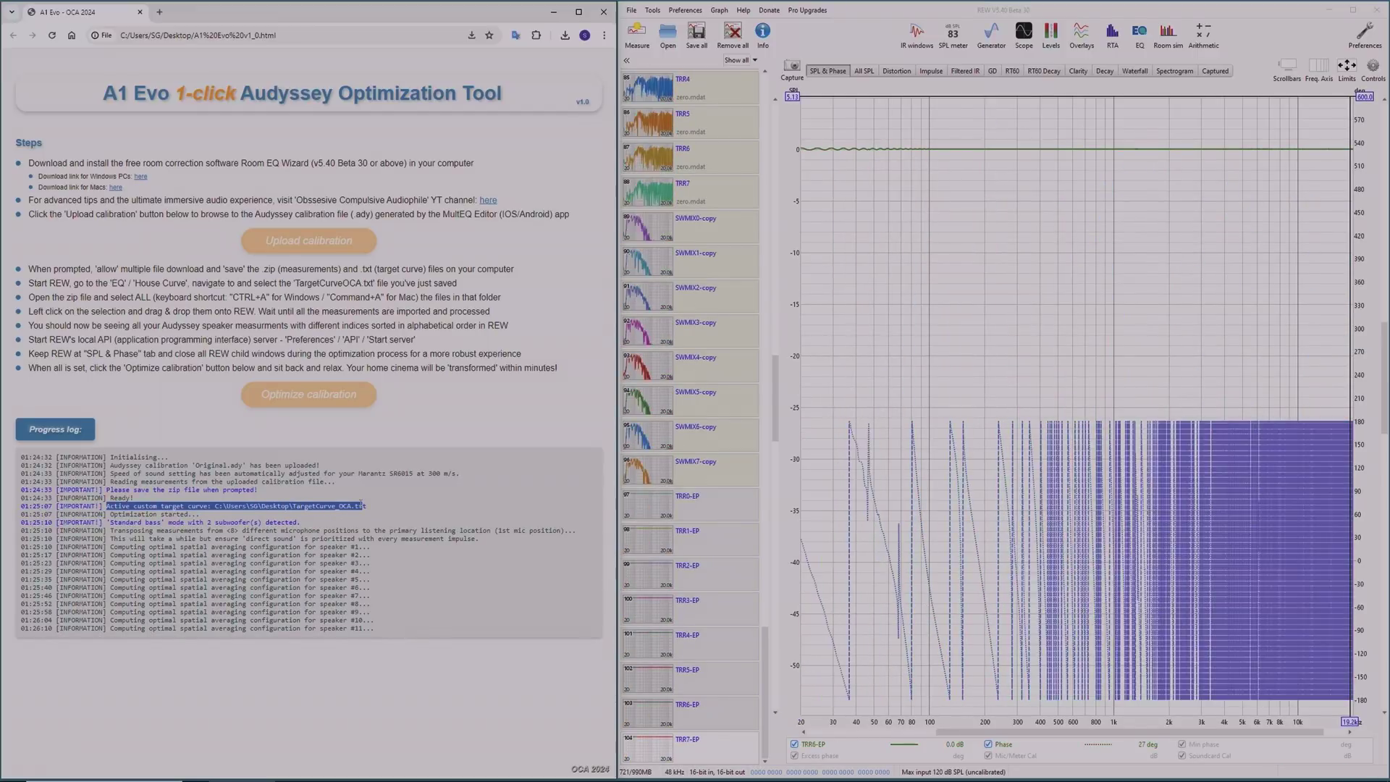
{"action": "left_click_drag", "start_coordinate": [106, 523], "coordinate": [376, 524]}
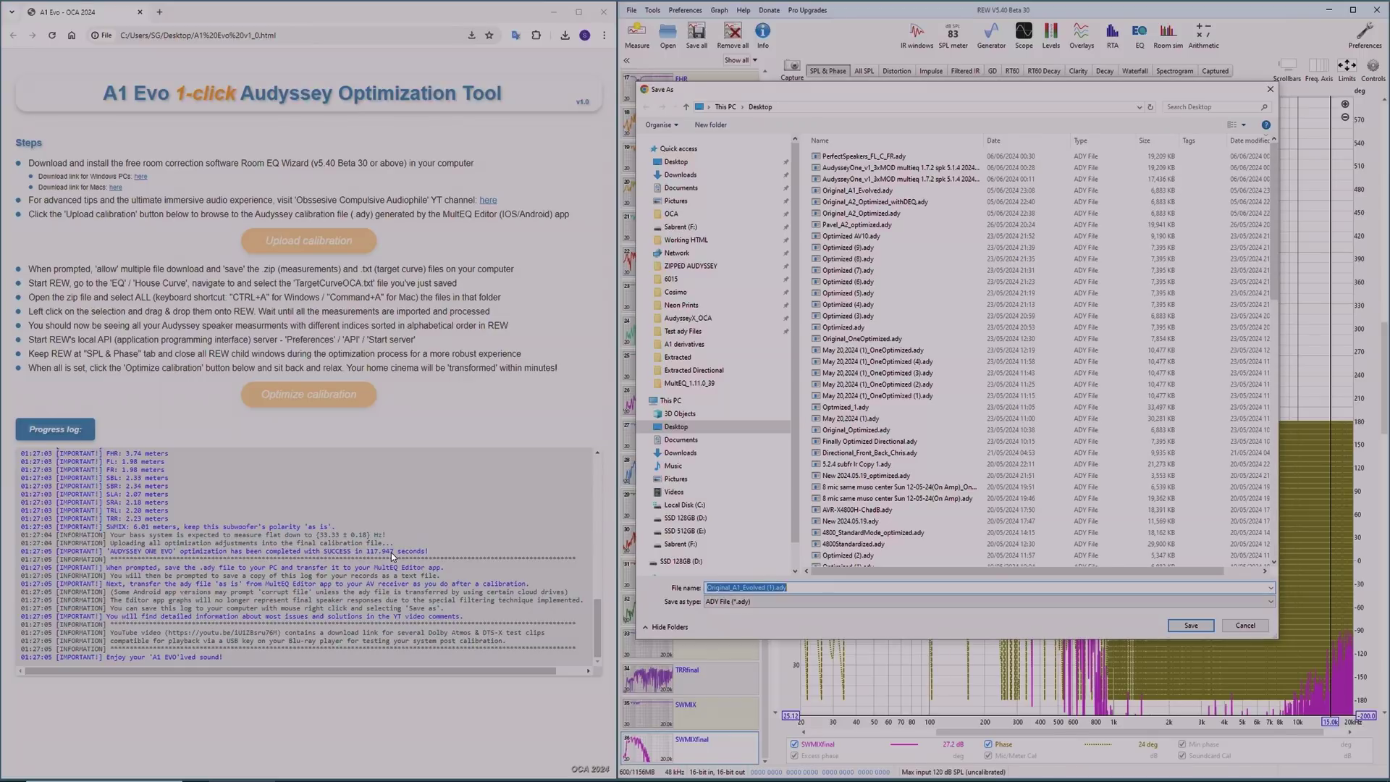
Save the optimized calibration to the Desktop as Original_A1_Evolved.ady, replacing the existing file, and save Original_A1_Evolved_DEQ0dB.ady as well.
{"action": "left_click", "coordinate": [767, 588]}
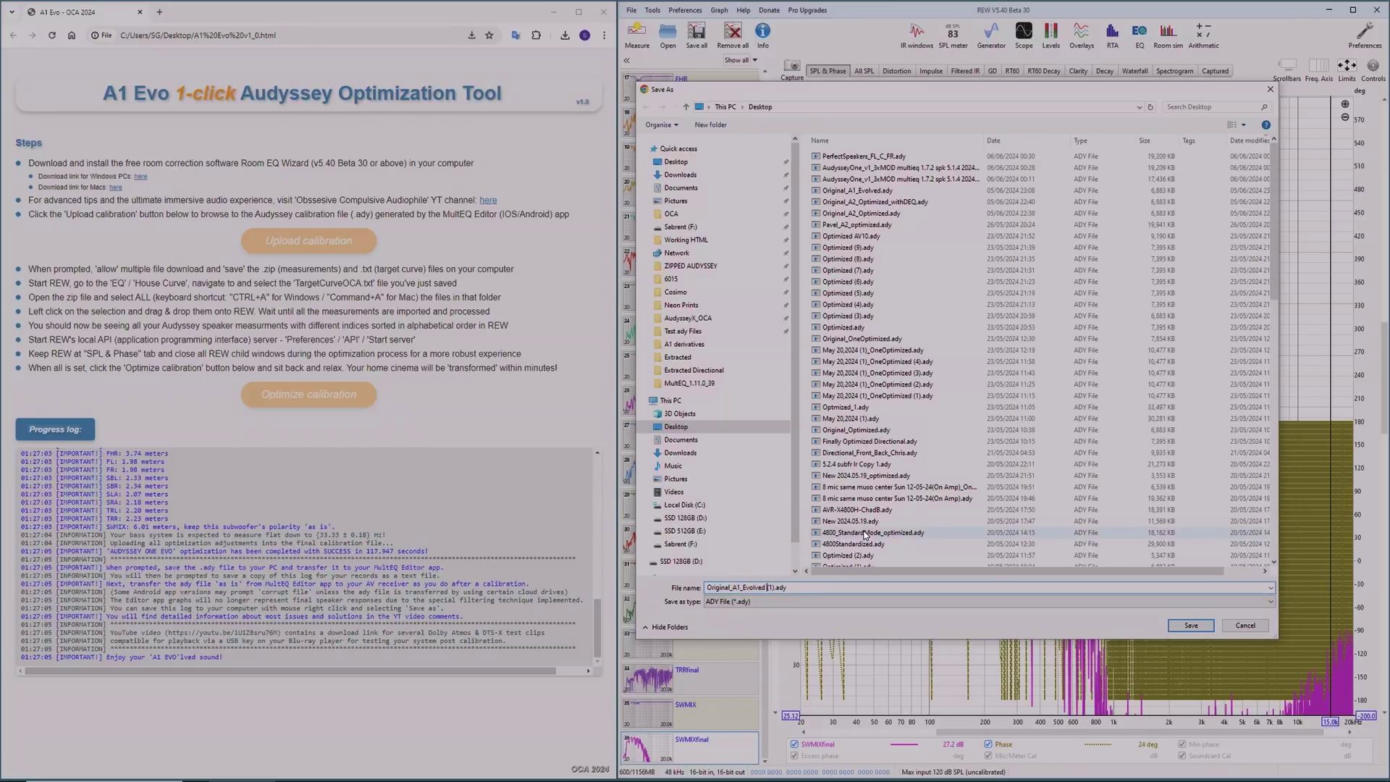
{"action": "key", "text": "Delete"}
{"action": "key", "text": "Delete"}
{"action": "key", "text": "Delete"}
{"action": "key", "text": "BackSpace"}
{"action": "left_click", "coordinate": [1192, 625]}
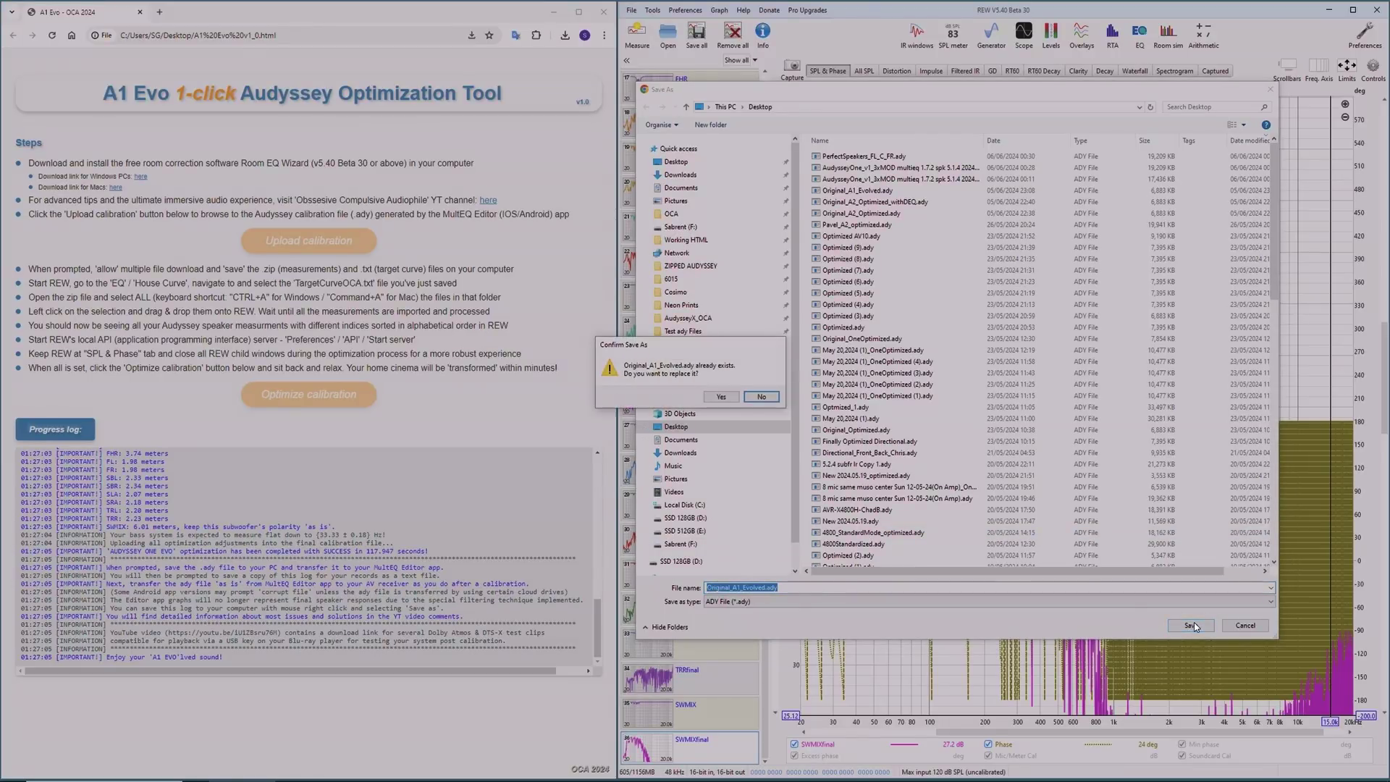
{"action": "left_click", "coordinate": [722, 396]}
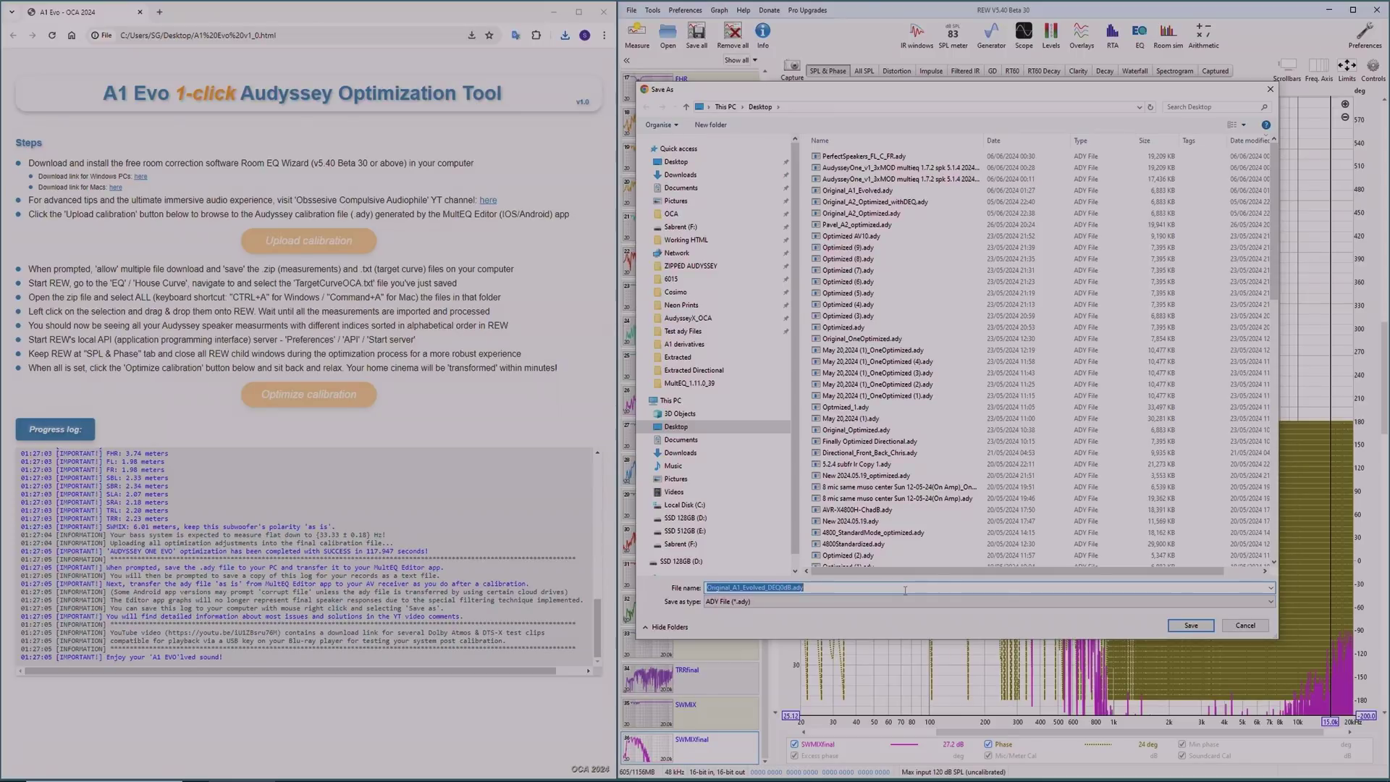
{"action": "left_click", "coordinate": [1192, 624]}
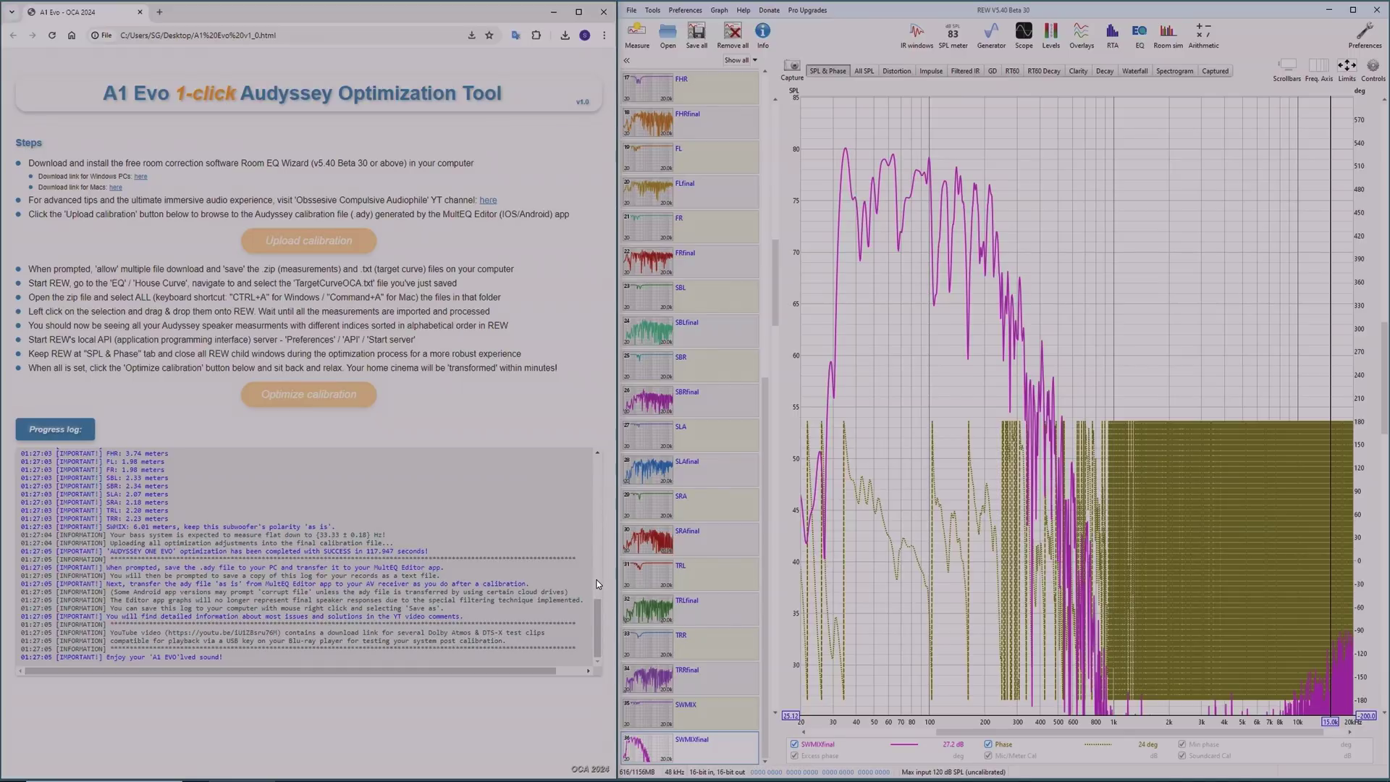
Find both saved .ady files in the Desktop folder, select them, single out Original_A1_Evolved_DEQ0dB.ady and close the folder.
{"action": "left_click", "coordinate": [232, 771]}
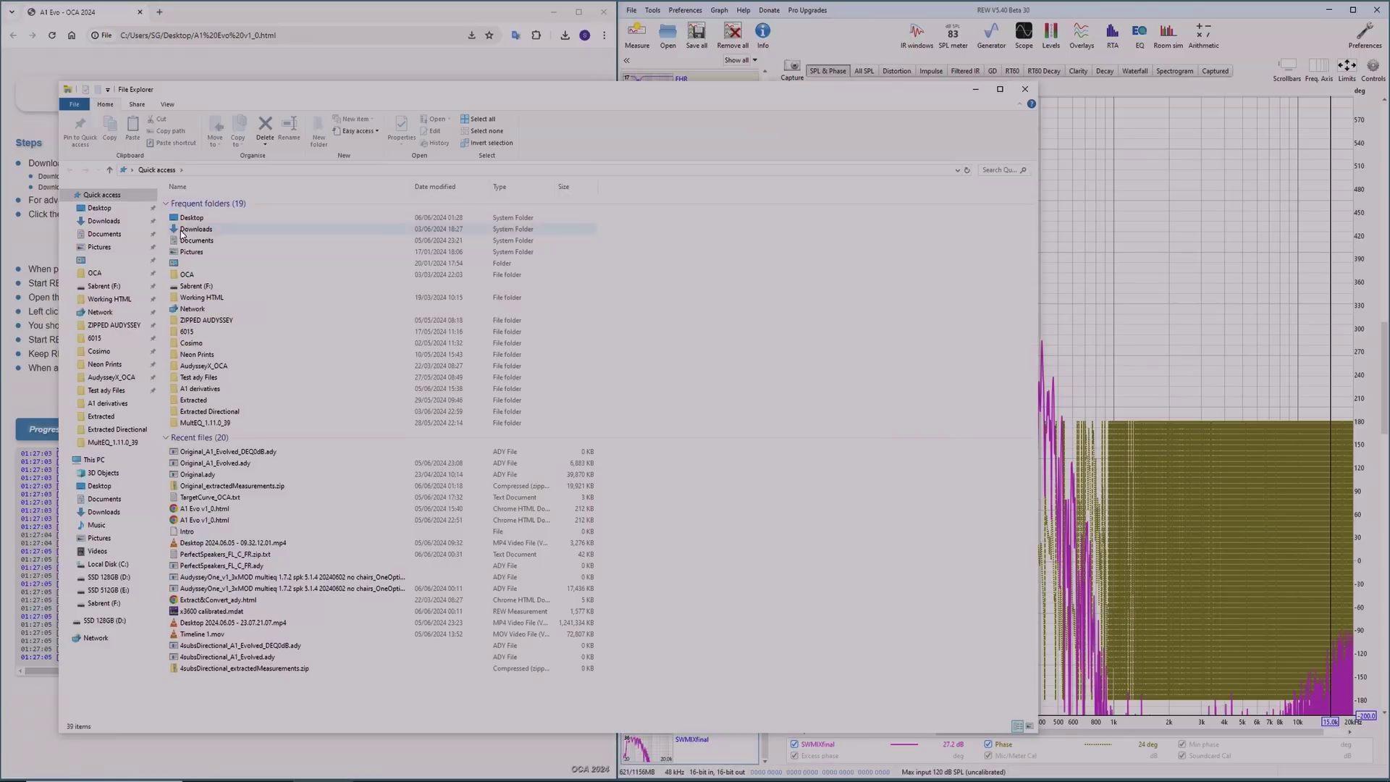
{"action": "double_click", "coordinate": [191, 218]}
{"action": "left_click_drag", "start_coordinate": [316, 89], "coordinate": [527, 86]}
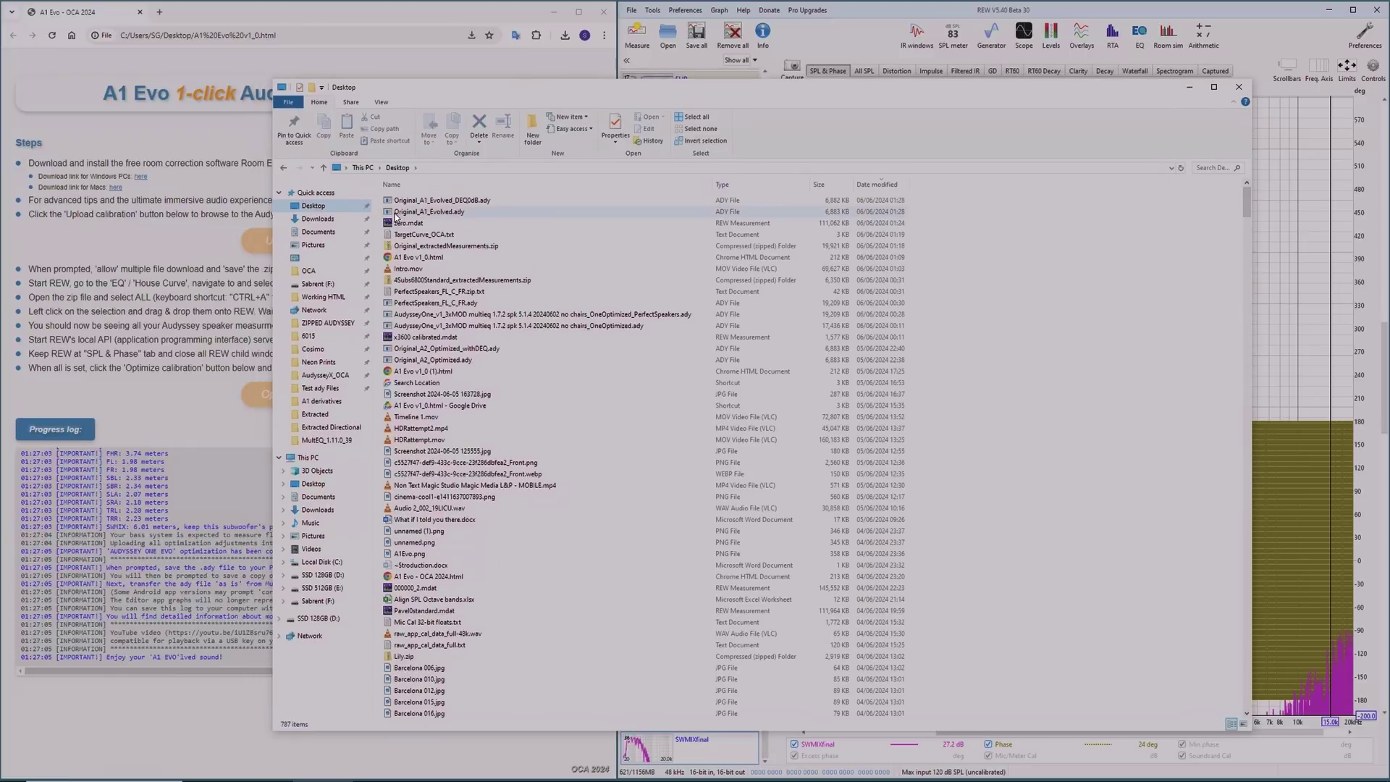
{"action": "left_click", "coordinate": [406, 202]}
{"action": "left_click", "coordinate": [409, 211], "text": "shift"}
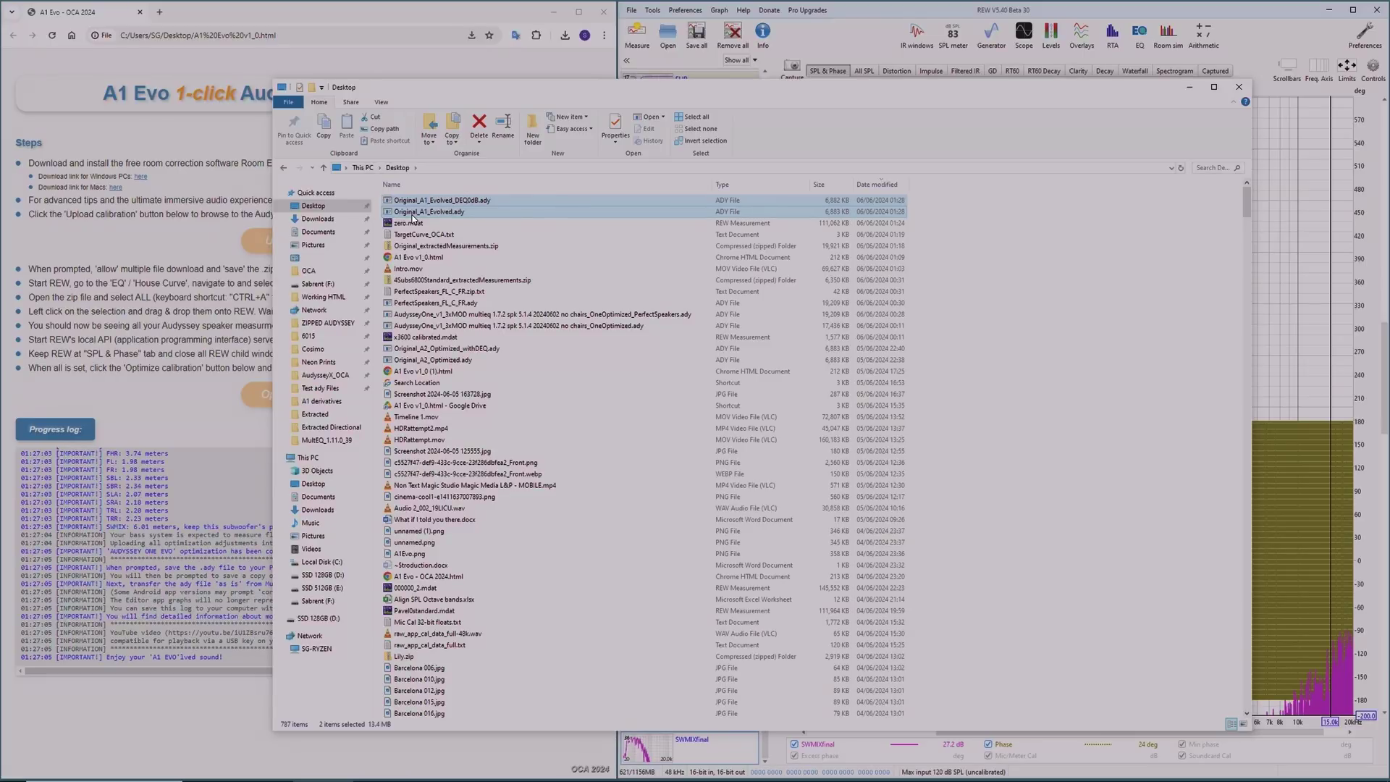
{"action": "left_click", "coordinate": [452, 201]}
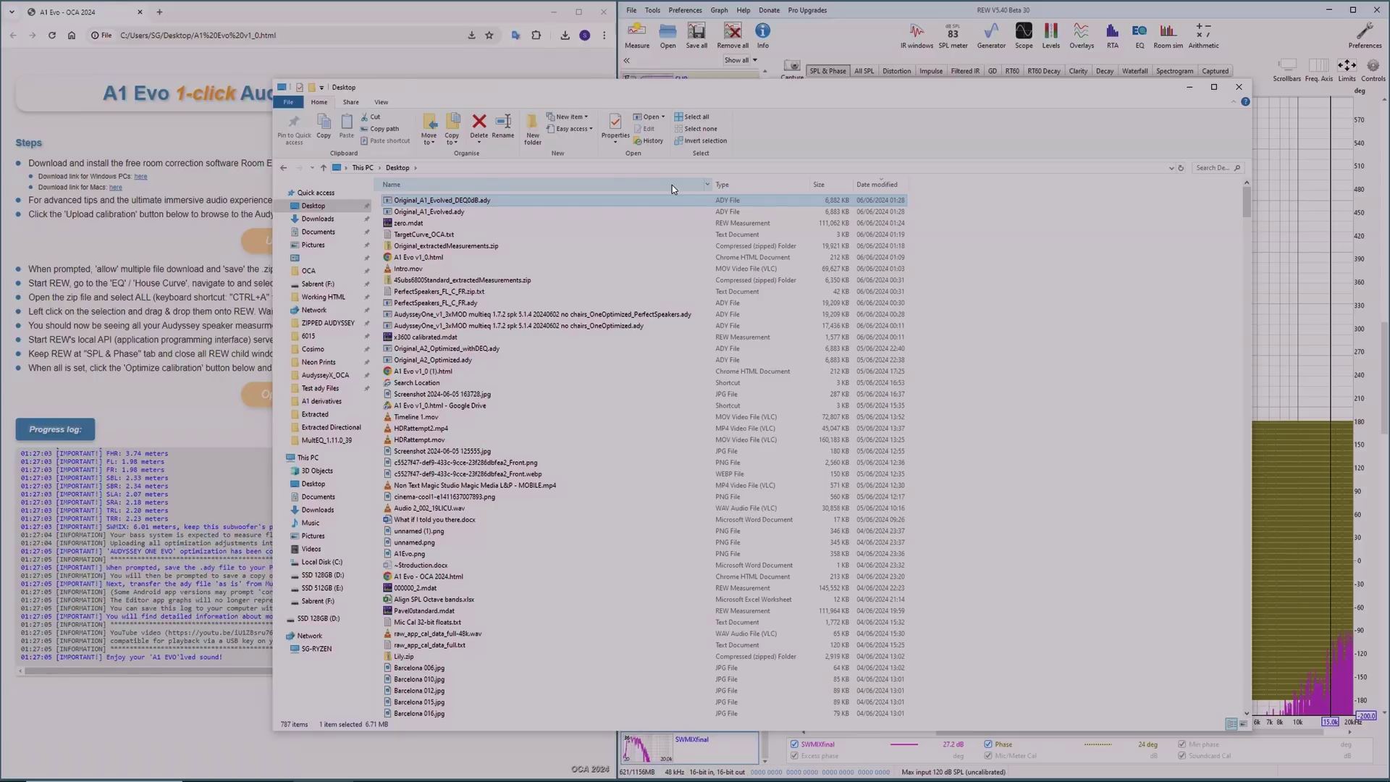
{"action": "key", "text": "alt+F4"}
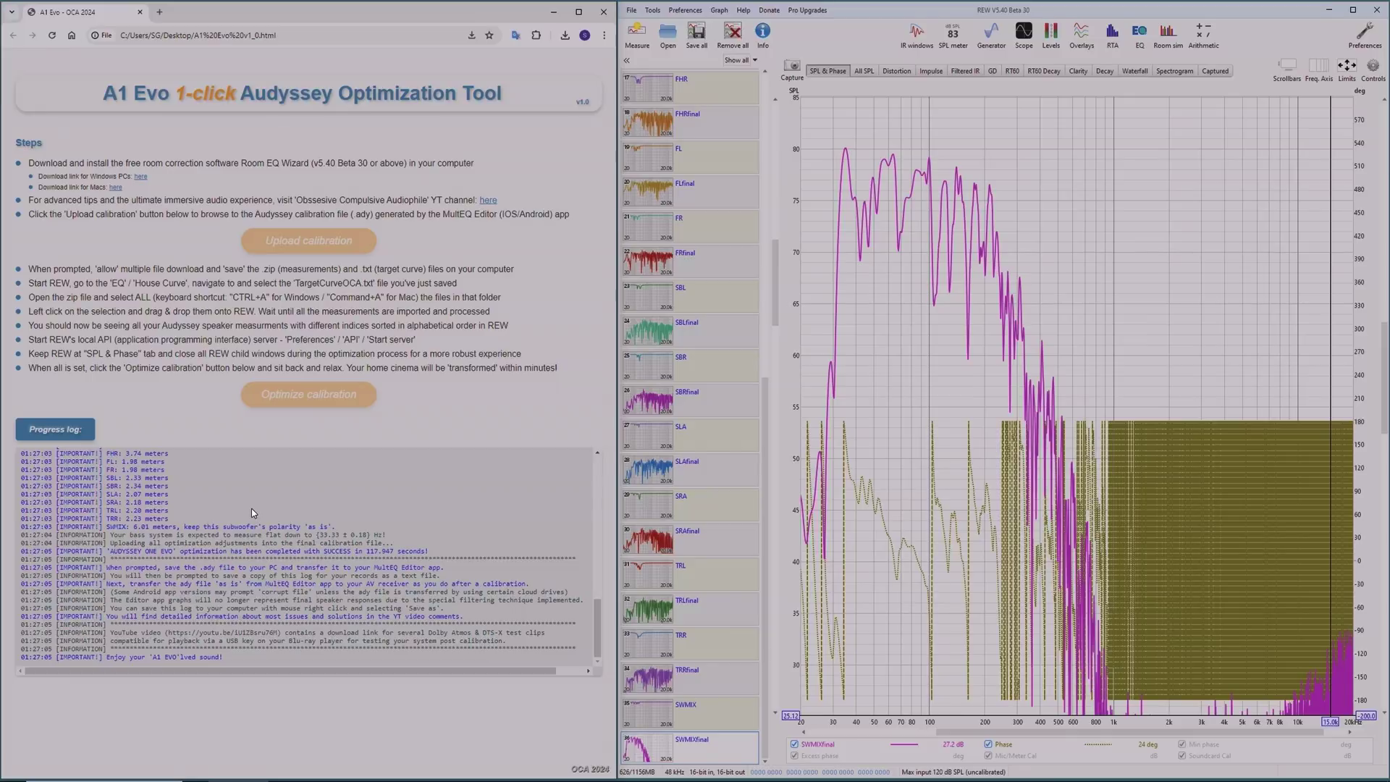
Look through the progress log and try to save the page as a complete web page on the Desktop.
{"action": "scroll", "coordinate": [275, 521], "scroll_direction": "up", "scroll_amount": 15}
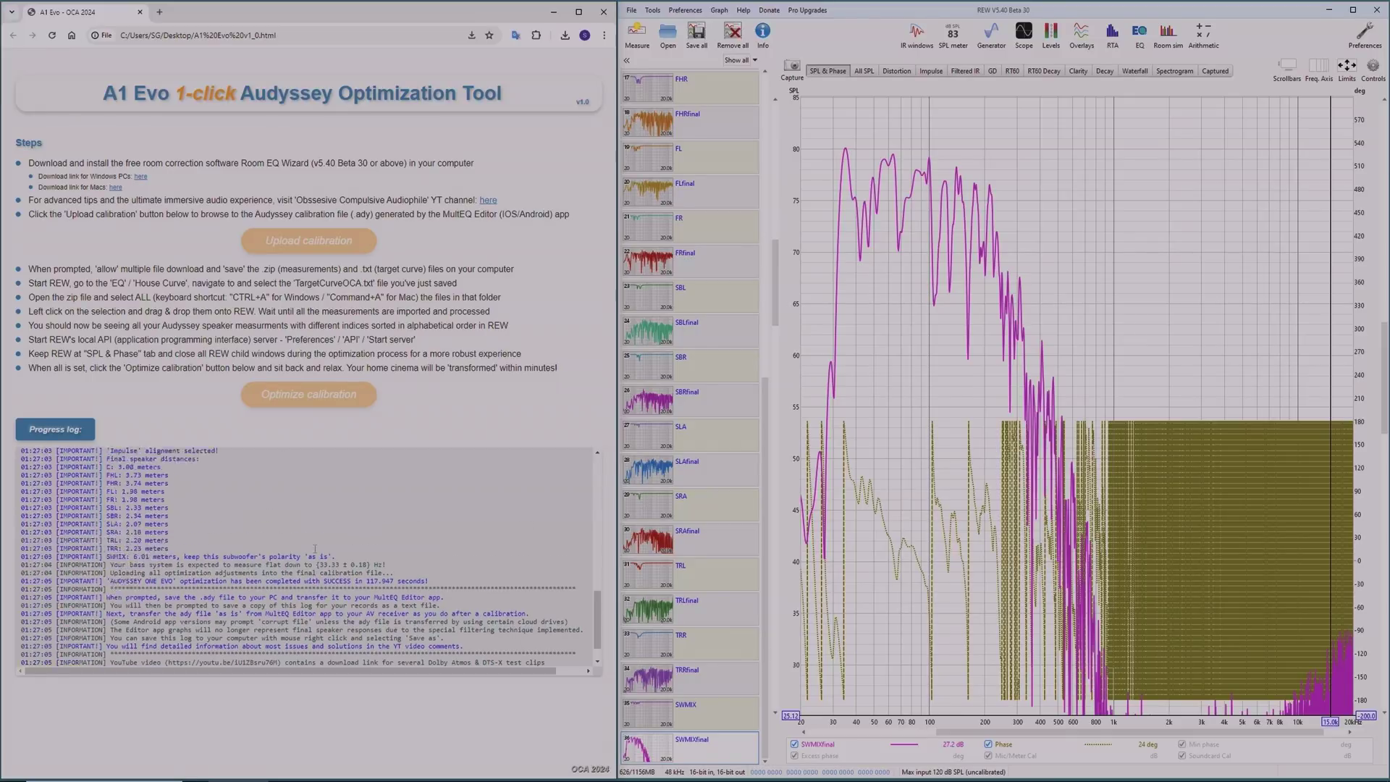
{"action": "scroll", "coordinate": [310, 537], "scroll_direction": "down", "scroll_amount": 10}
{"action": "right_click", "coordinate": [305, 527]}
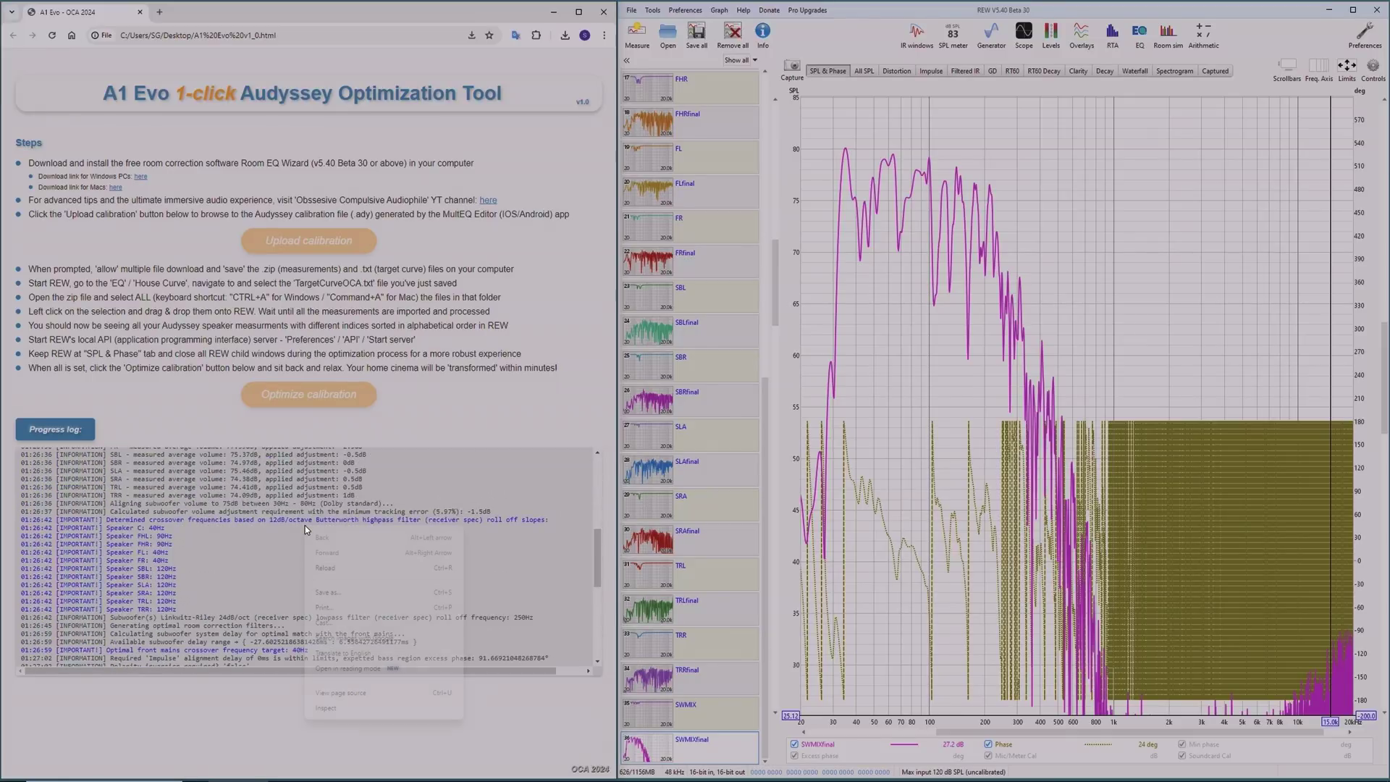
{"action": "left_click", "coordinate": [328, 592]}
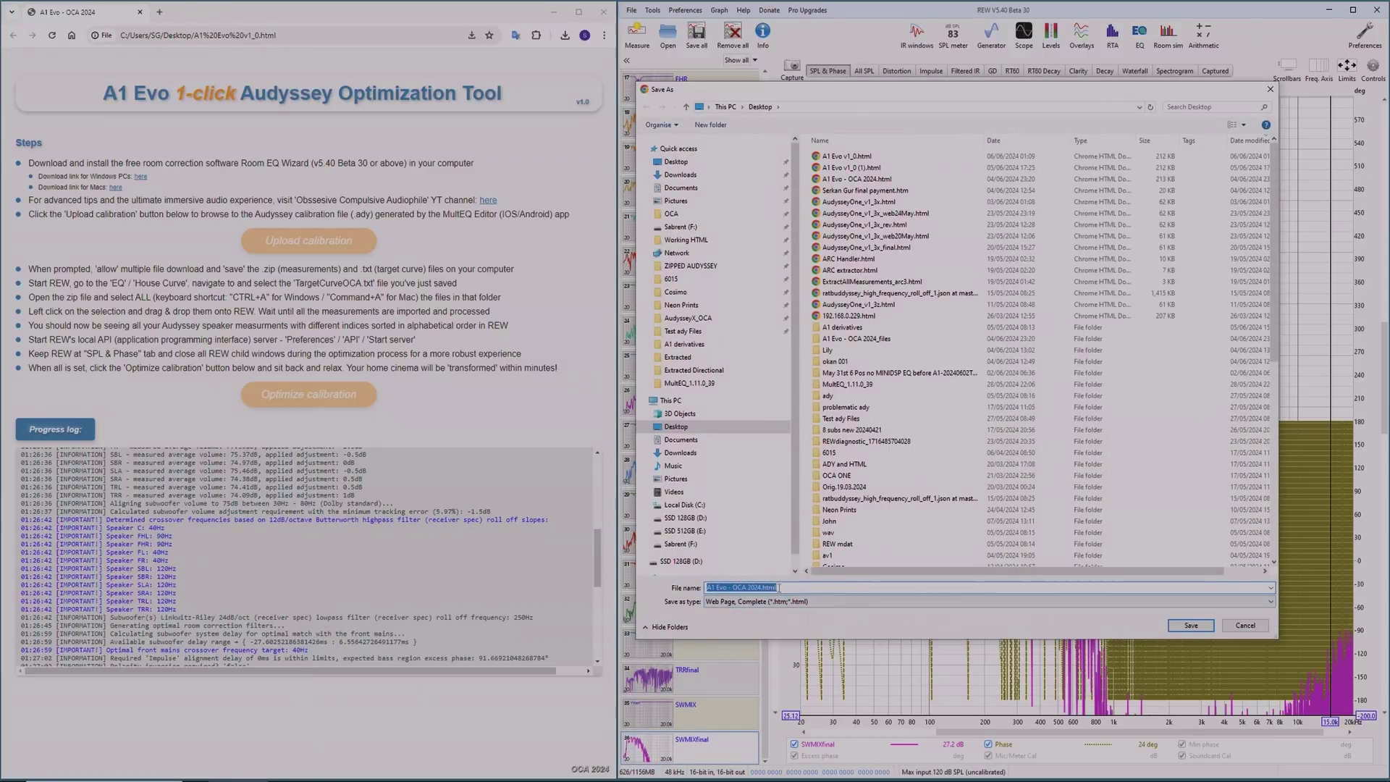
{"action": "left_click", "coordinate": [684, 163]}
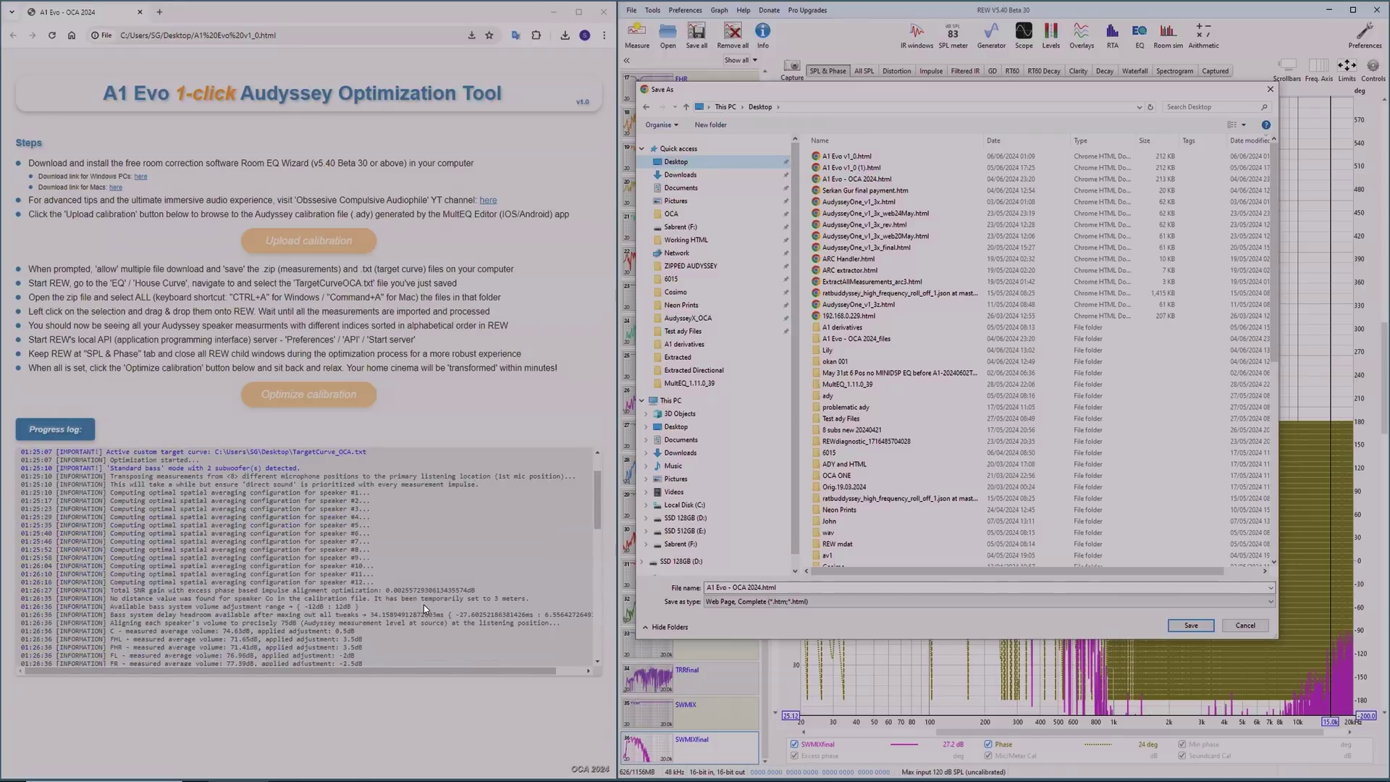
{"action": "key", "text": "Escape"}
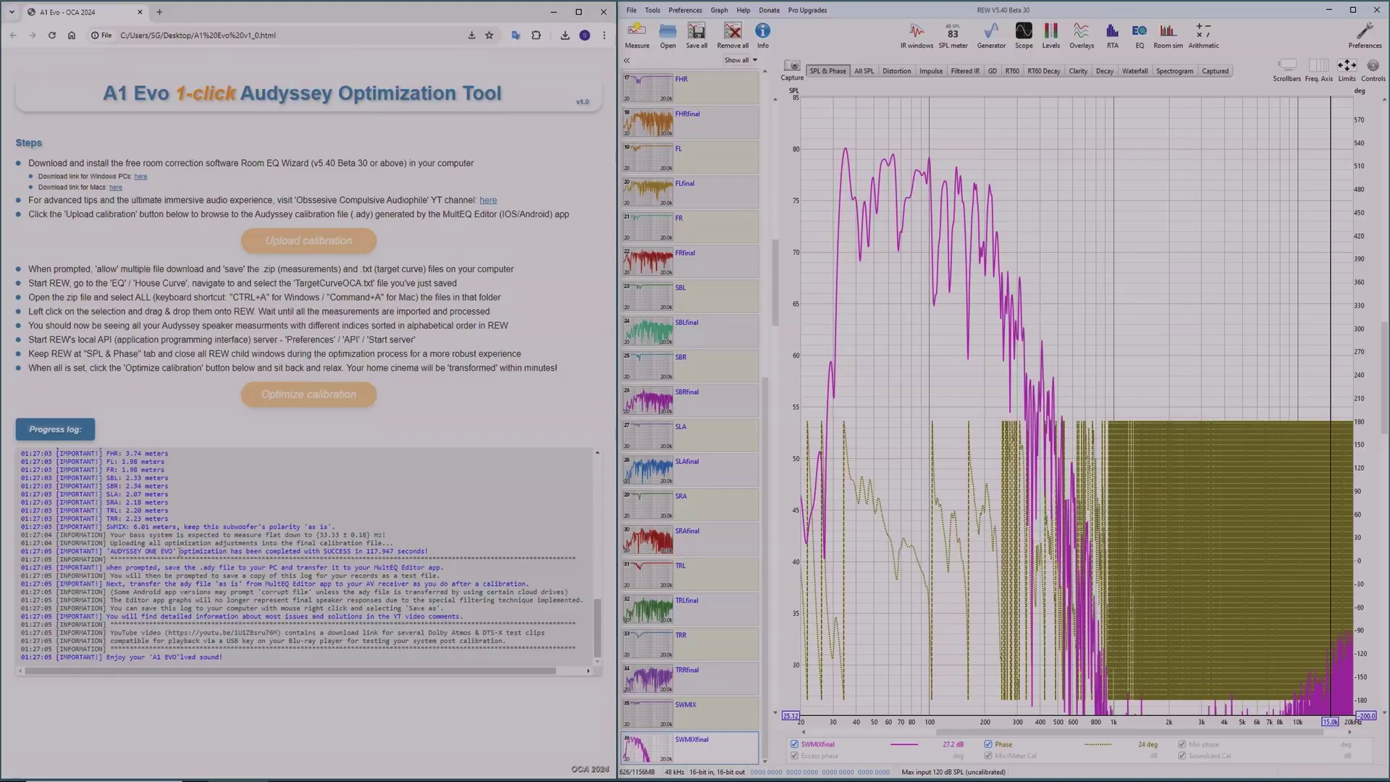
Switch to Sublime Text with A1 Evo v1_0.html open and widen its window to view the code.
{"action": "mouse_move", "coordinate": [220, 780]}
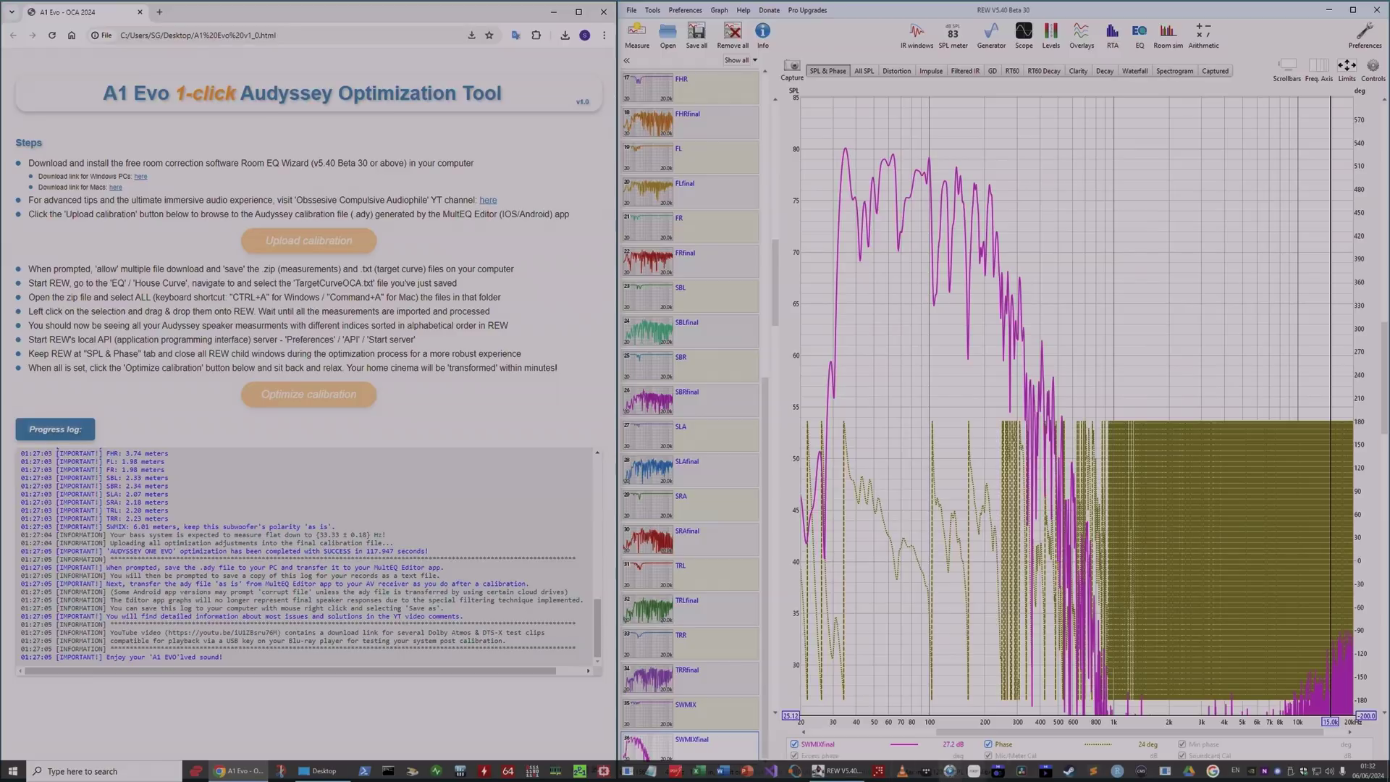
{"action": "left_click", "coordinate": [1071, 770]}
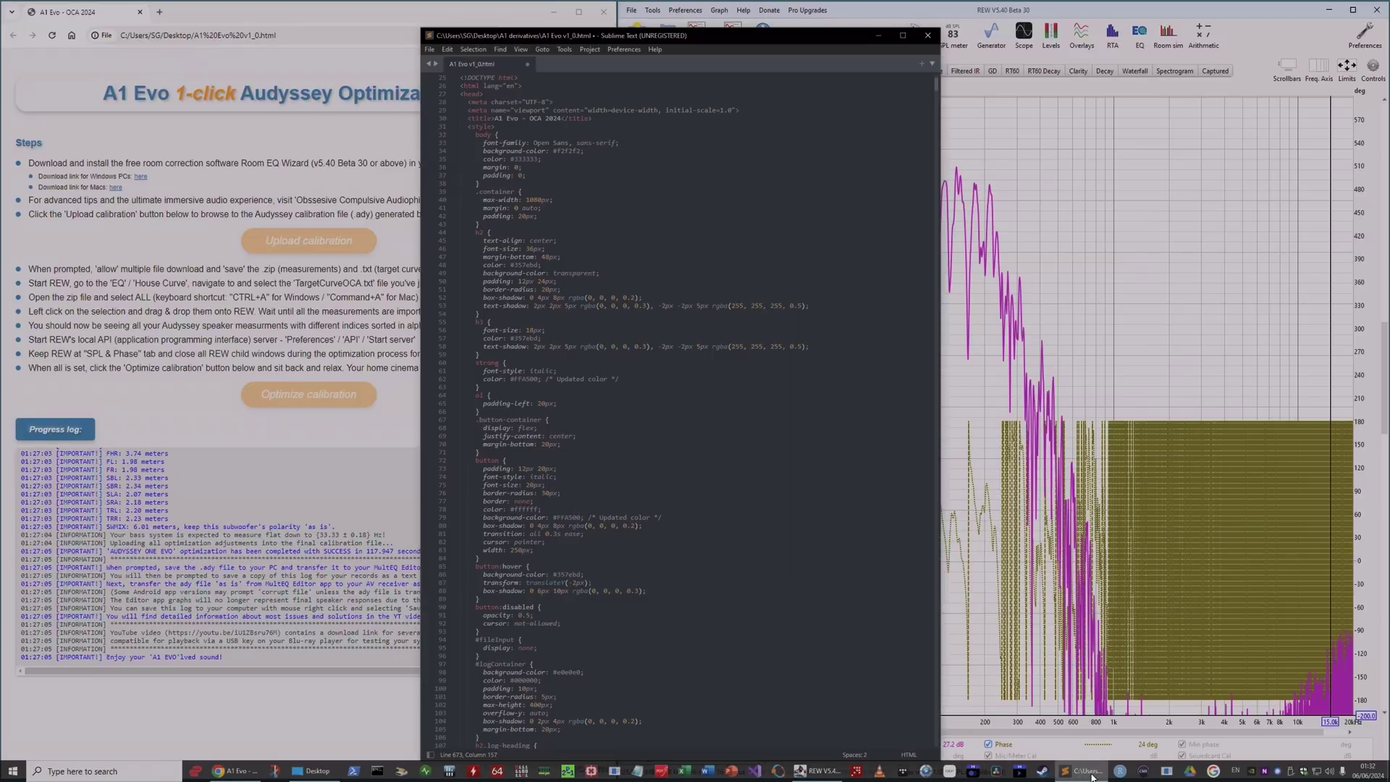
{"action": "left_click_drag", "start_coordinate": [737, 37], "coordinate": [695, 22]}
{"action": "left_click_drag", "start_coordinate": [893, 263], "coordinate": [1095, 266]}
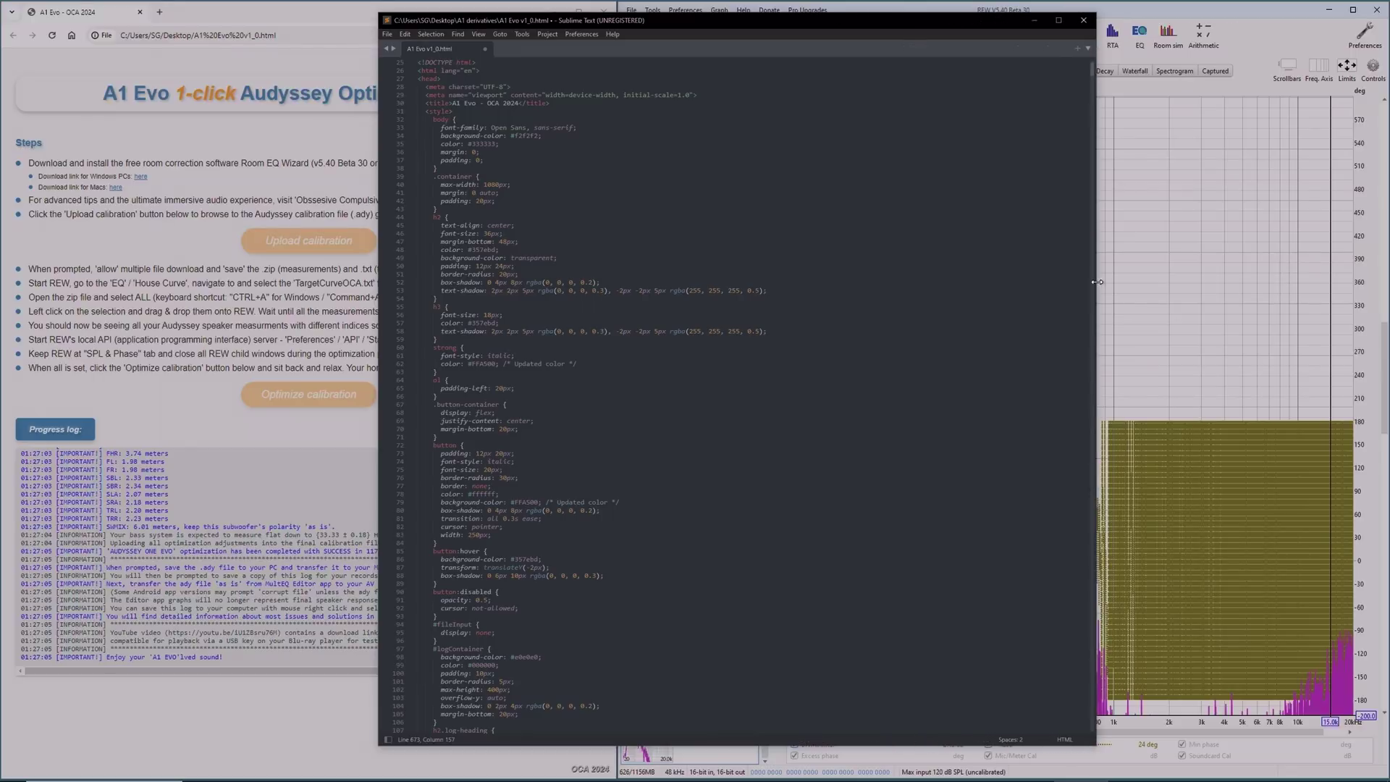
{"action": "scroll", "coordinate": [793, 482], "scroll_direction": "down", "scroll_amount": 20}
{"action": "scroll", "coordinate": [793, 483], "scroll_direction": "down", "scroll_amount": 20}
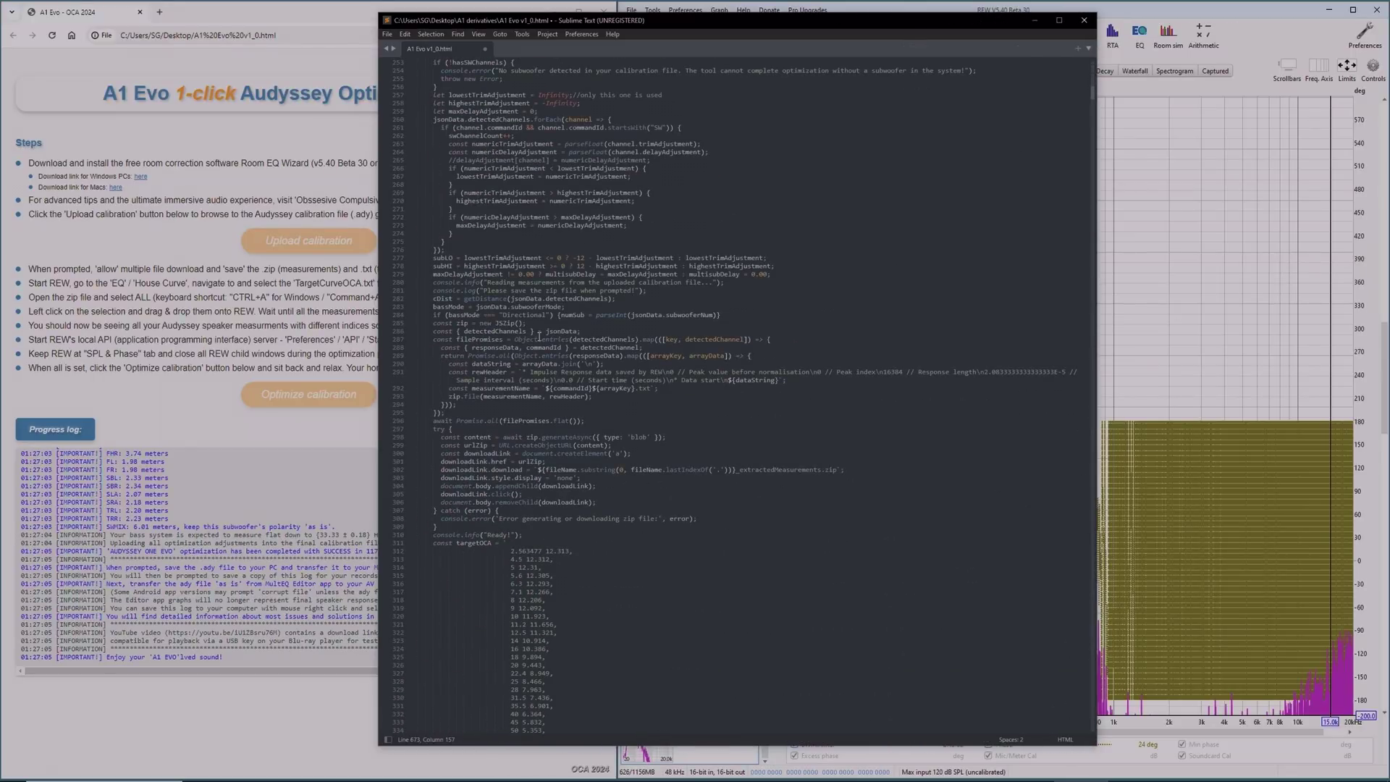
Fold all code blocks in A1 Evo v1_0.html and collapse the extractAdy function too.
{"action": "left_click", "coordinate": [569, 331]}
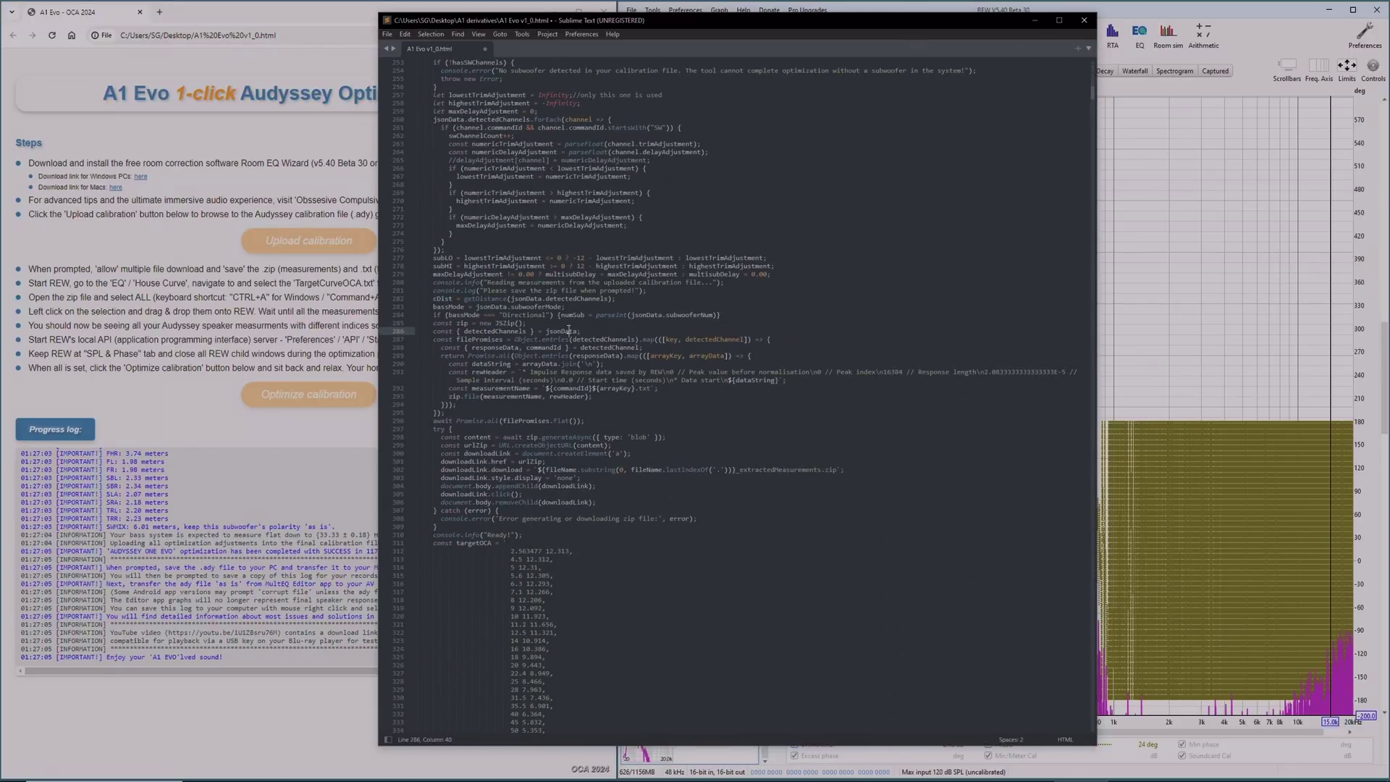
{"action": "left_click", "coordinate": [406, 34]}
{"action": "mouse_move", "coordinate": [432, 226]}
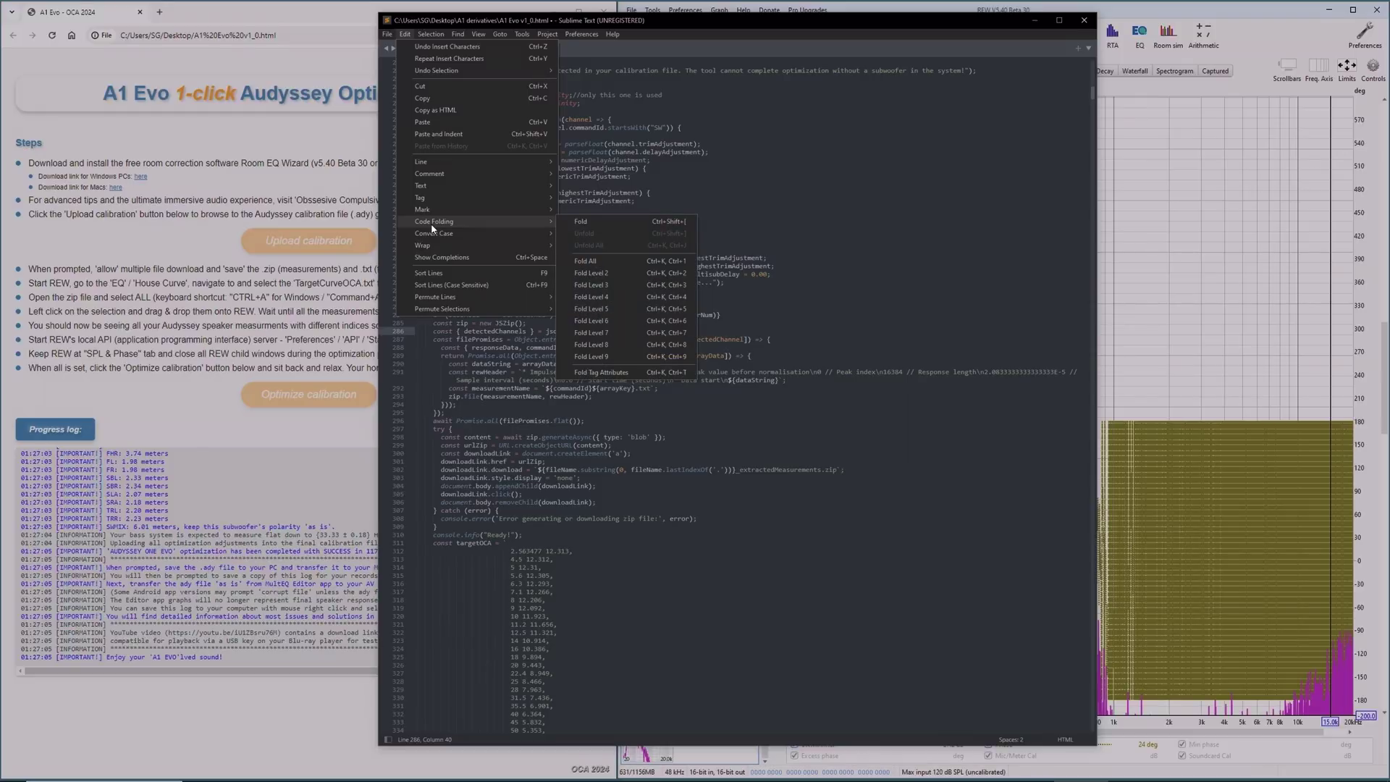
{"action": "left_click", "coordinate": [584, 262]}
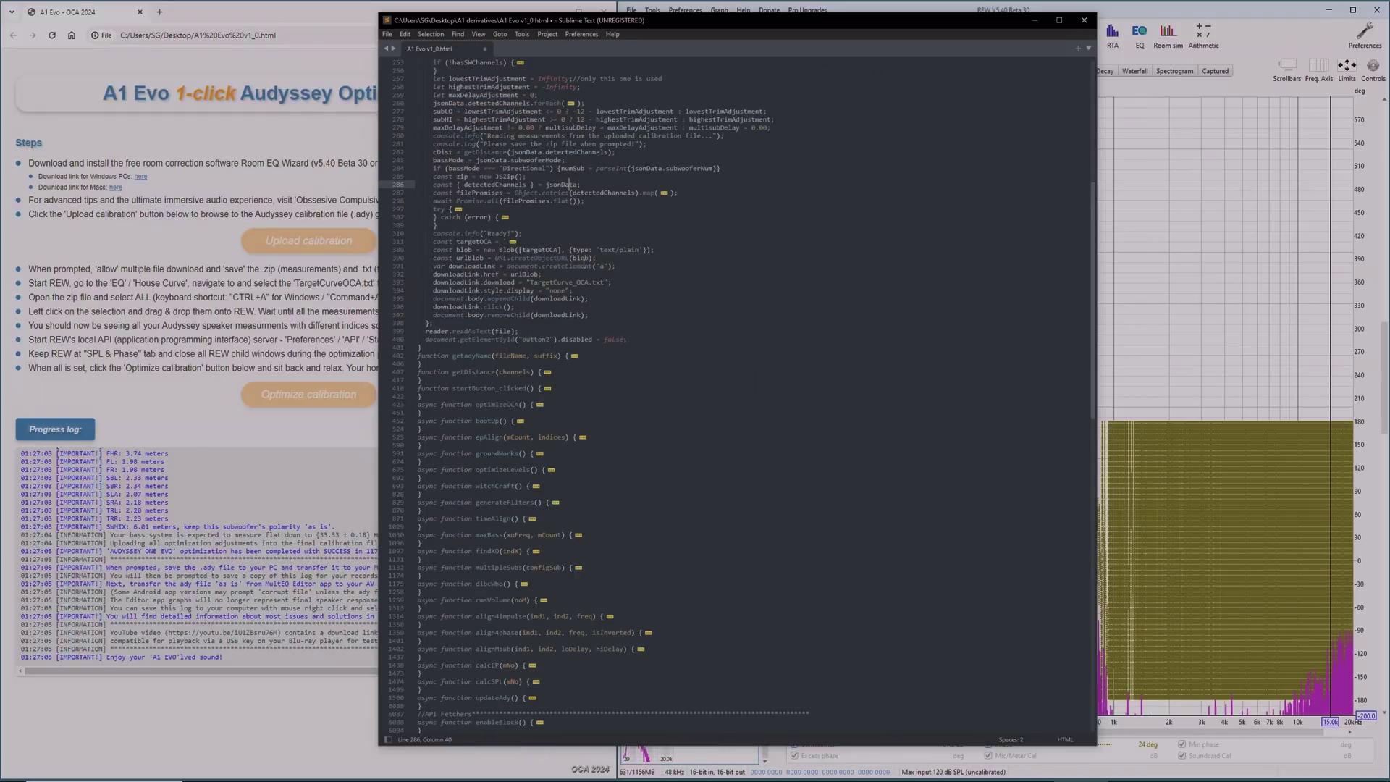
{"action": "scroll", "coordinate": [665, 351], "scroll_direction": "up", "scroll_amount": 2}
{"action": "scroll", "coordinate": [665, 351], "scroll_direction": "up", "scroll_amount": 10}
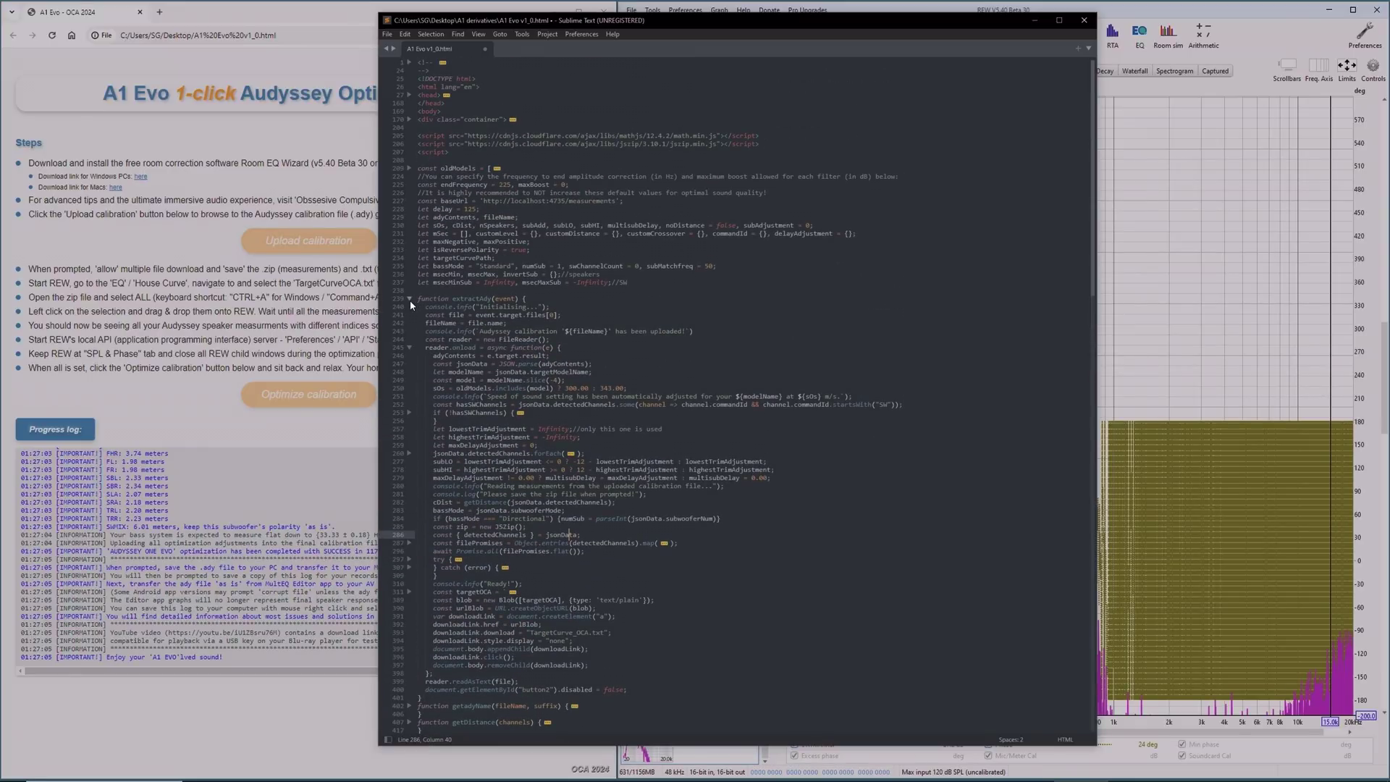
{"action": "left_click", "coordinate": [409, 300]}
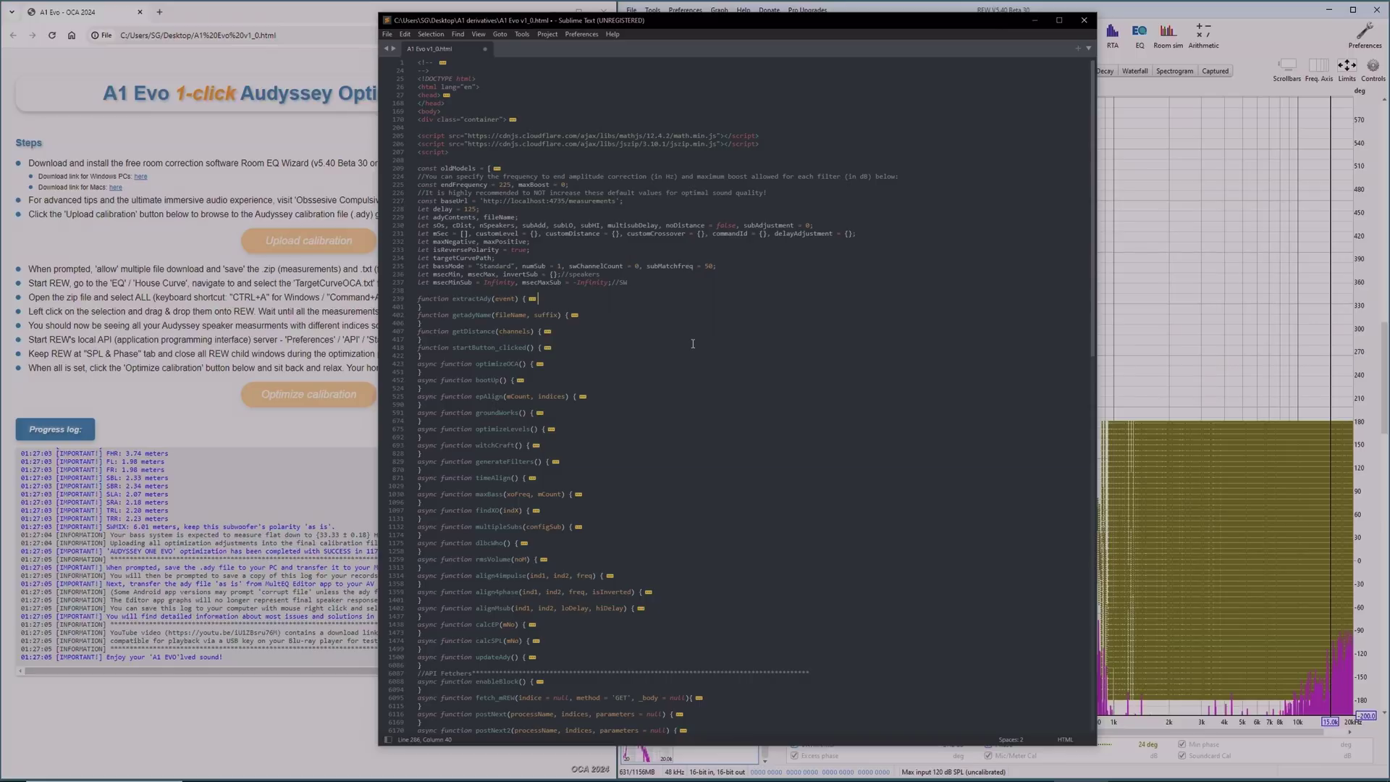
Put the code editor away and look through the A1 Evo page's source in the browser.
{"action": "key", "text": "alt+F4"}
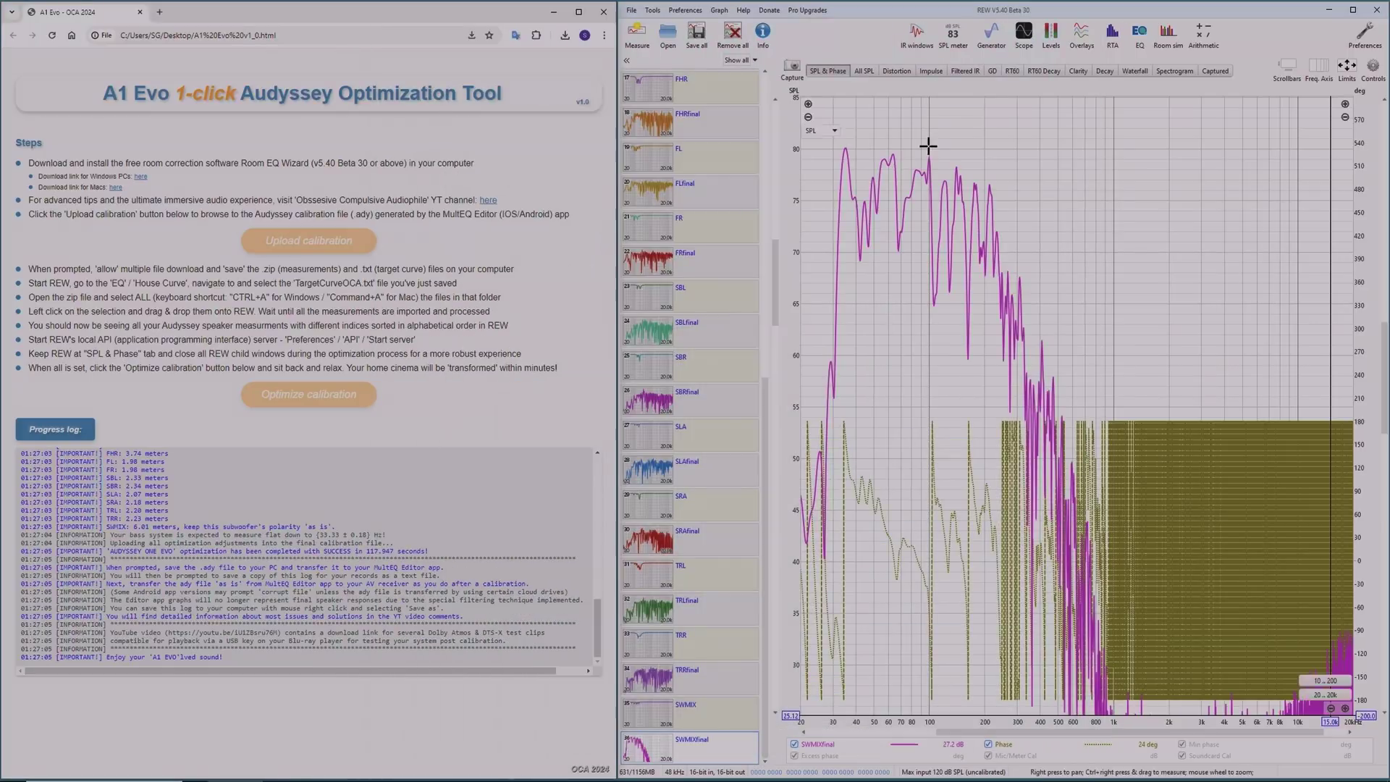
{"action": "right_click", "coordinate": [515, 164]}
{"action": "left_click", "coordinate": [541, 333]}
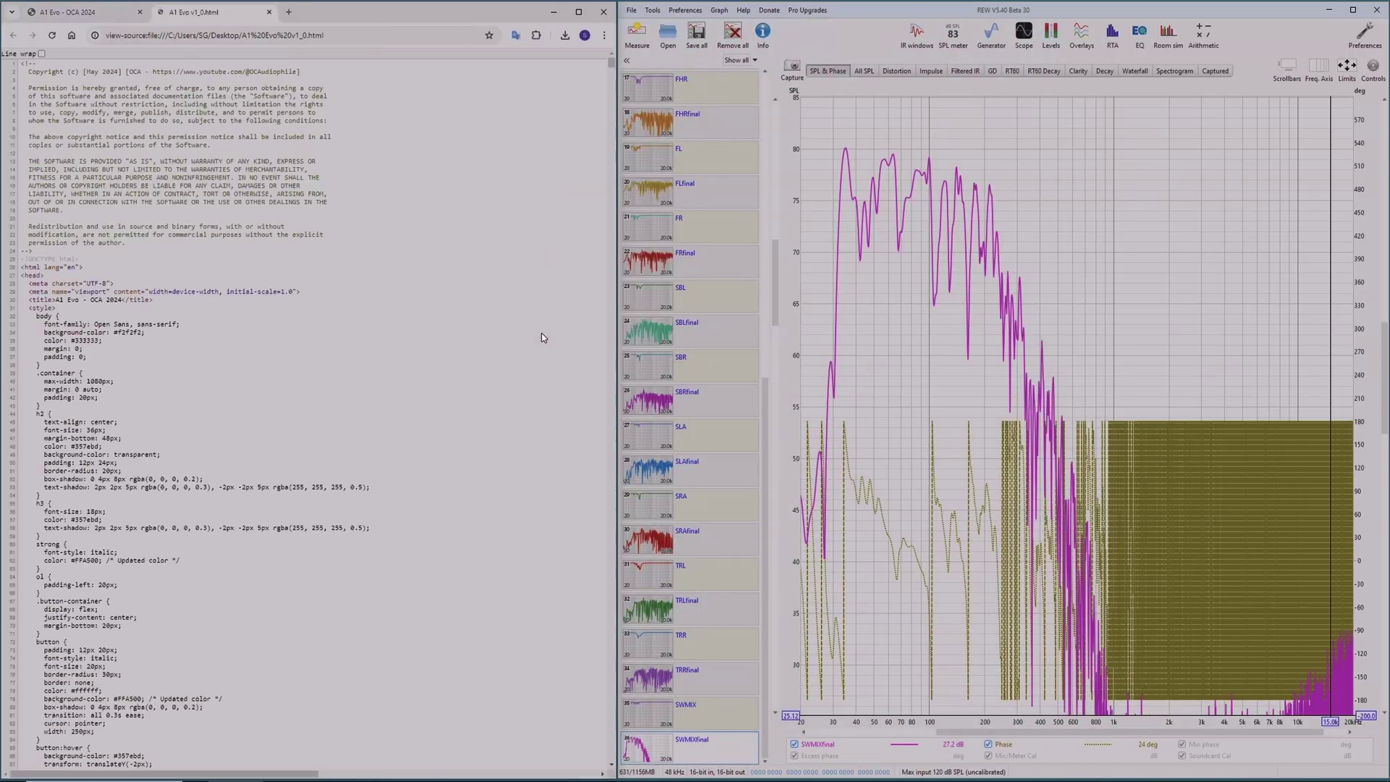
{"action": "scroll", "coordinate": [612, 76], "scroll_direction": "down", "scroll_amount": 3}
{"action": "left_click_drag", "start_coordinate": [612, 76], "coordinate": [608, 313]}
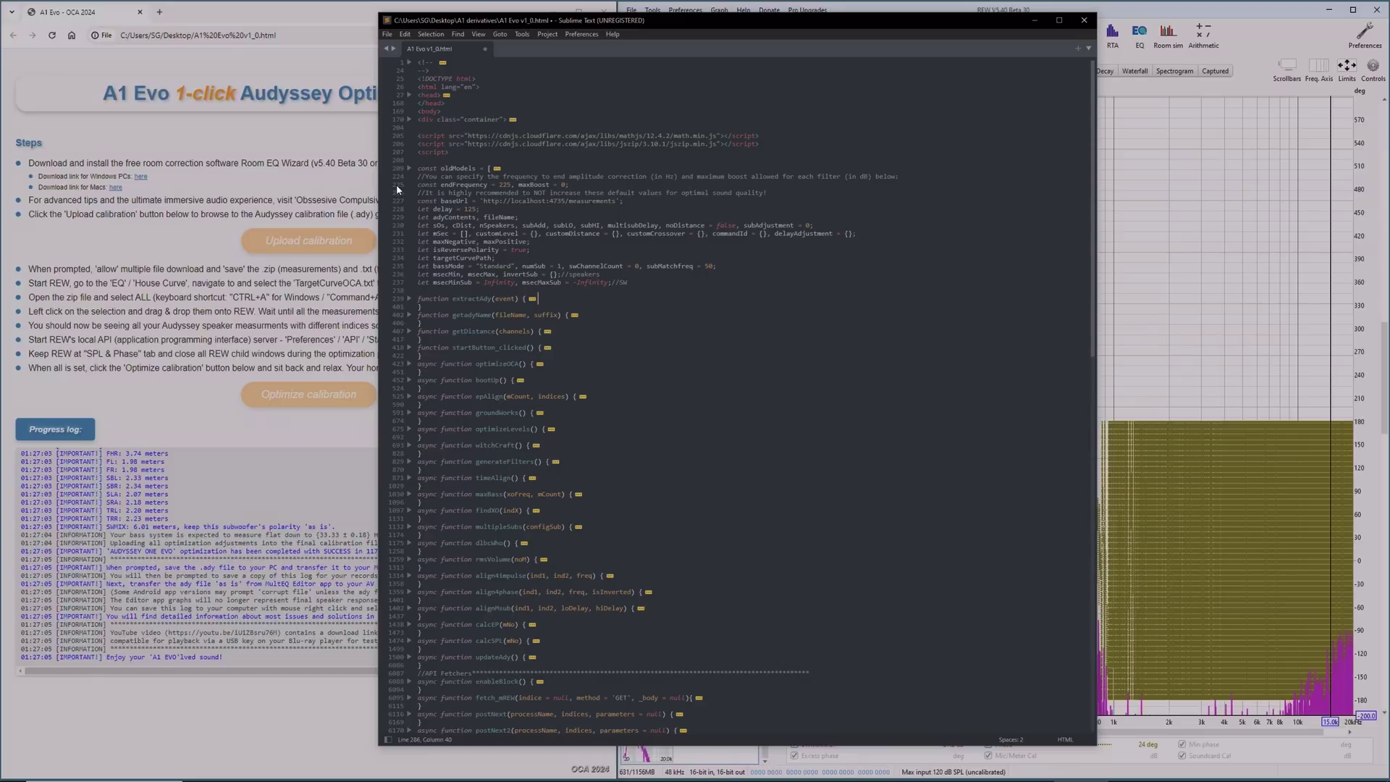
In the Sublime Text code, try an endFrequency of 20000 and set it back to 225.
{"action": "left_click", "coordinate": [417, 184]}
{"action": "left_click_drag", "start_coordinate": [419, 184], "coordinate": [512, 182]}
{"action": "left_click", "coordinate": [531, 185]}
{"action": "left_click_drag", "start_coordinate": [498, 185], "coordinate": [510, 187]}
{"action": "type", "text": "20000"}
{"action": "double_click", "coordinate": [500, 185]}
{"action": "type", "text": "225"}
{"action": "left_click", "coordinate": [388, 34]}
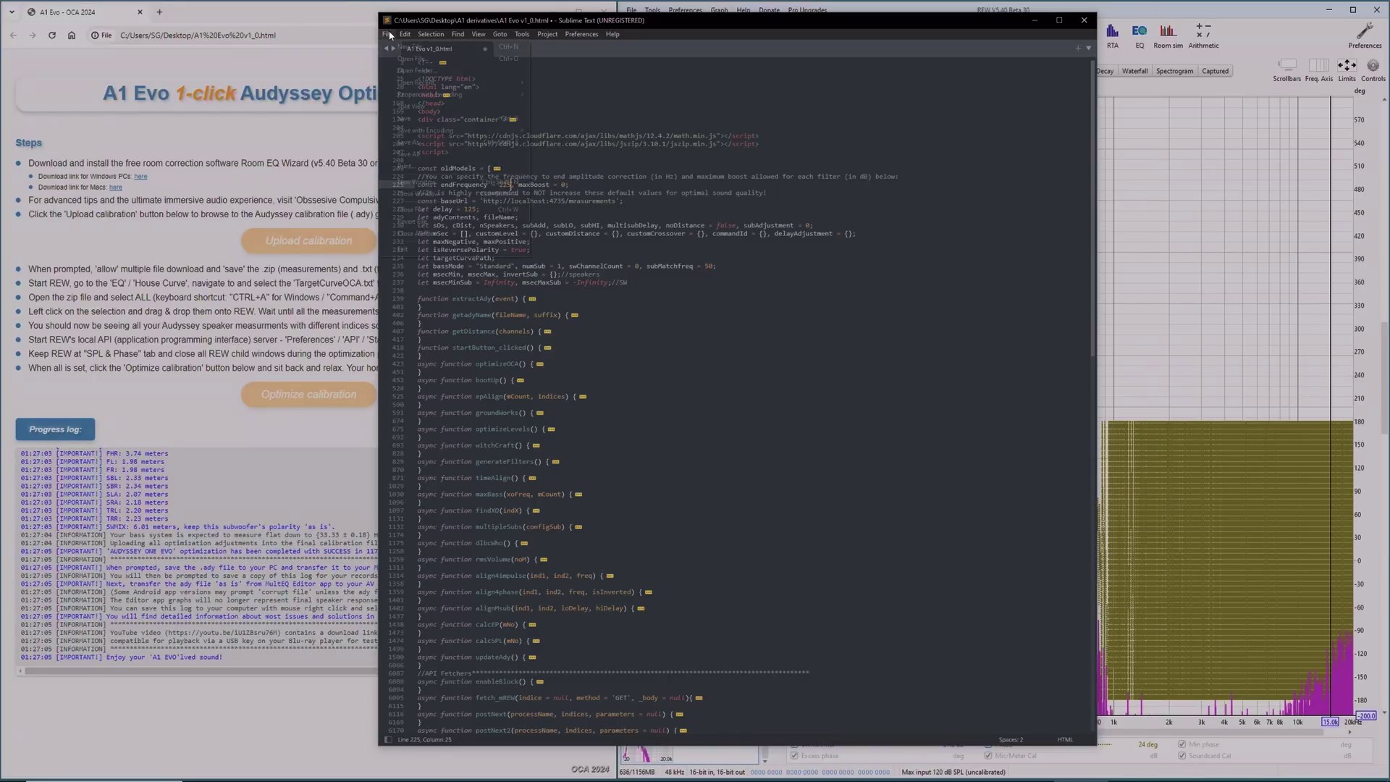
{"action": "left_click", "coordinate": [420, 119]}
Try a maxBoost value of 5 on the same line and set it back to 0.
{"action": "double_click", "coordinate": [564, 185]}
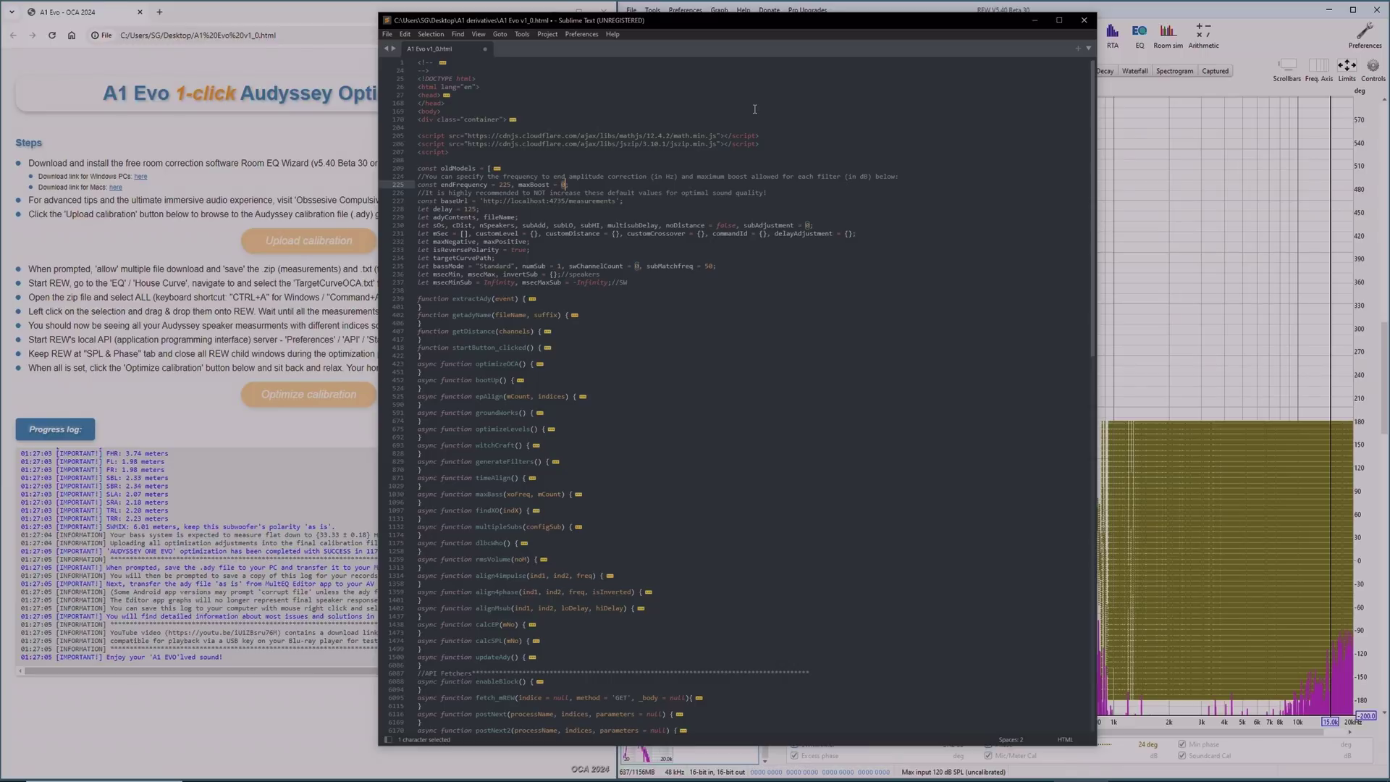
{"action": "key", "text": "BackSpace"}
{"action": "type", "text": "5"}
{"action": "key", "text": "BackSpace"}
{"action": "type", "text": "6"}
Expand the groundWorks function, highlight the limit in its maximum speaker distance check, and return to the A1 Evo progress log.
{"action": "scroll", "coordinate": [678, 399], "scroll_direction": "down", "scroll_amount": 3}
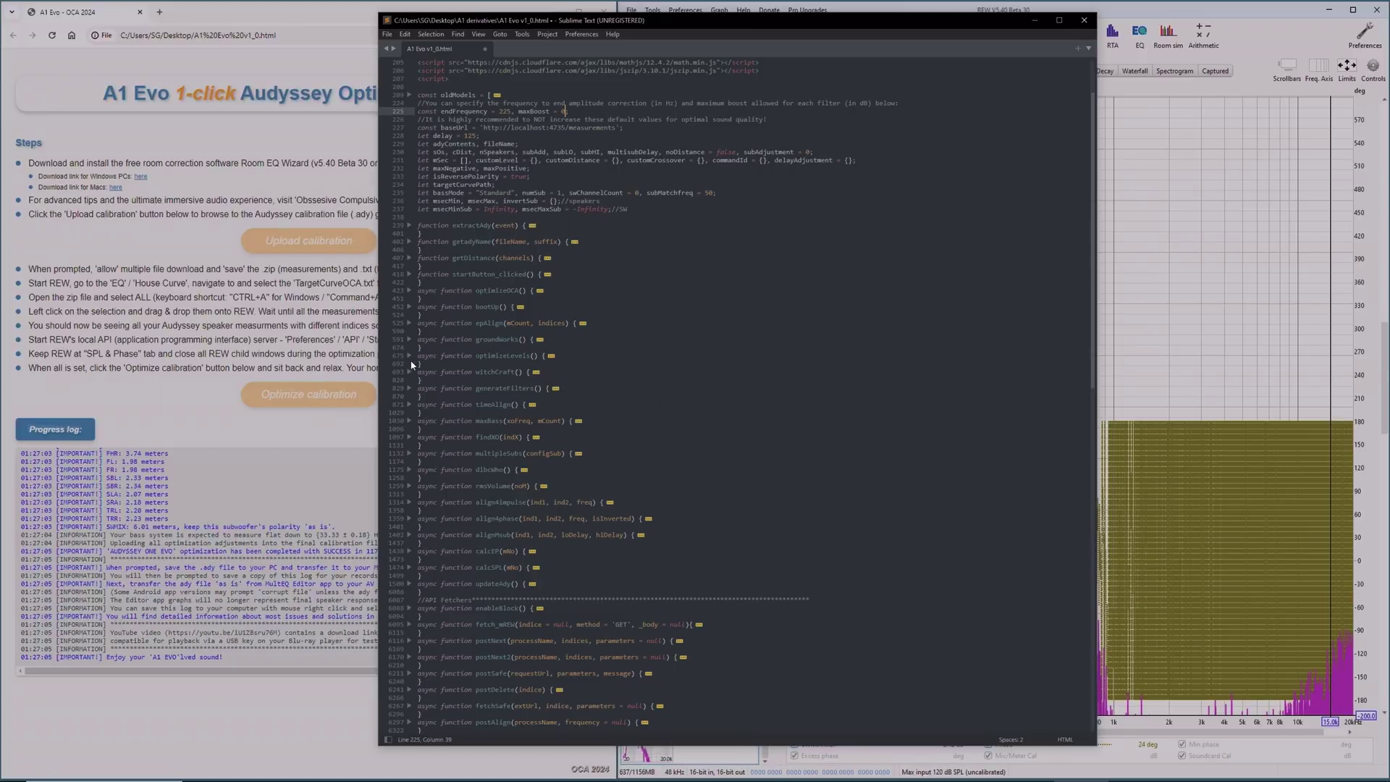
{"action": "left_click", "coordinate": [409, 339]}
{"action": "scroll", "coordinate": [636, 464], "scroll_direction": "down", "scroll_amount": 10}
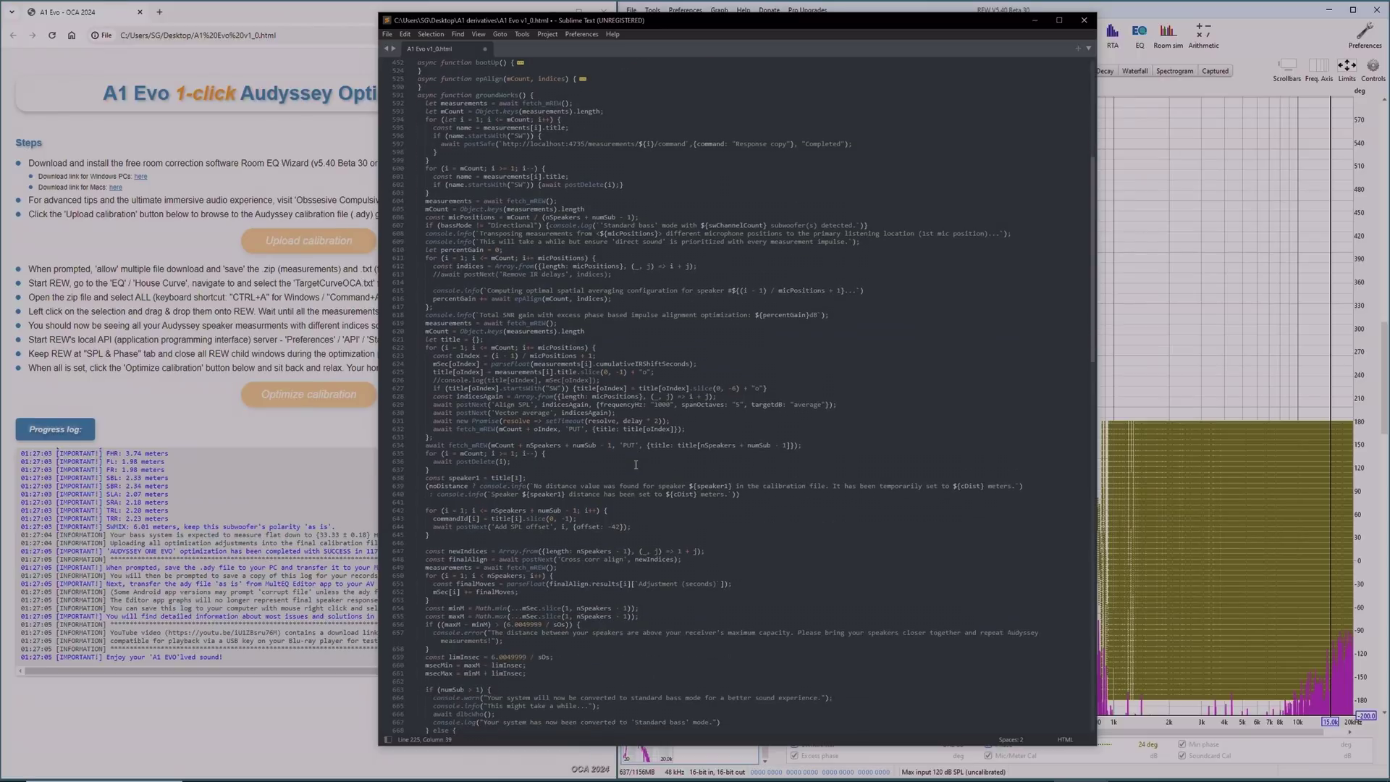
{"action": "scroll", "coordinate": [636, 464], "scroll_direction": "down", "scroll_amount": 8}
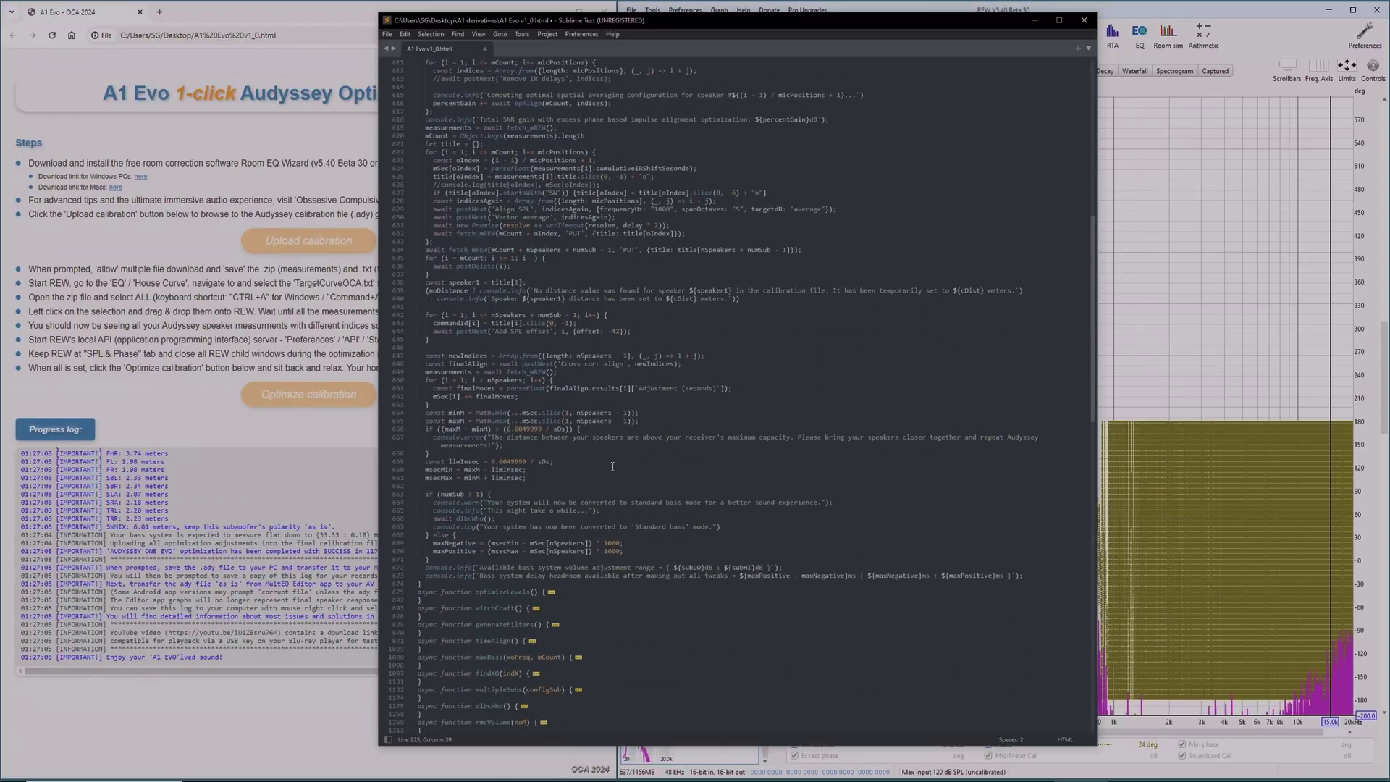
{"action": "left_click_drag", "start_coordinate": [505, 429], "coordinate": [543, 429]}
{"action": "key", "text": "shift+Right"}
{"action": "key", "text": "shift+Right"}
{"action": "key", "text": "shift+Right"}
{"action": "key", "text": "shift+Right"}
{"action": "left_click", "coordinate": [1035, 21]}
{"action": "scroll", "coordinate": [294, 576], "scroll_direction": "up", "scroll_amount": 5}
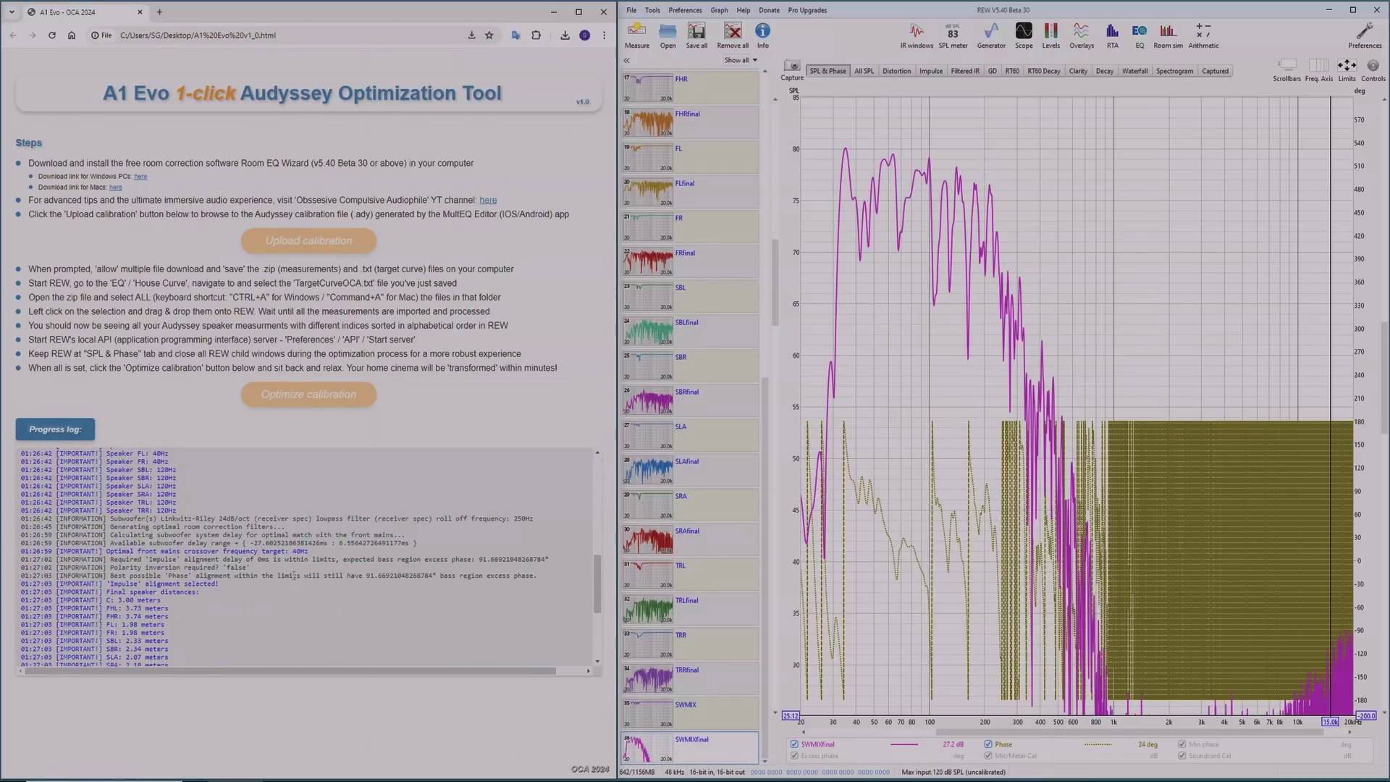
Remove all measurements from REW and reload the A1 Evo page for a fresh run.
{"action": "scroll", "coordinate": [294, 576], "scroll_direction": "up", "scroll_amount": 2}
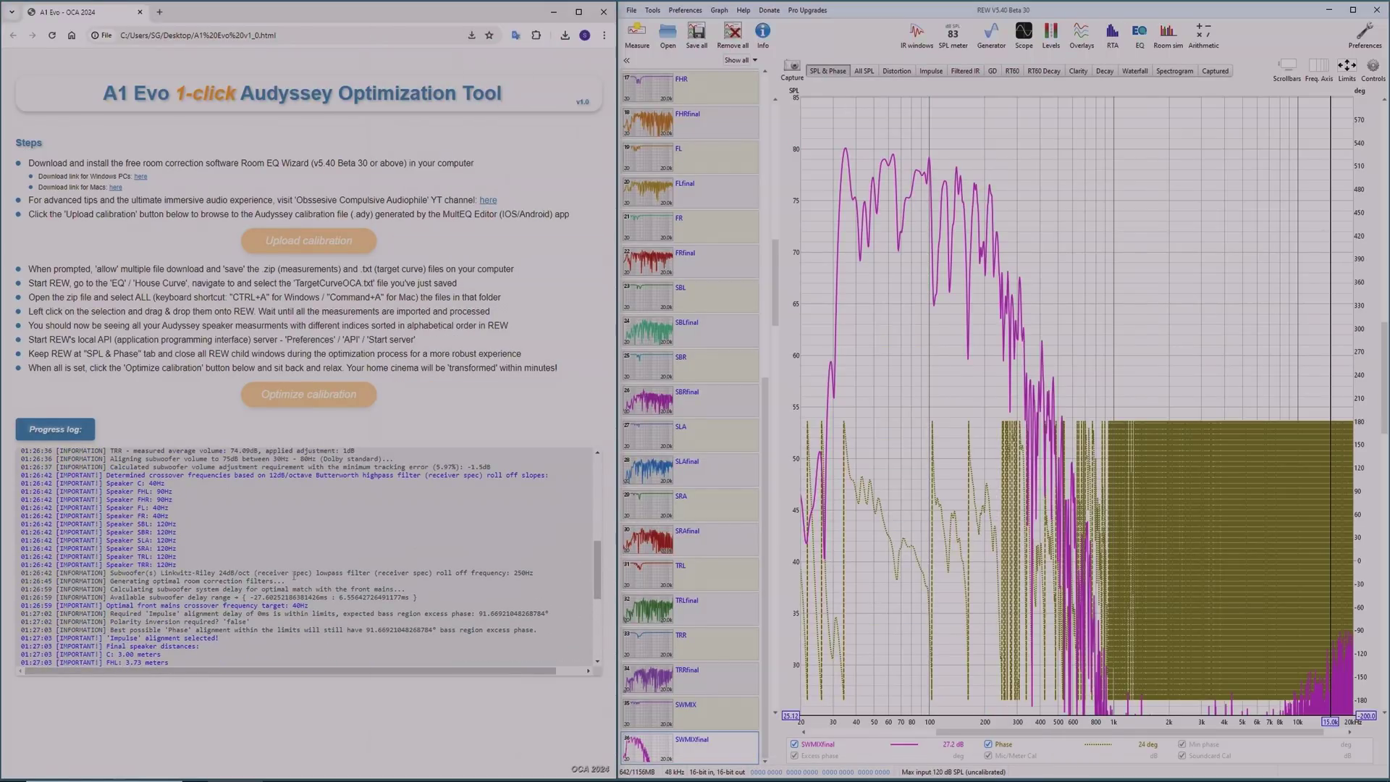
{"action": "left_click", "coordinate": [733, 32]}
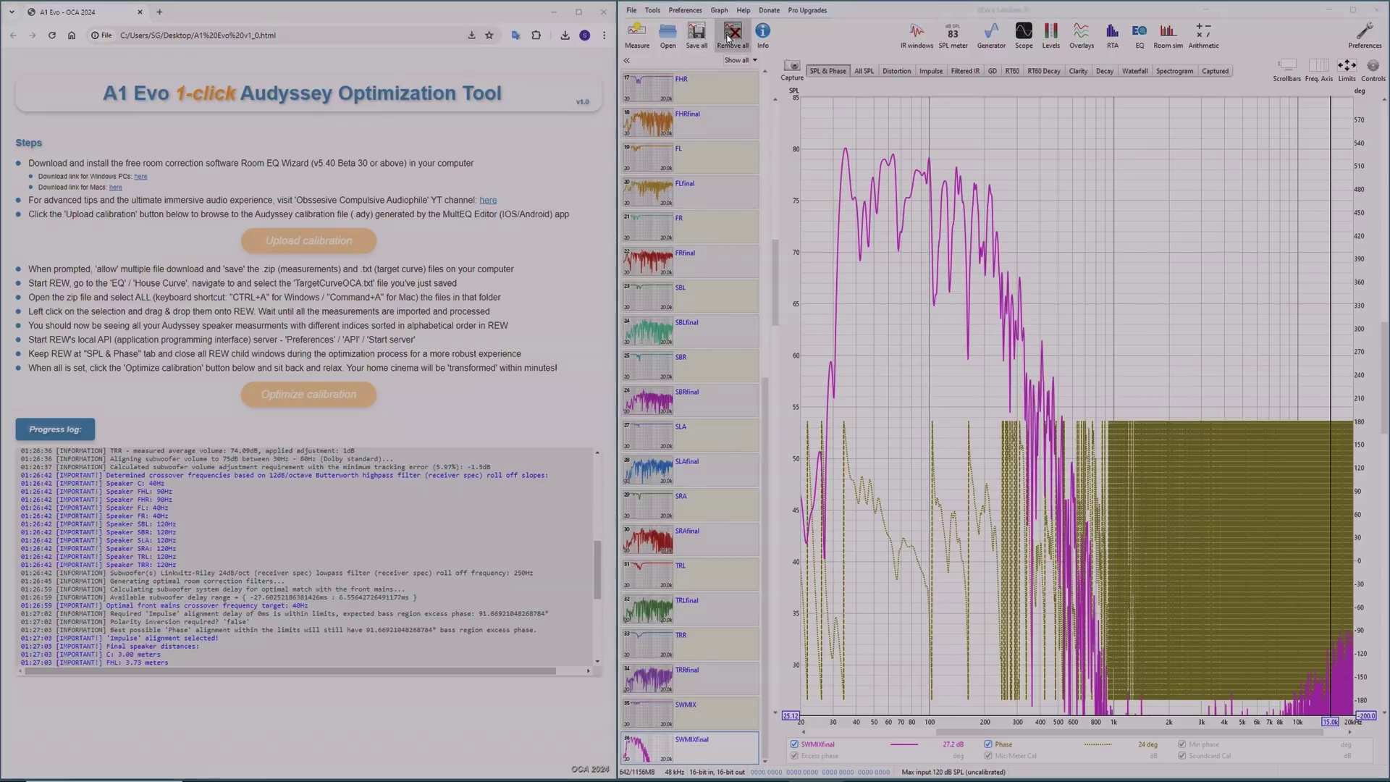
{"action": "left_click", "coordinate": [1007, 57]}
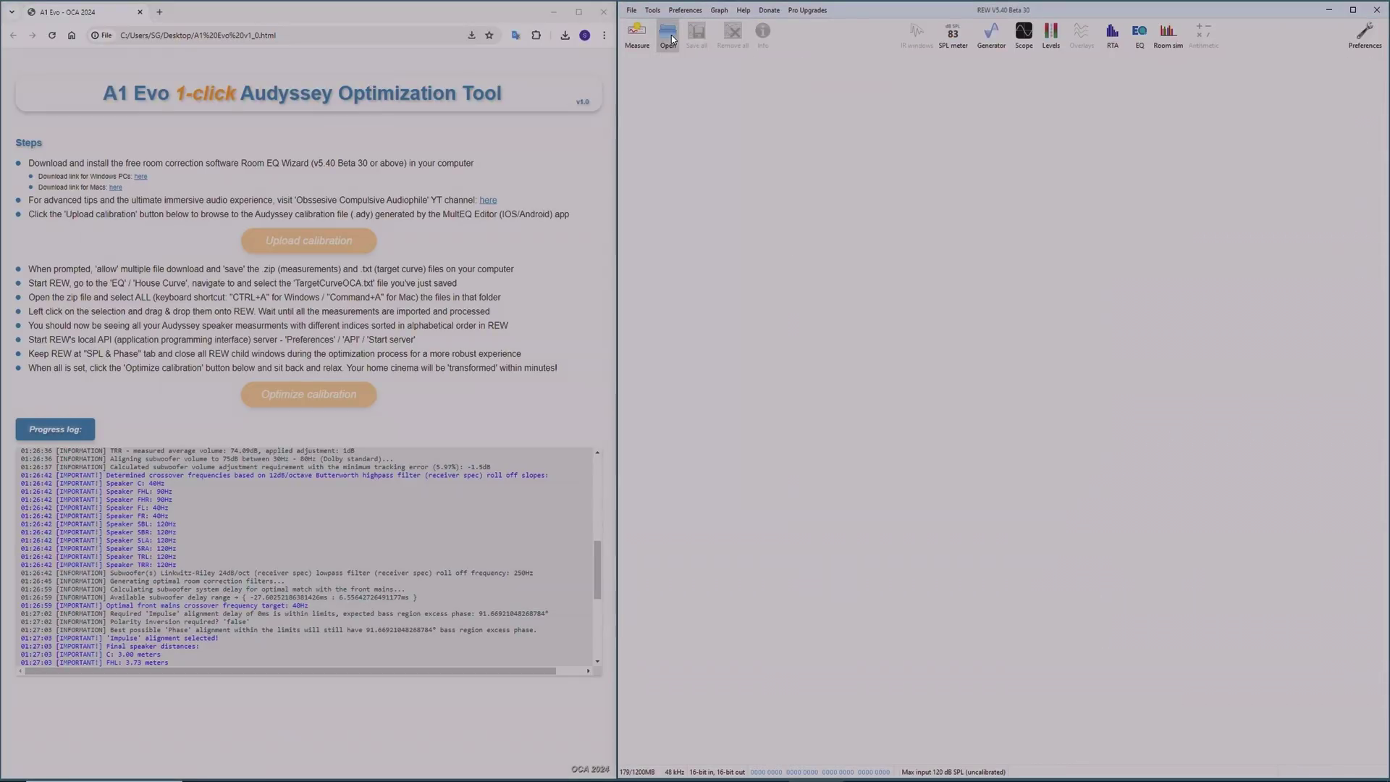
{"action": "right_click", "coordinate": [99, 141]}
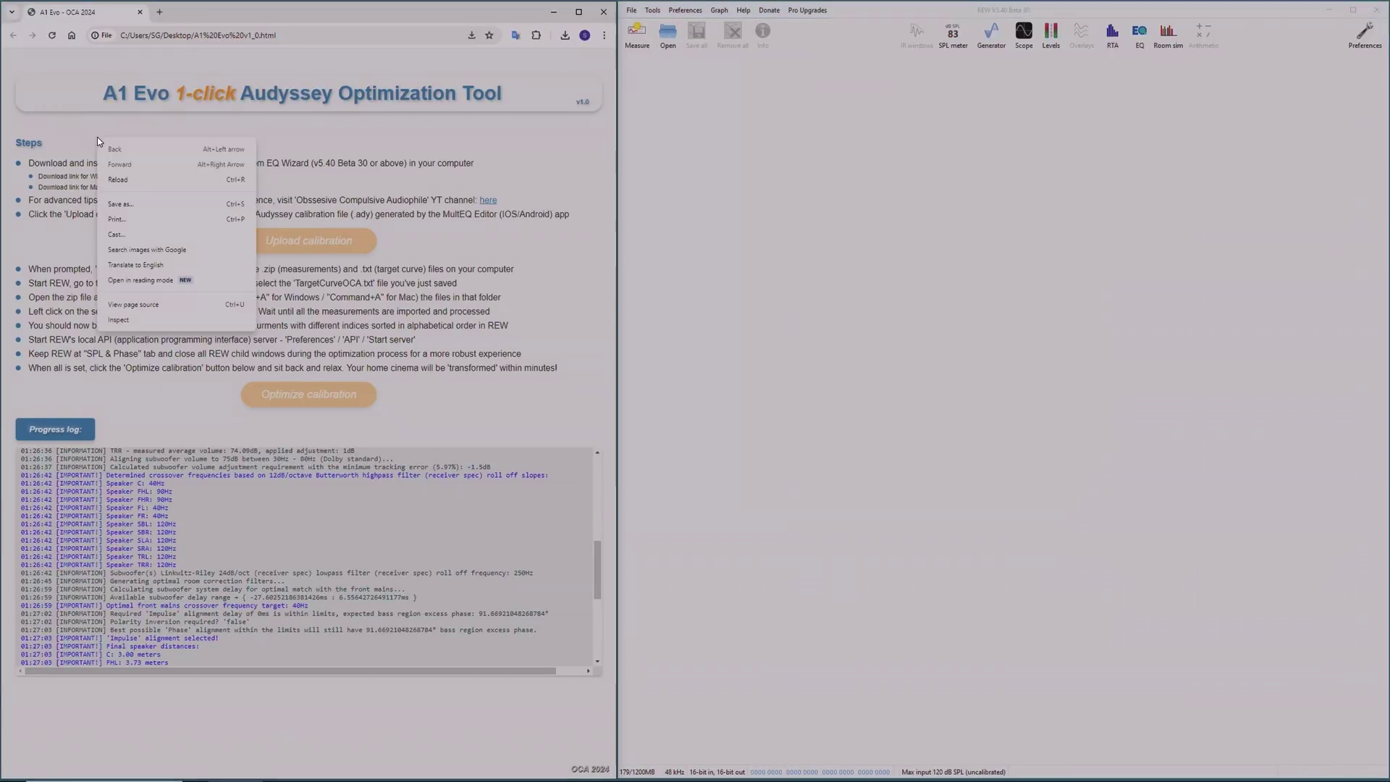
{"action": "left_click", "coordinate": [116, 180]}
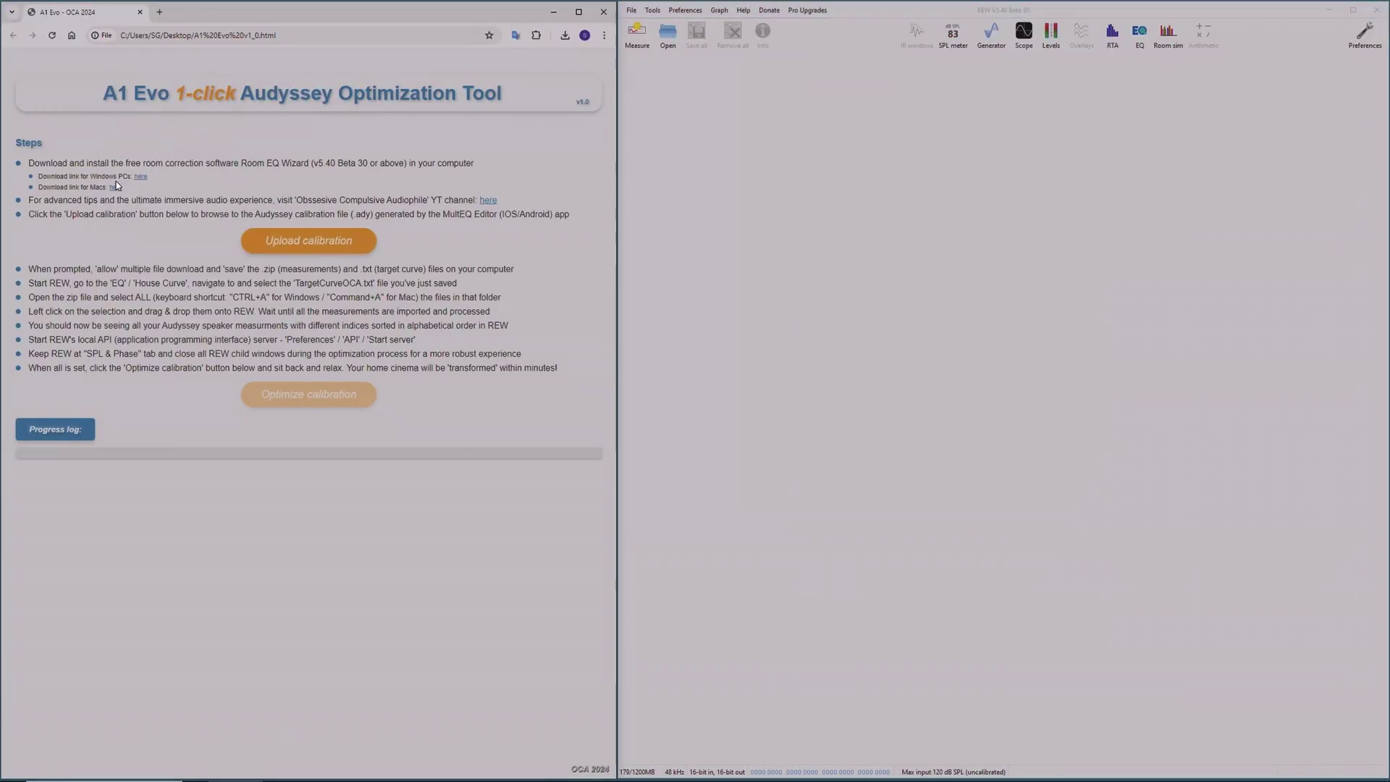
Upload the calibration file 4subsDirectional.ady from the Directional folder in Test ady Files to A1 Evo.
{"action": "left_click", "coordinate": [307, 245]}
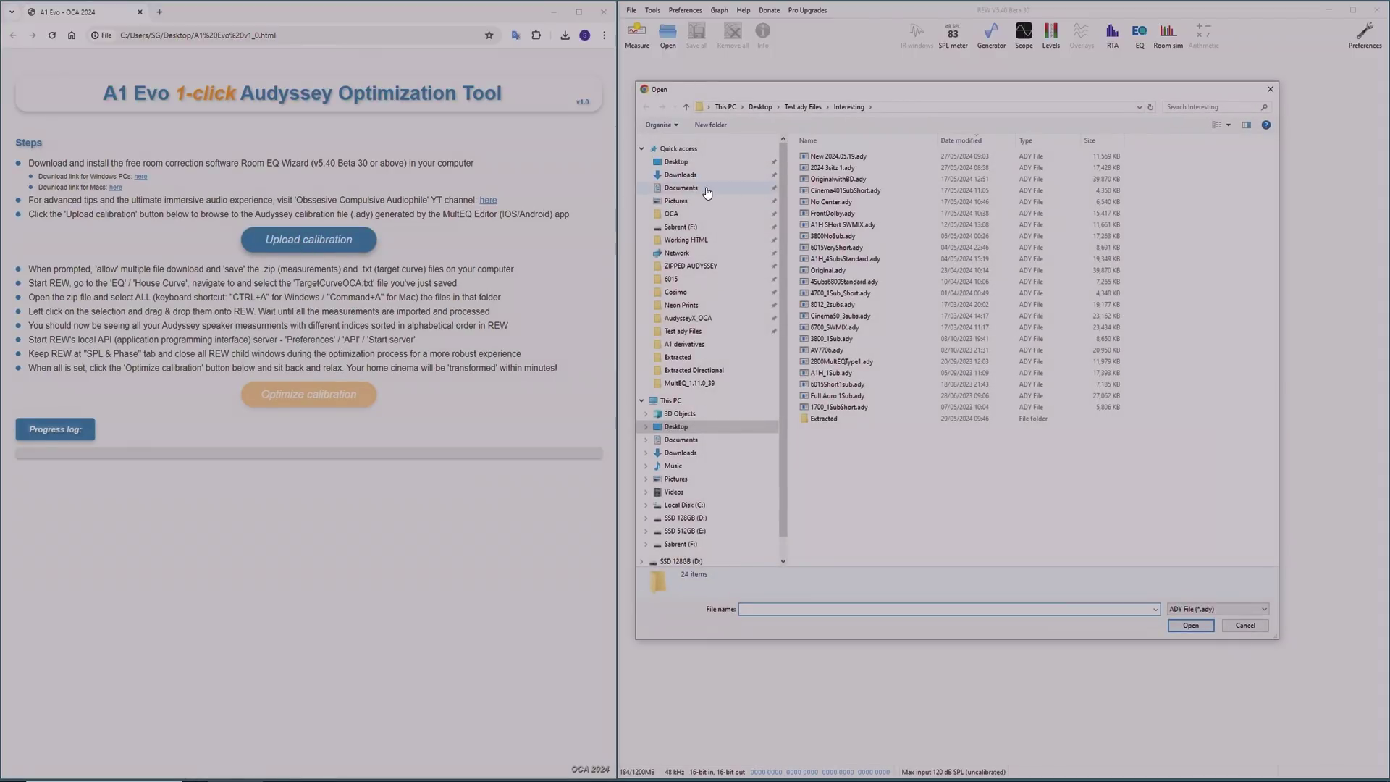
{"action": "left_click", "coordinate": [697, 372]}
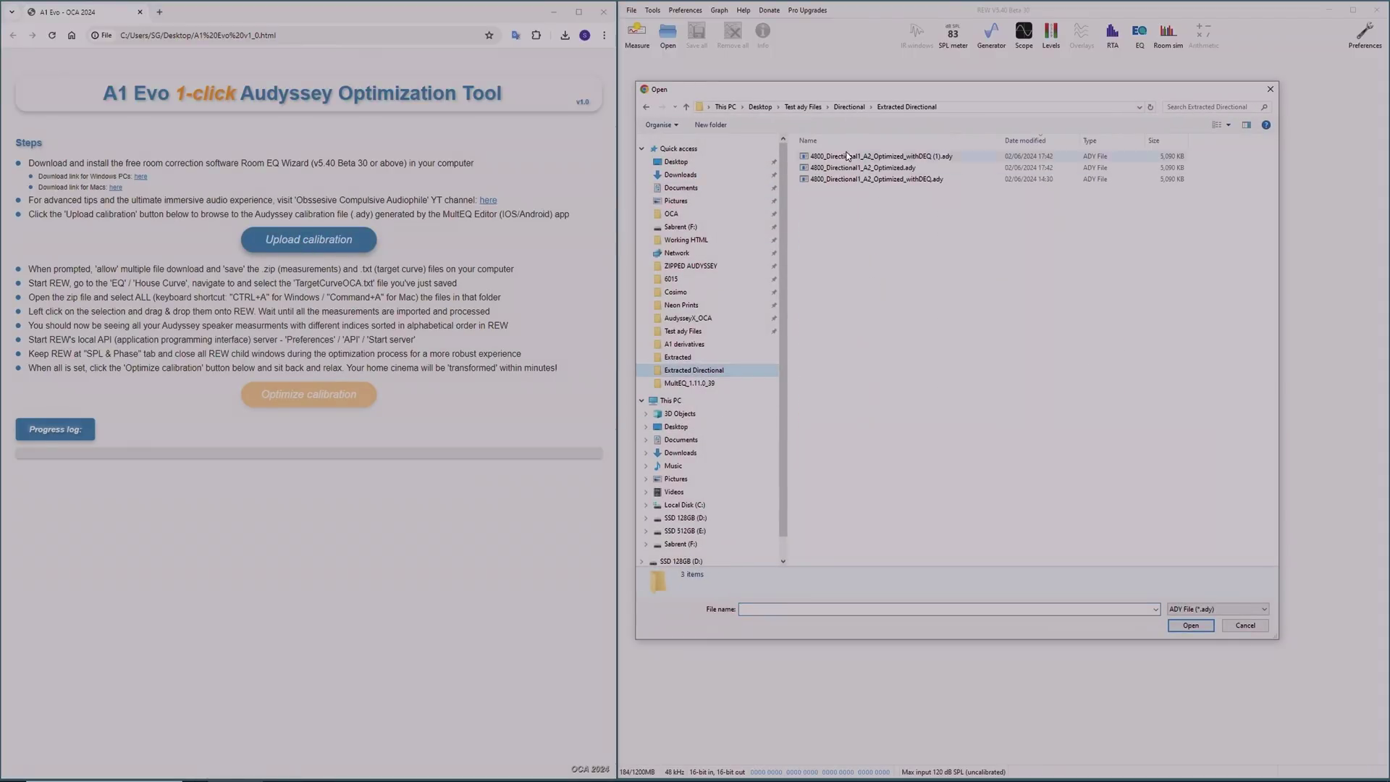
{"action": "left_click", "coordinate": [848, 107]}
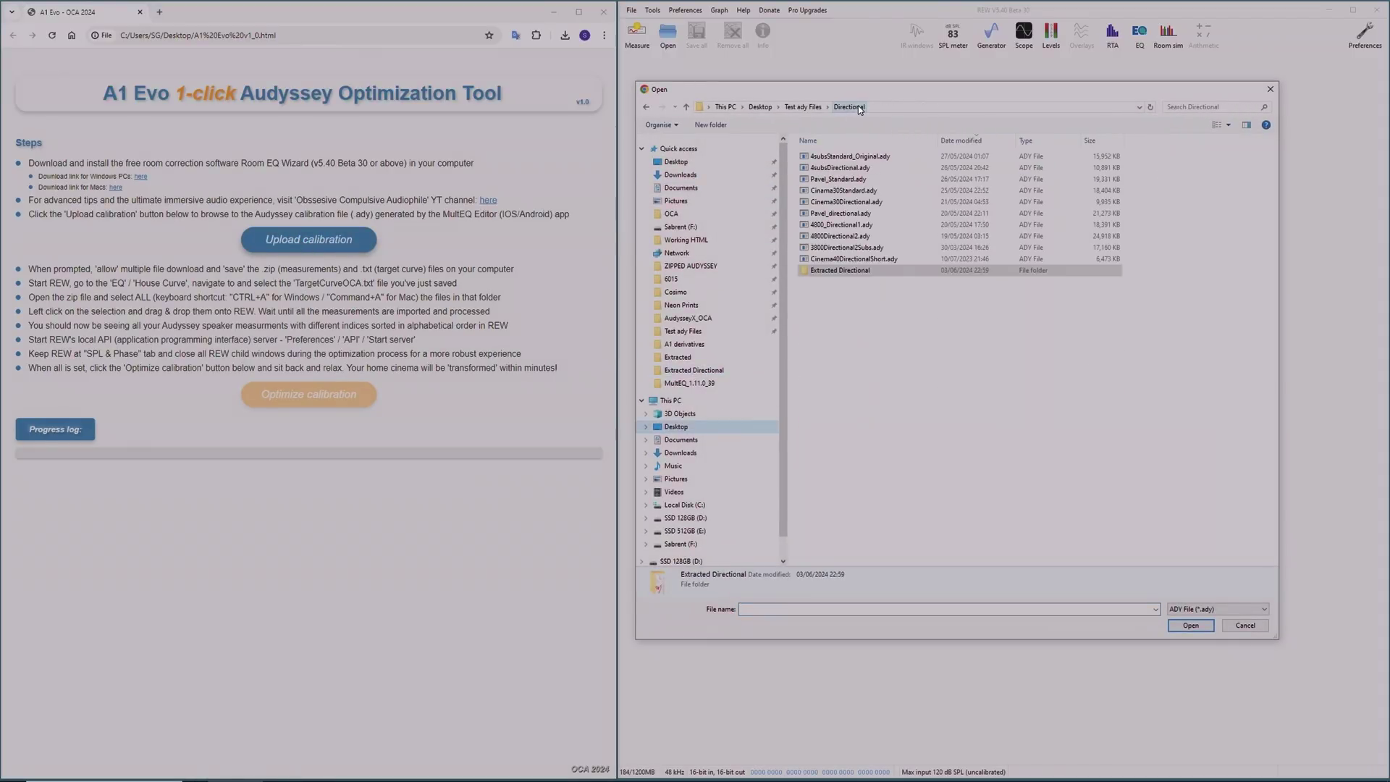
{"action": "double_click", "coordinate": [833, 169]}
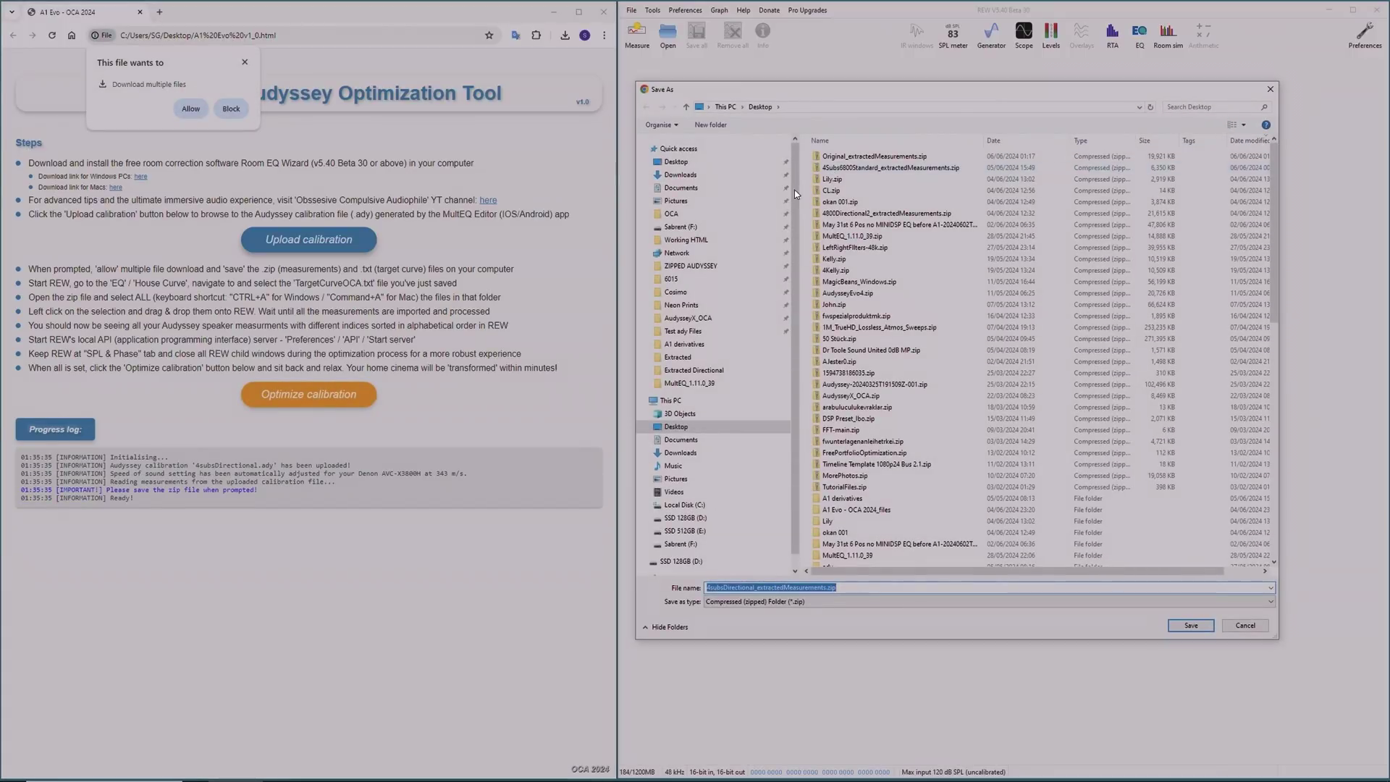
Save 4subsDirectional_extractedMeasurements.zip to the Desktop, allow multiple downloads, and decline saving another target curve text file.
{"action": "left_click", "coordinate": [1193, 627]}
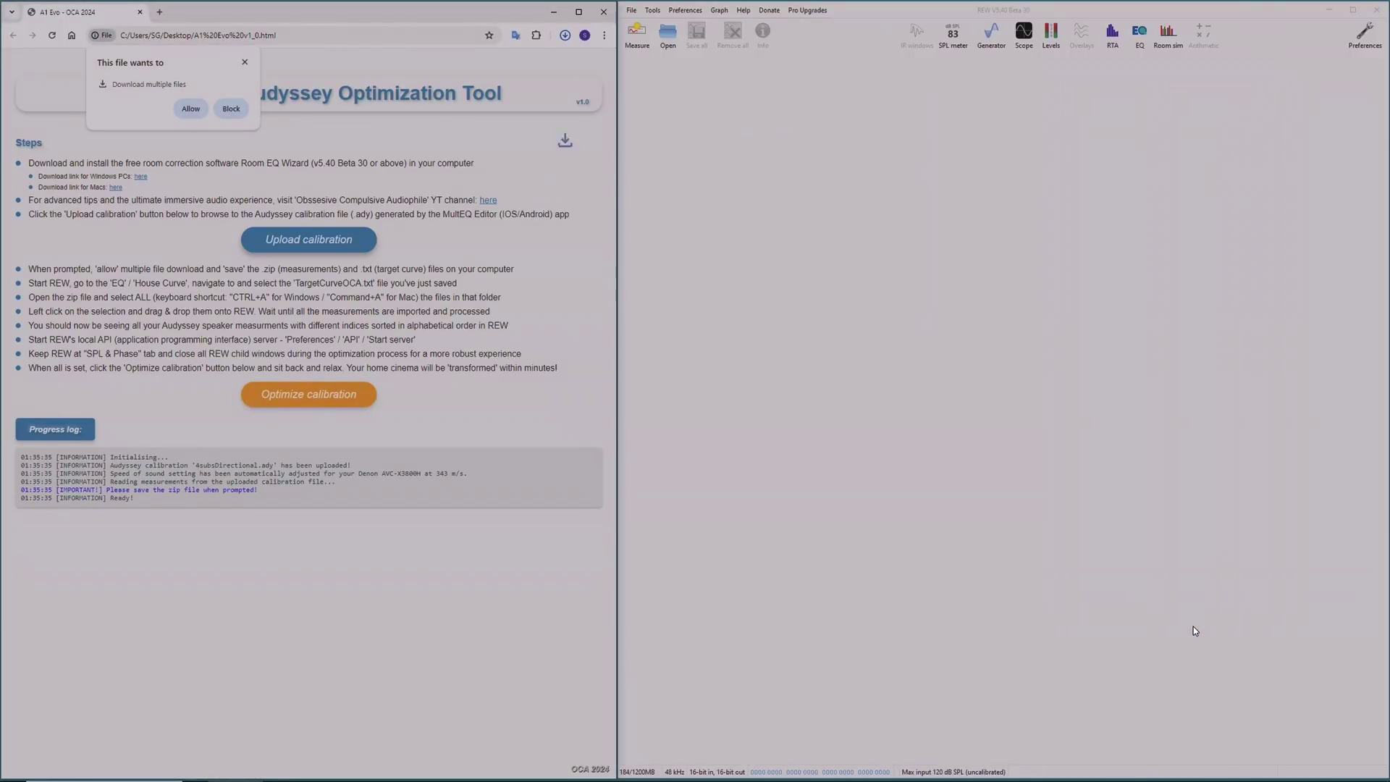
{"action": "left_click", "coordinate": [190, 109]}
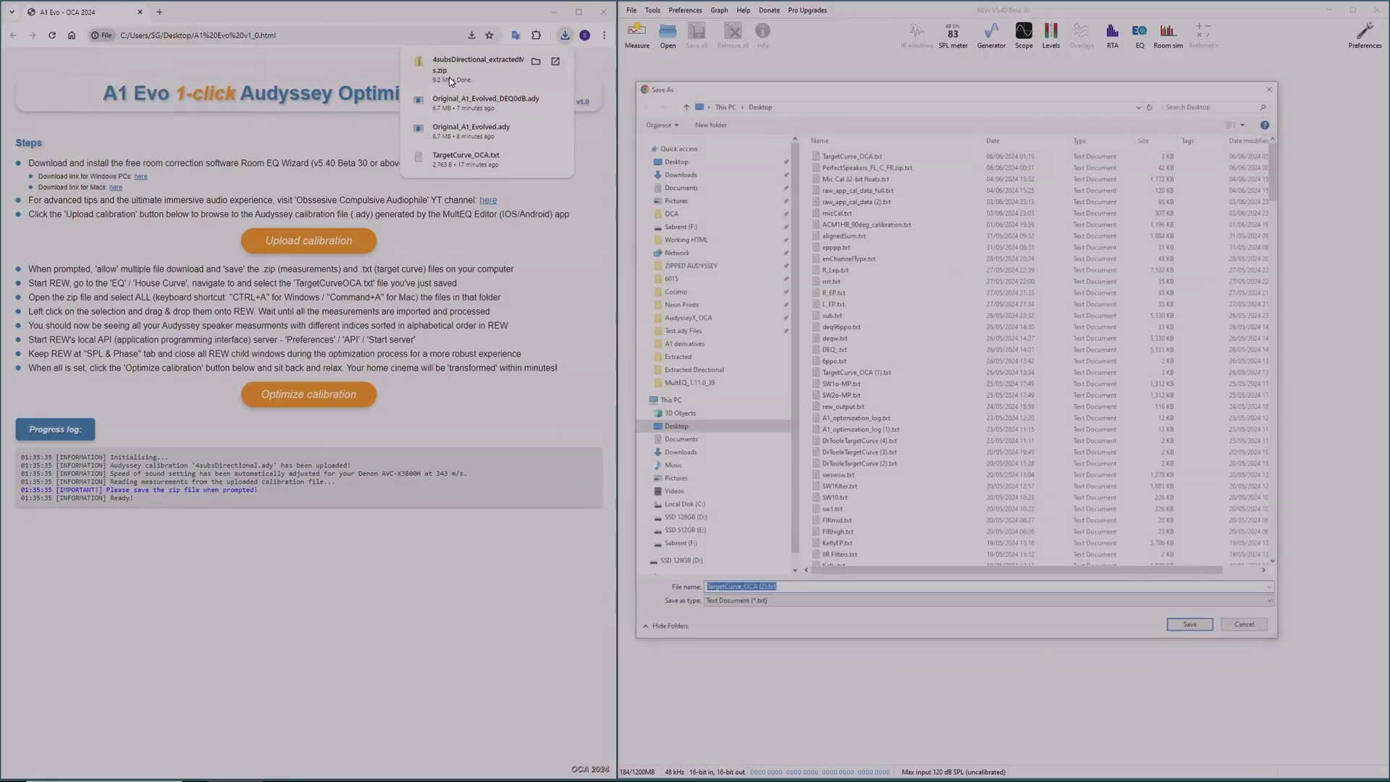
{"action": "left_click", "coordinate": [1256, 624]}
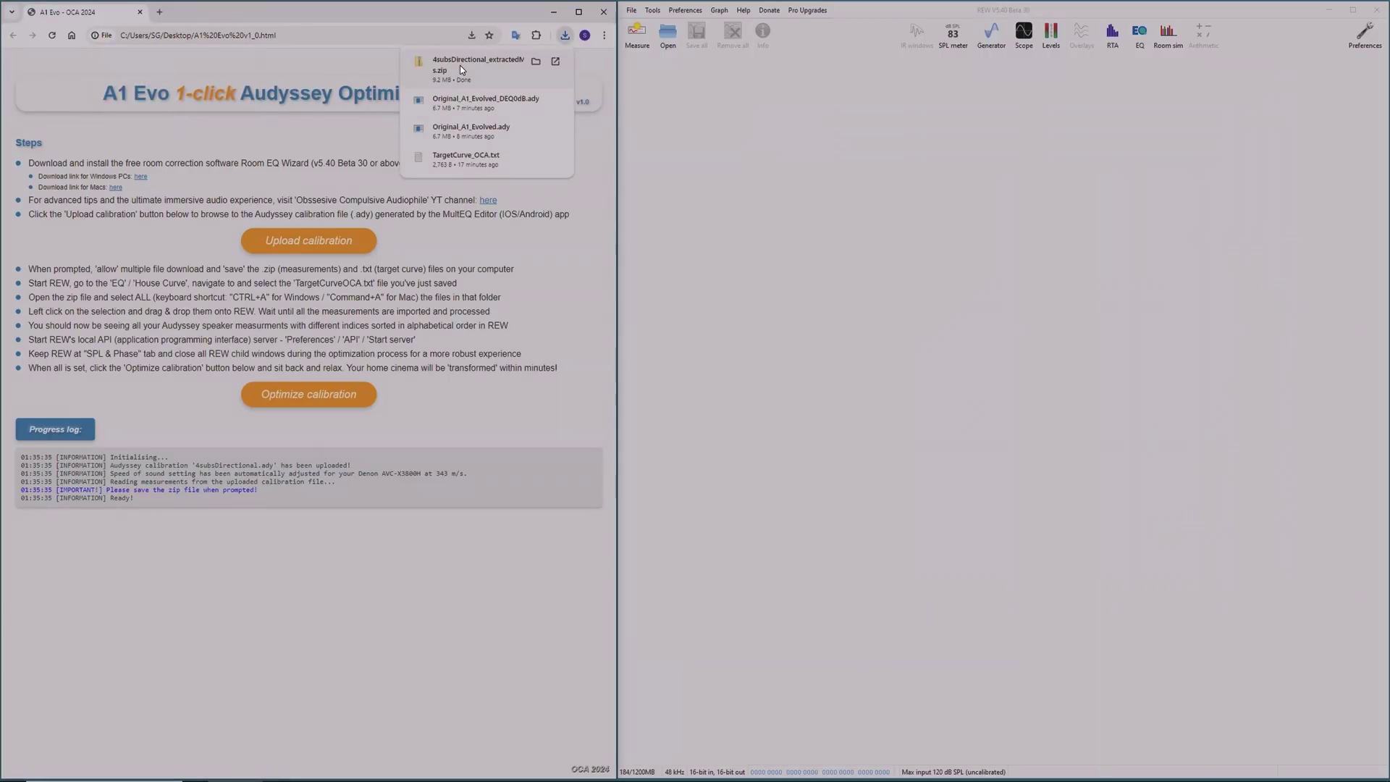
Check the house curve in REW's EQ window and import all measurement files from 4subsDirectional_extractedMeasurements.zip into REW.
{"action": "left_click", "coordinate": [1139, 37]}
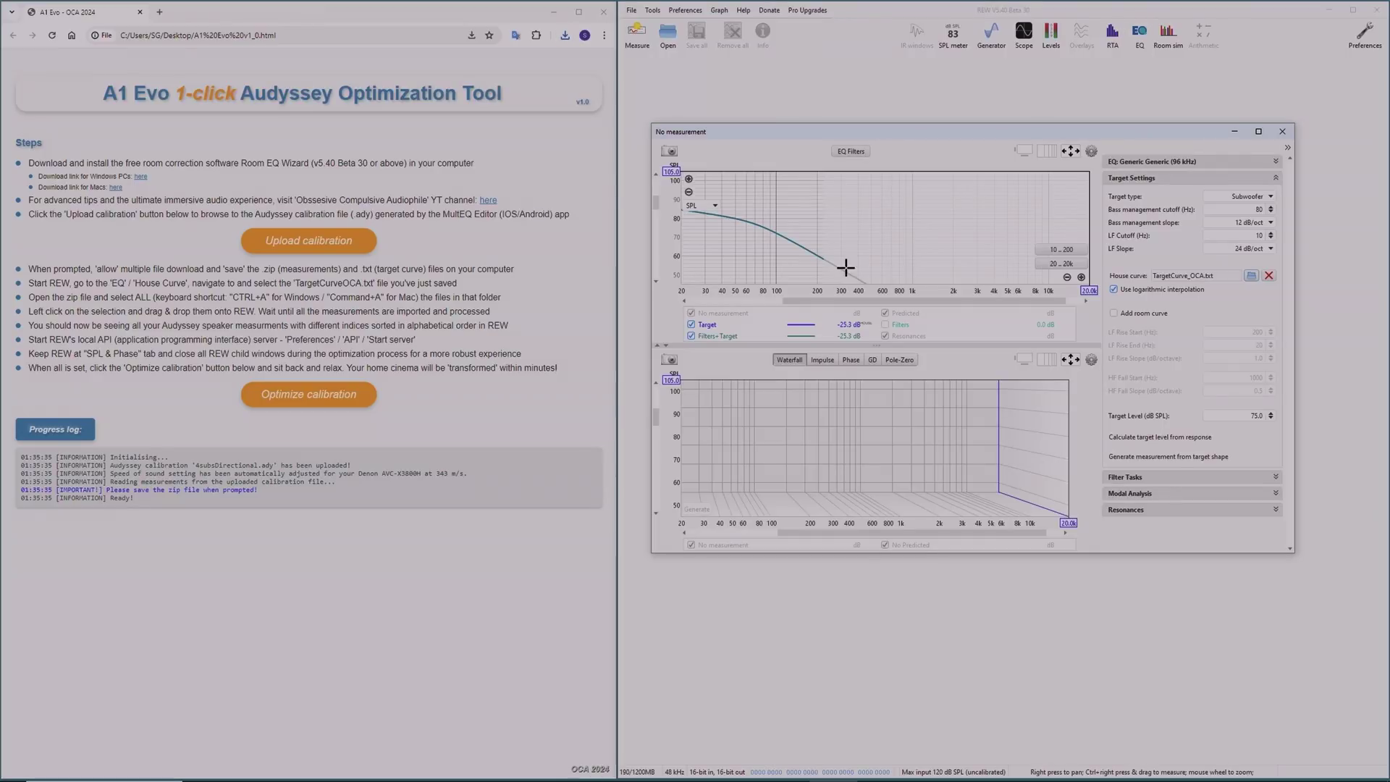
{"action": "left_click", "coordinate": [1284, 132]}
{"action": "left_click", "coordinate": [564, 35]}
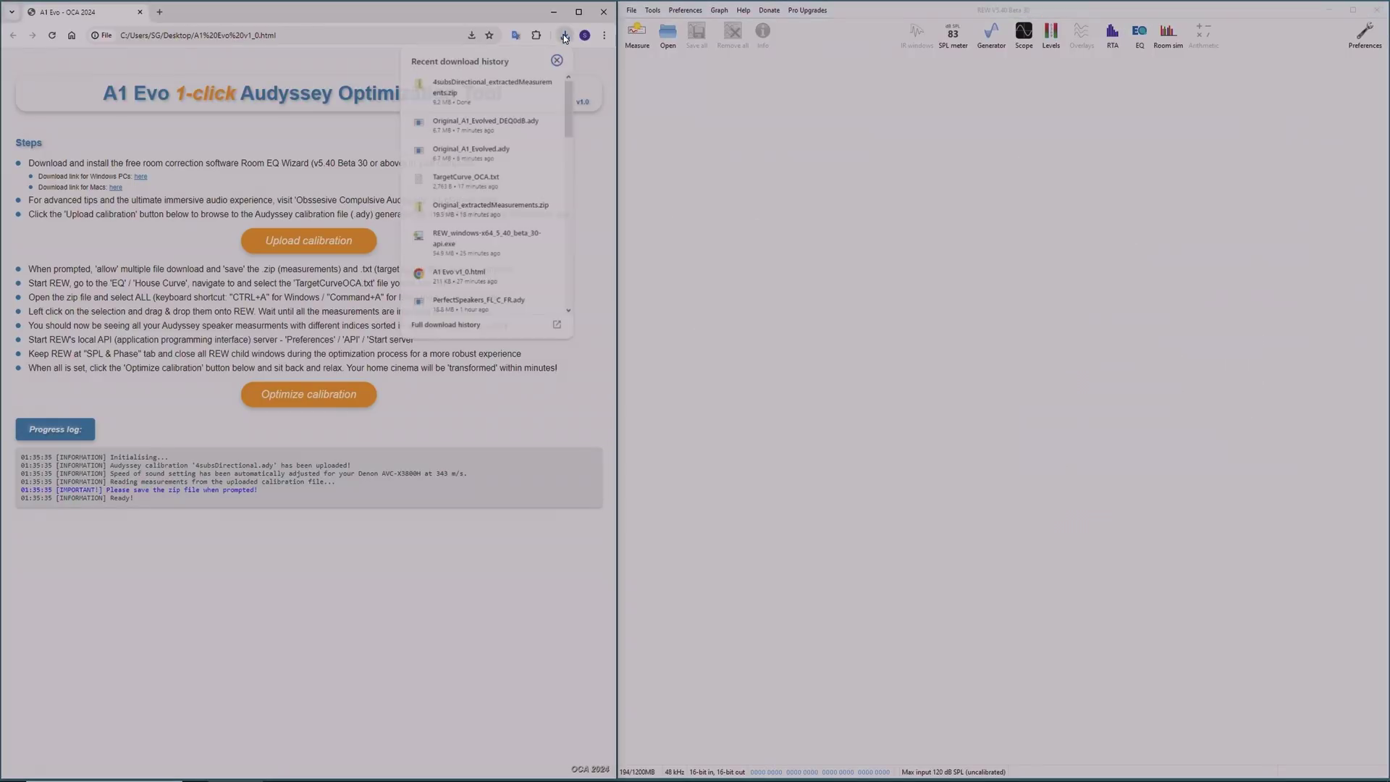
{"action": "left_click", "coordinate": [465, 84]}
{"action": "key", "text": "ctrl+a"}
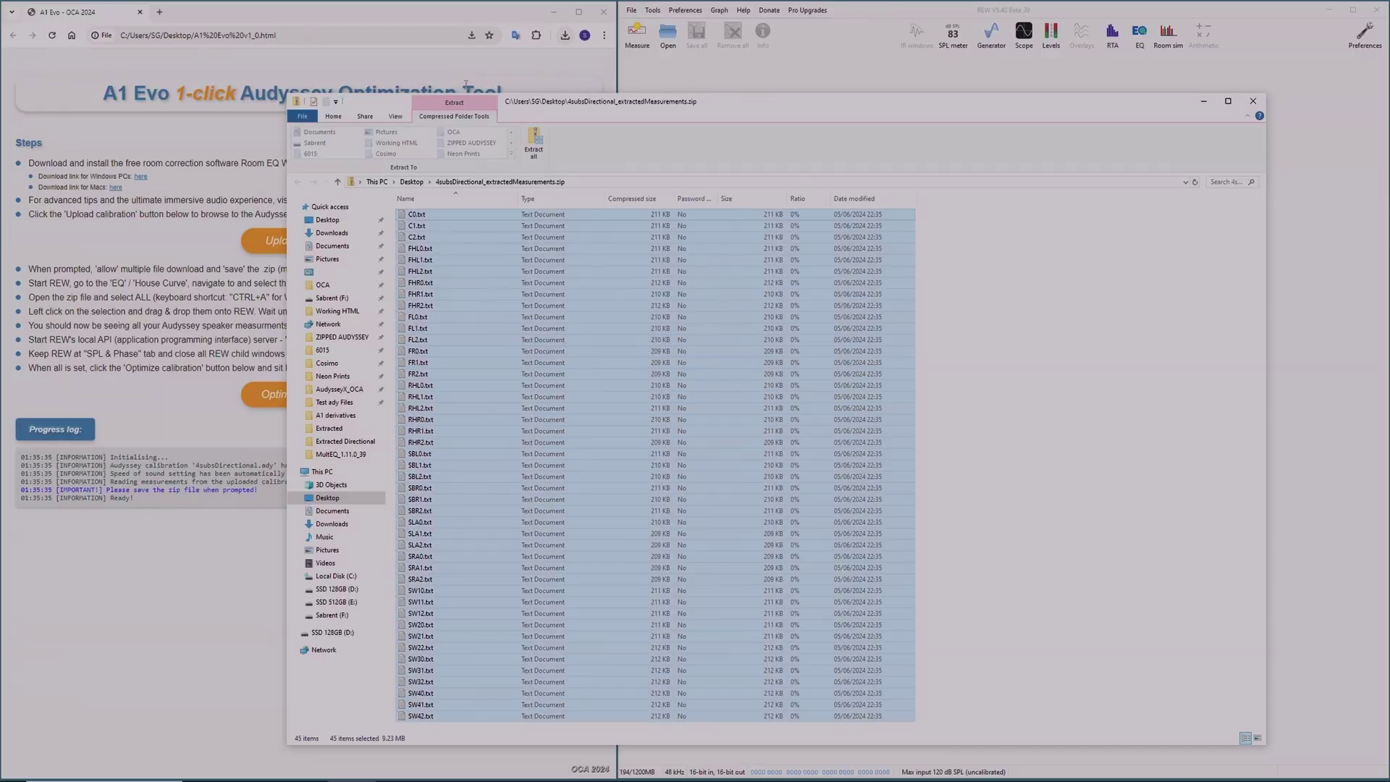
{"action": "left_click_drag", "start_coordinate": [911, 113], "coordinate": [926, 88]}
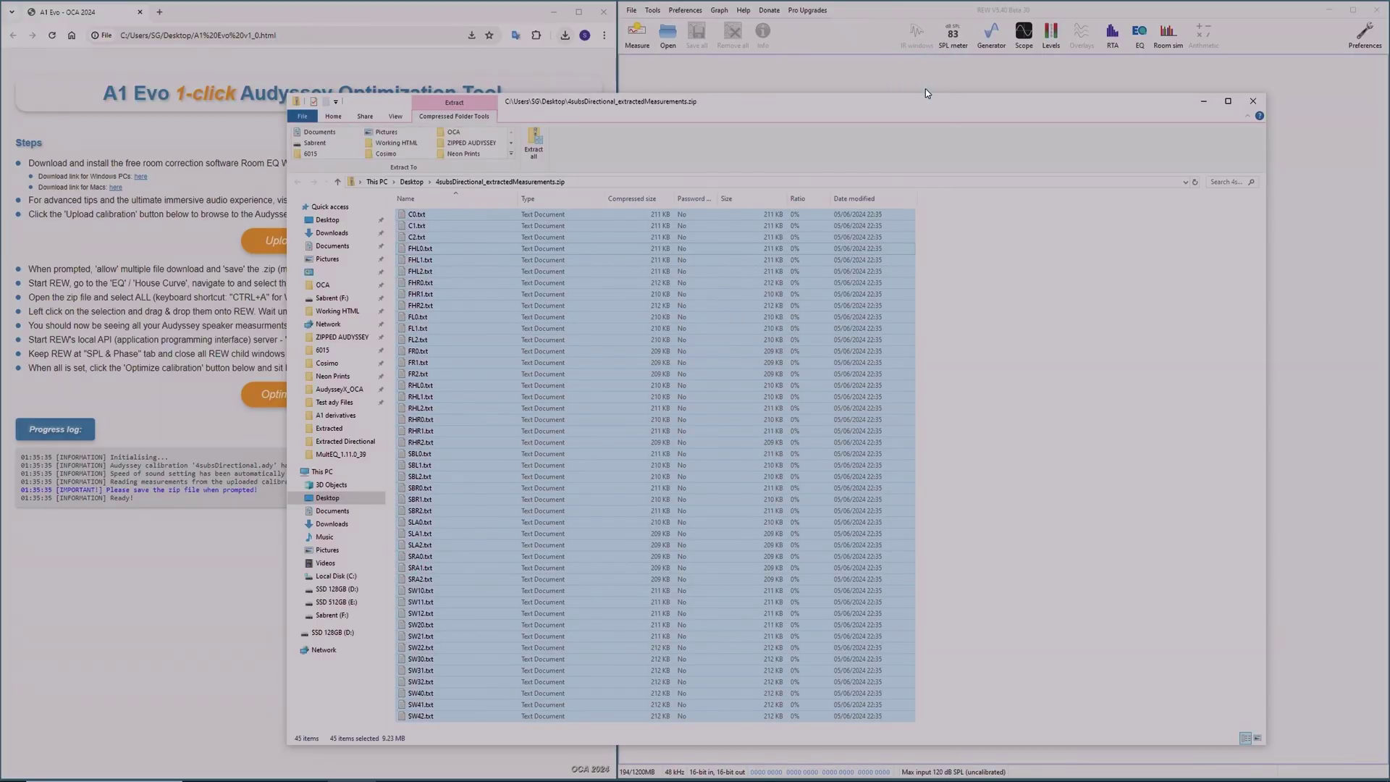
{"action": "left_click", "coordinate": [1252, 102]}
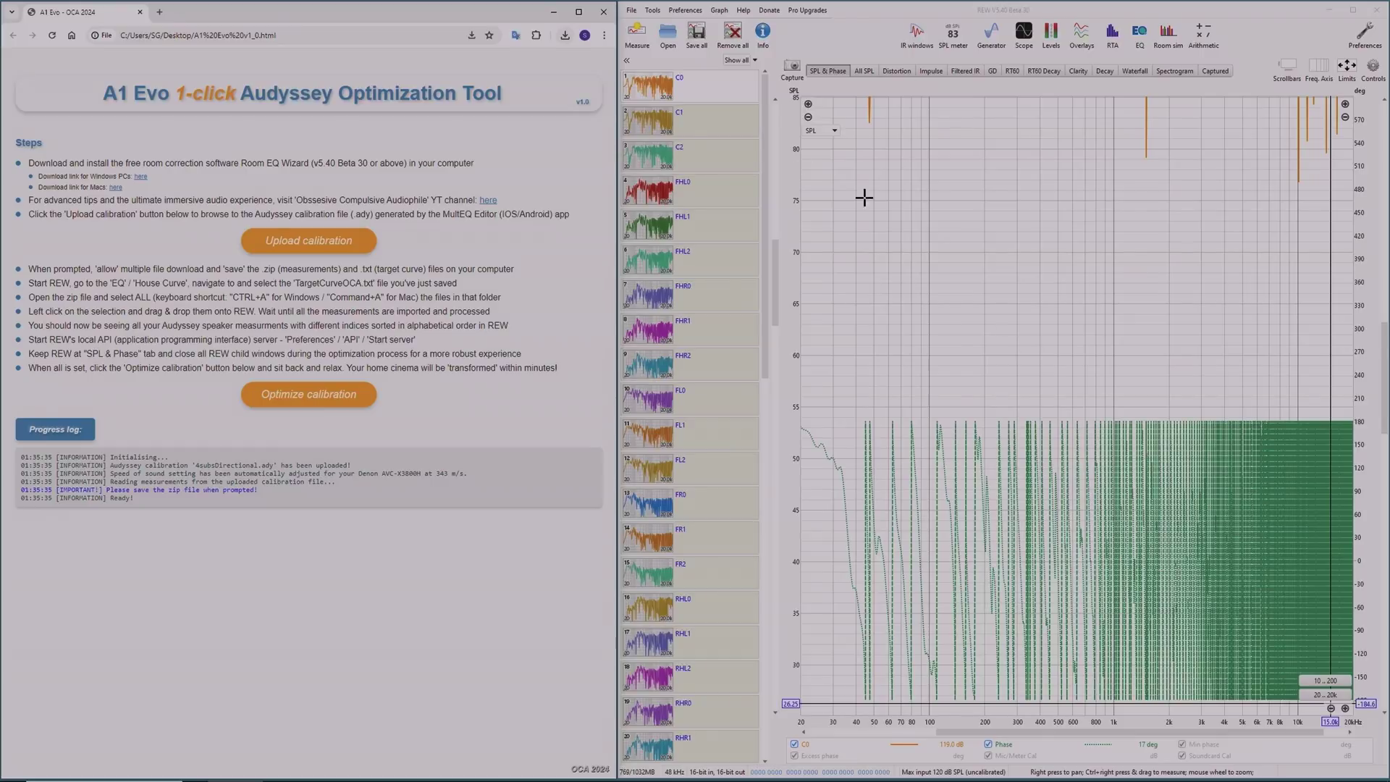
Run the calibration optimization in A1 Evo and follow its progress log, highlighting the warning about conversion to standard bass mode.
{"action": "left_click", "coordinate": [303, 395]}
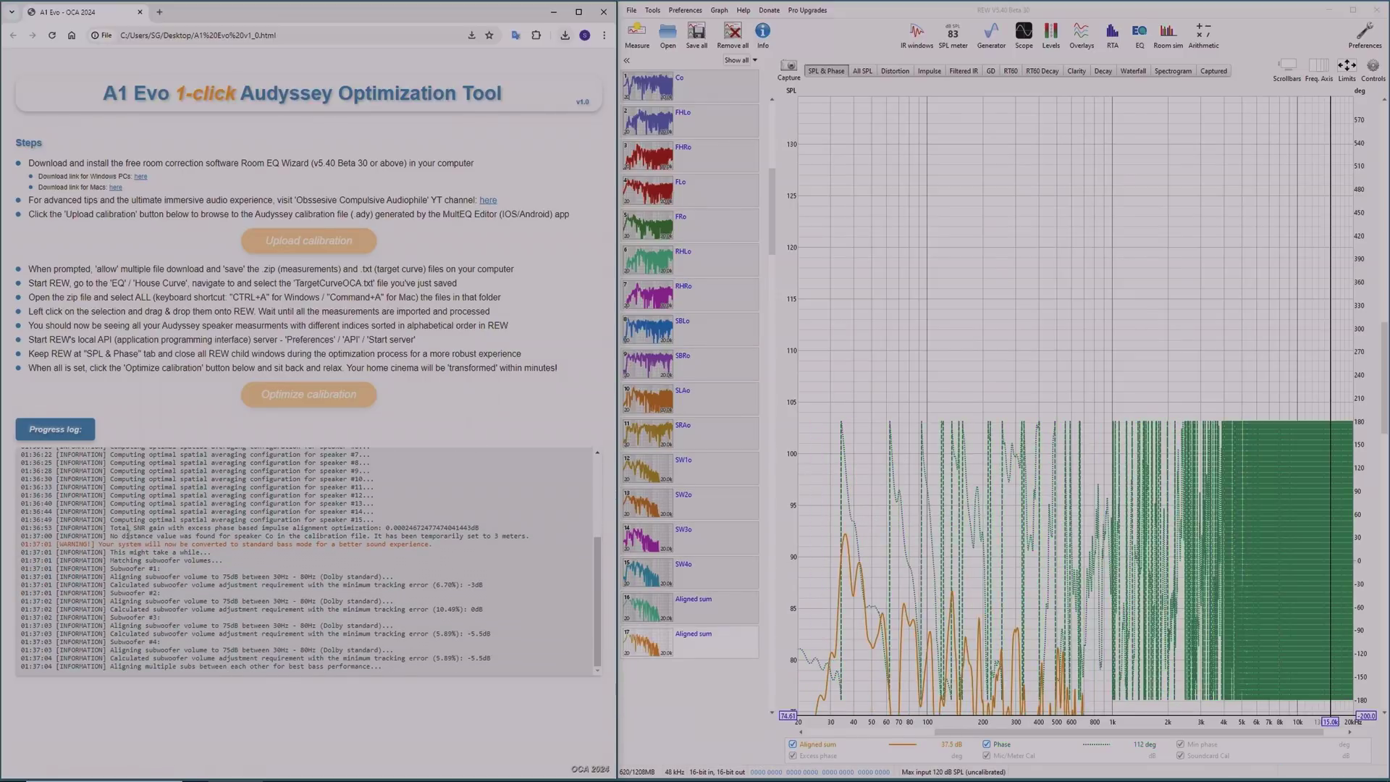
{"action": "left_click_drag", "start_coordinate": [110, 537], "coordinate": [429, 529]}
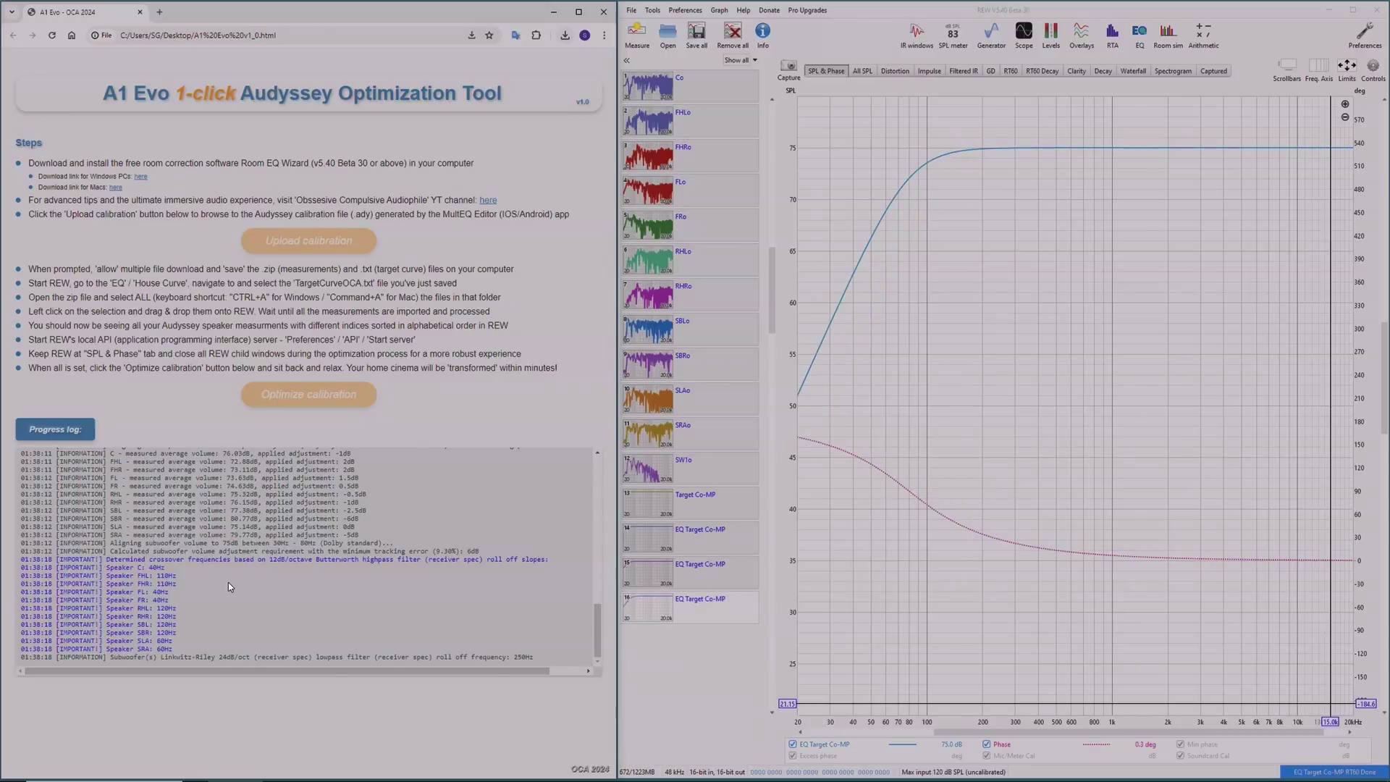
{"action": "scroll", "coordinate": [268, 578], "scroll_direction": "up", "scroll_amount": 2}
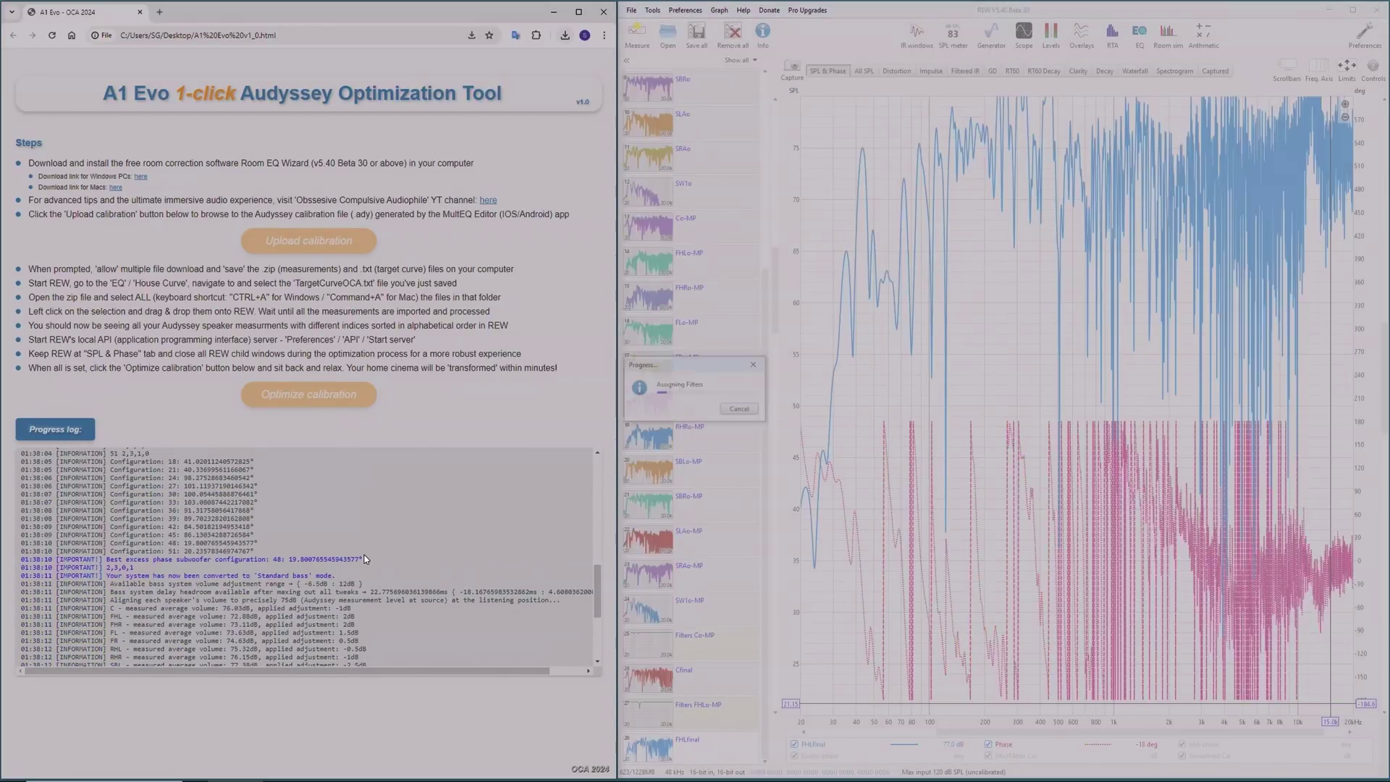
{"action": "scroll", "coordinate": [366, 559], "scroll_direction": "down", "scroll_amount": 1}
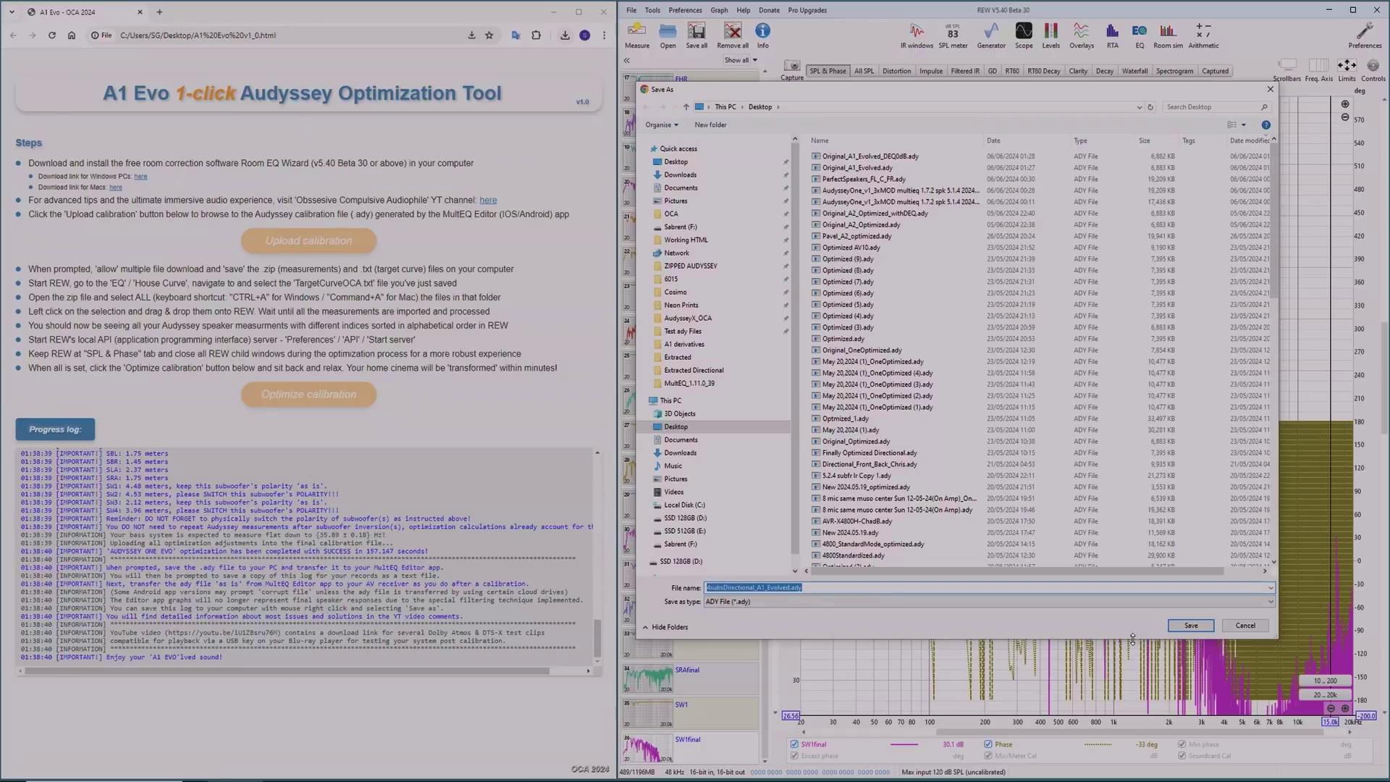
Save the optimized calibration files 4subsDirectional_A1_Evolved.ady and 4subsDirectional_A1_Evolved_DEQ0dB.ady to the Desktop.
{"action": "left_click", "coordinate": [1191, 625]}
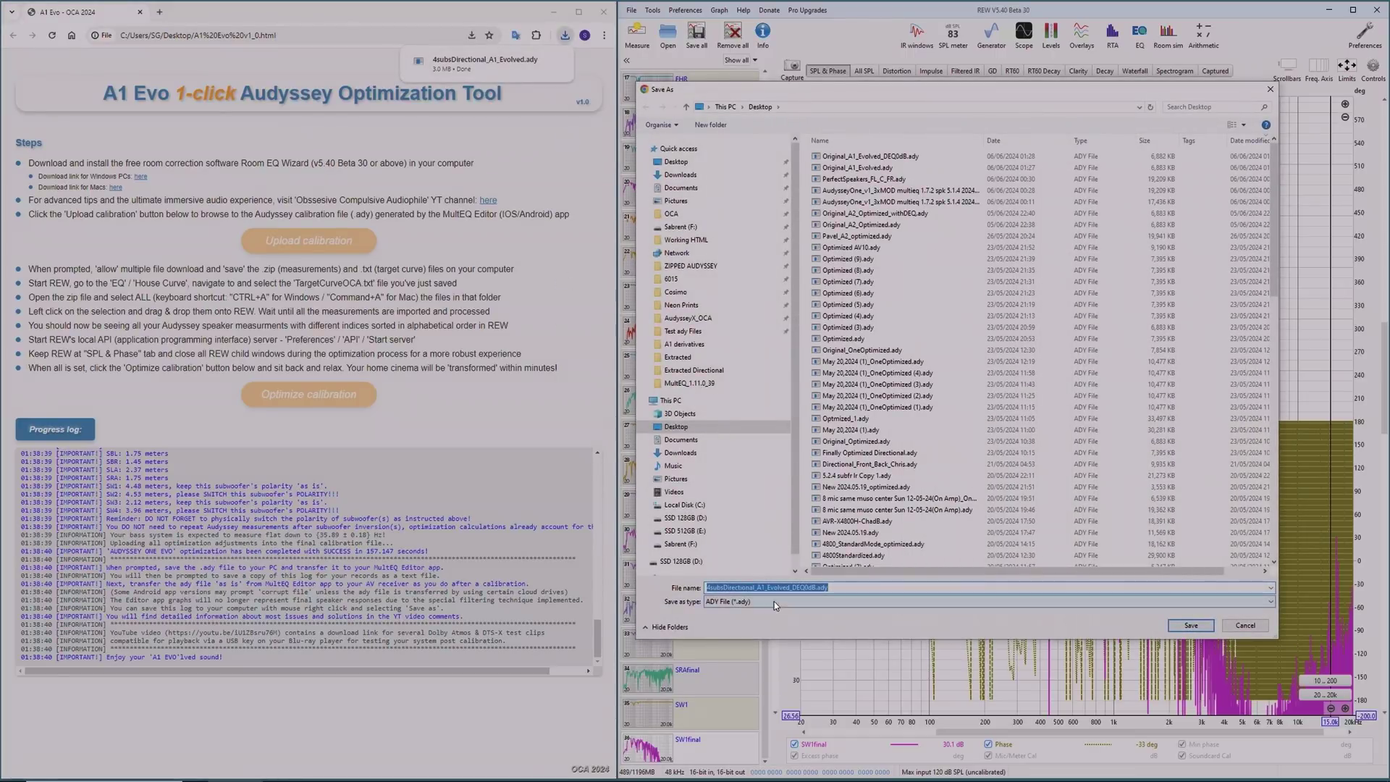
{"action": "left_click", "coordinate": [1191, 625]}
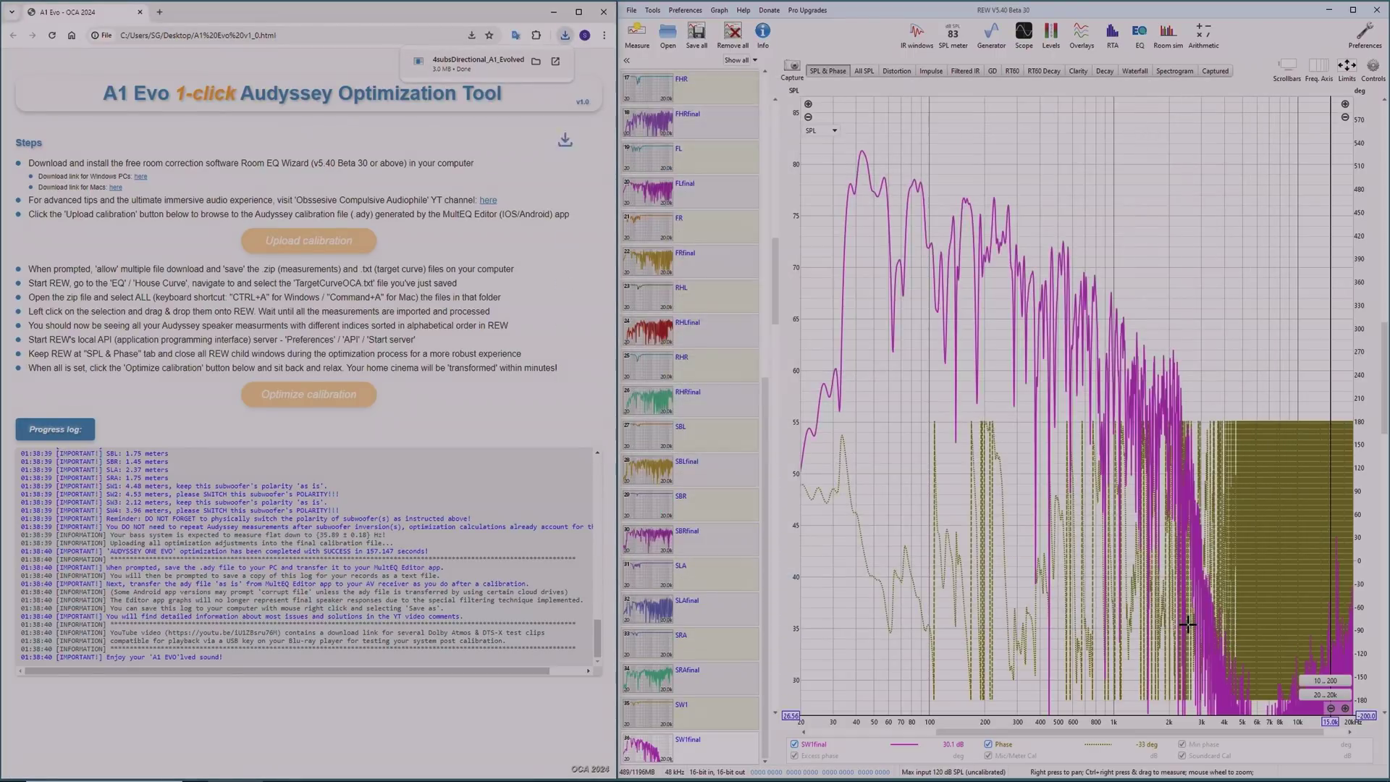